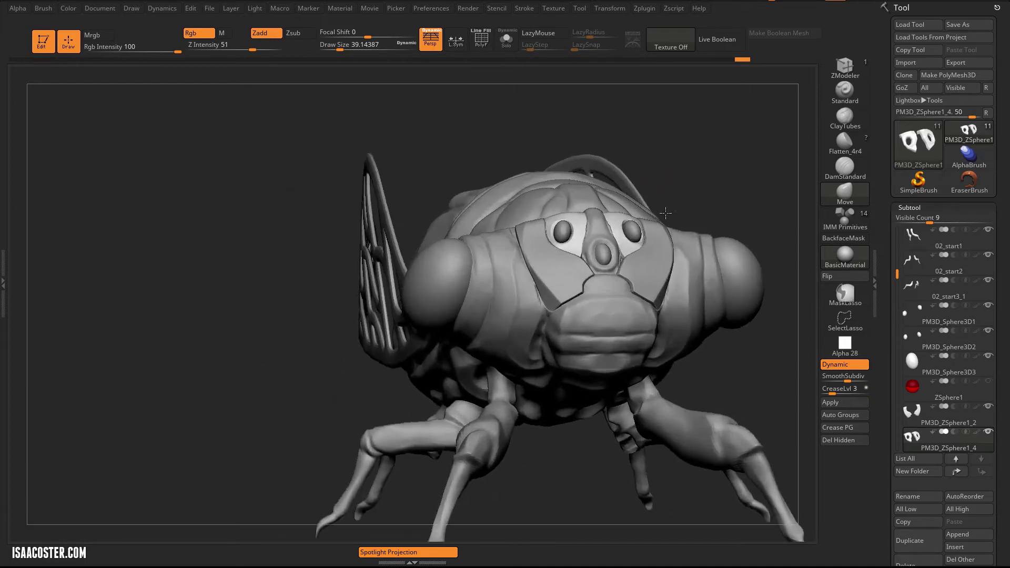
# Select the 09_start body subtool and set up the Flatten_4r4 brush with a focal shift of -57.
pyautogui.moveTo(395, 273)
pyautogui.mouseDown()
pyautogui.moveTo(332, 221)
pyautogui.moveTo(538, 219)
pyautogui.mouseUp()
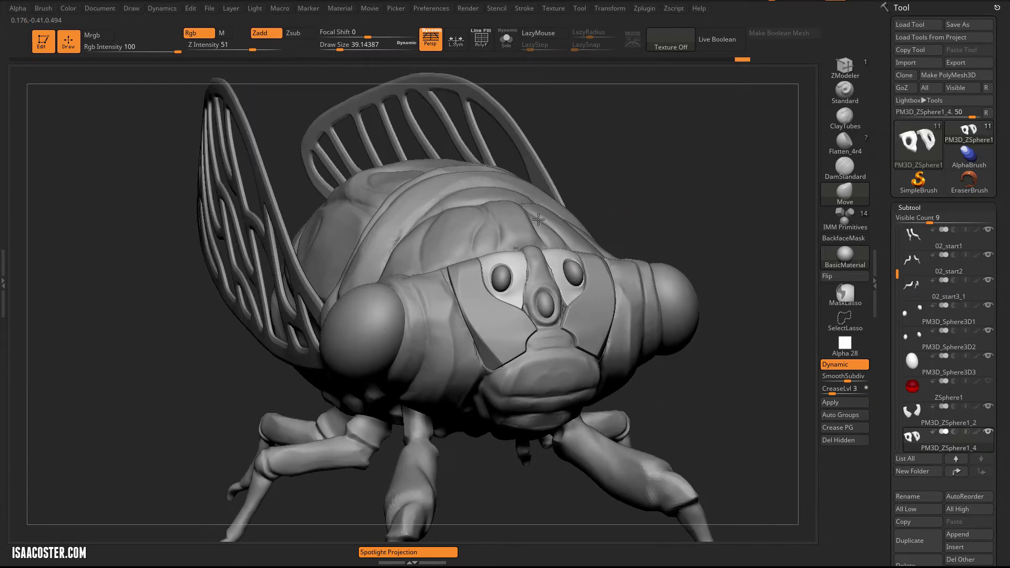
pyautogui.moveTo(670, 179)
pyautogui.keyDown('alt'); pyautogui.mouseDown()
pyautogui.moveTo(588, 223)
pyautogui.moveTo(585, 278)
pyautogui.mouseUp(); pyautogui.keyUp('alt')
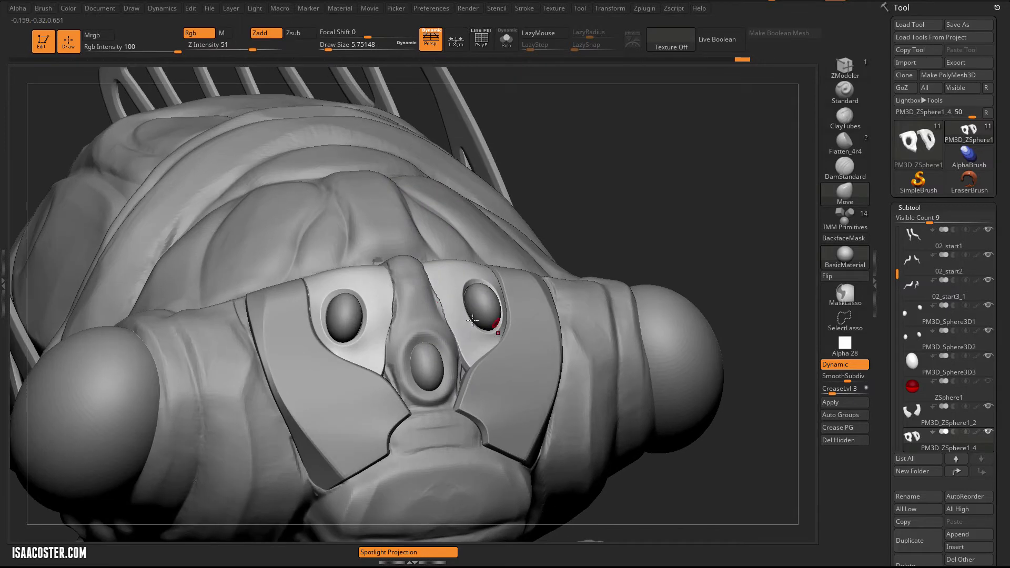
pyautogui.keyDown('alt'); pyautogui.click(426, 330); pyautogui.keyUp('alt')
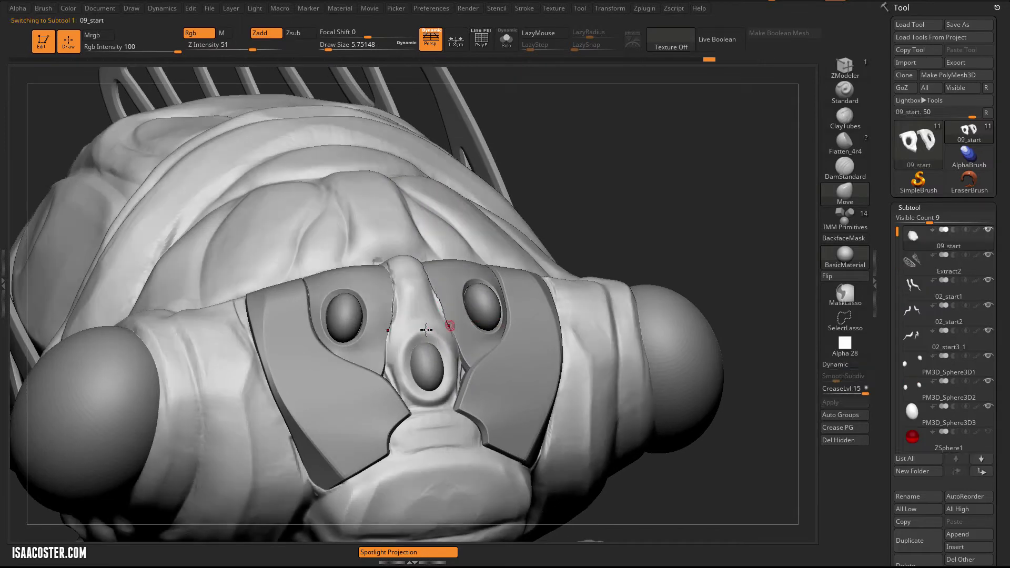
pyautogui.click(853, 148)
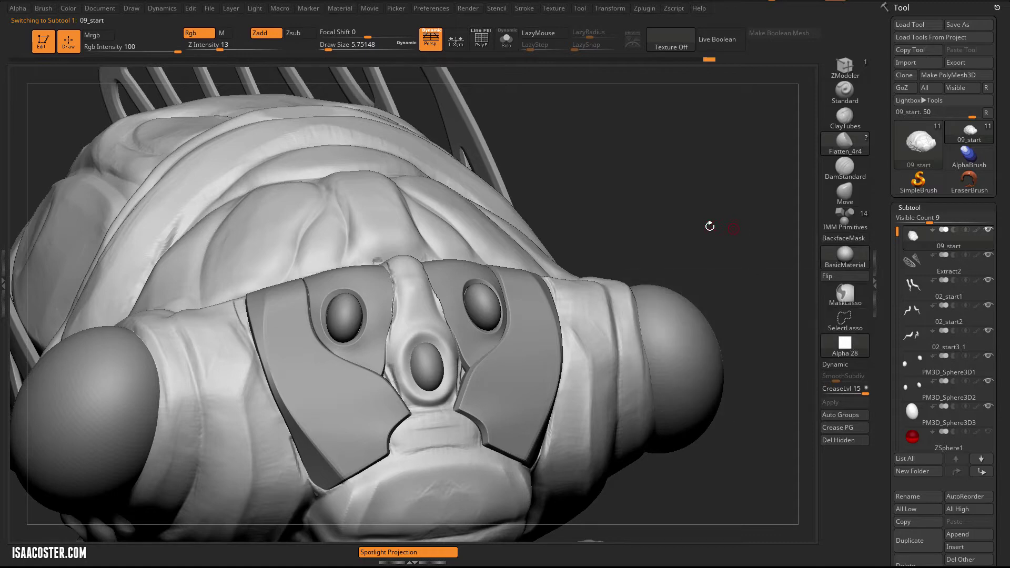
pyautogui.press('s')
pyautogui.moveTo(669, 235); pyautogui.dragTo(662, 235)
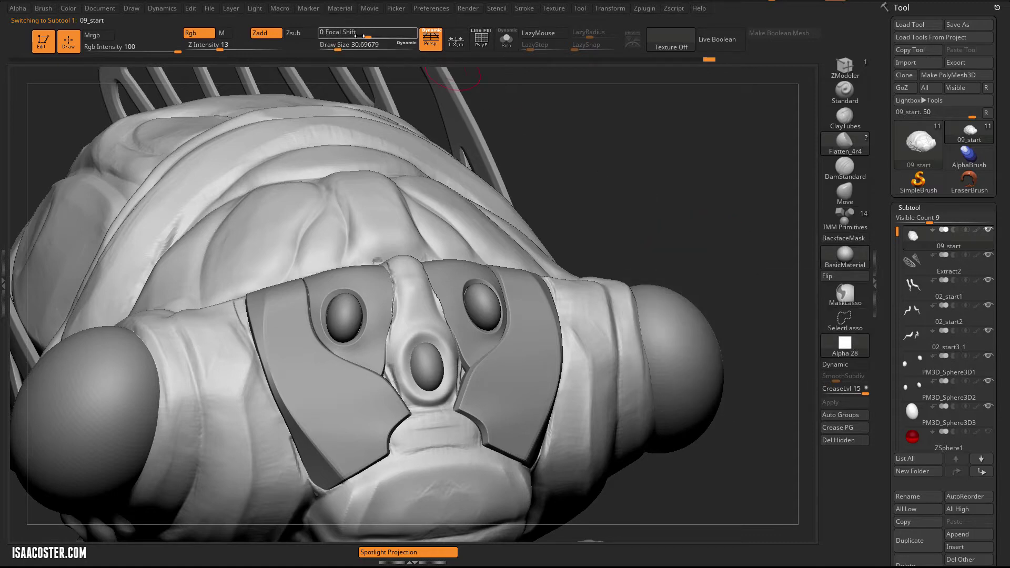
pyautogui.moveTo(360, 35); pyautogui.dragTo(345, 34)
# Flatten the rough sides of the central ridge between the small eyes, using a draw size of about 10.5.
pyautogui.moveTo(534, 189)
pyautogui.mouseDown()
pyautogui.moveTo(576, 200)
pyautogui.moveTo(614, 180)
pyautogui.moveTo(614, 205)
pyautogui.mouseUp()
pyautogui.press('s')
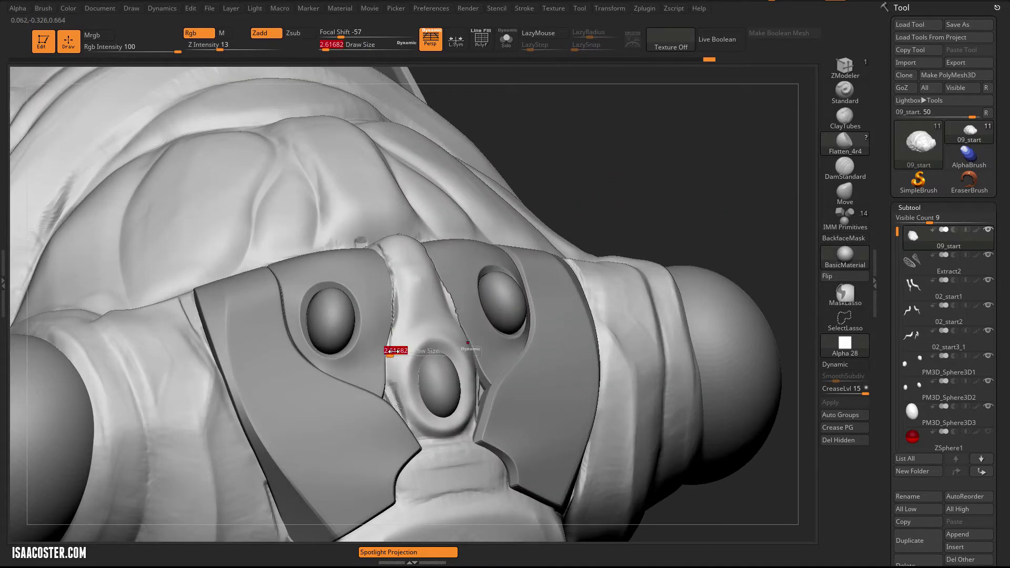
pyautogui.moveTo(391, 353); pyautogui.dragTo(388, 342)
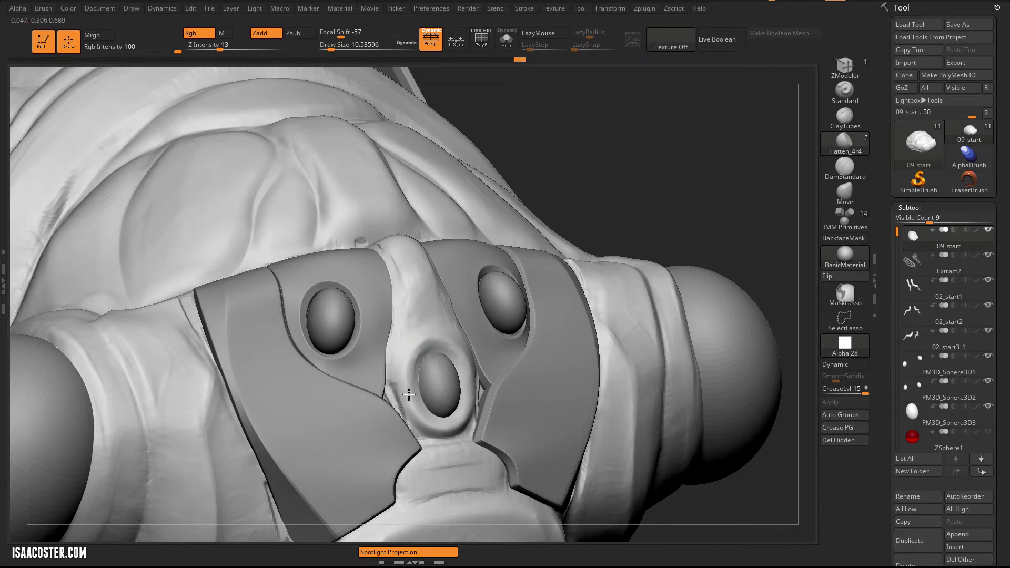
pyautogui.moveTo(591, 171); pyautogui.dragTo(450, 271)
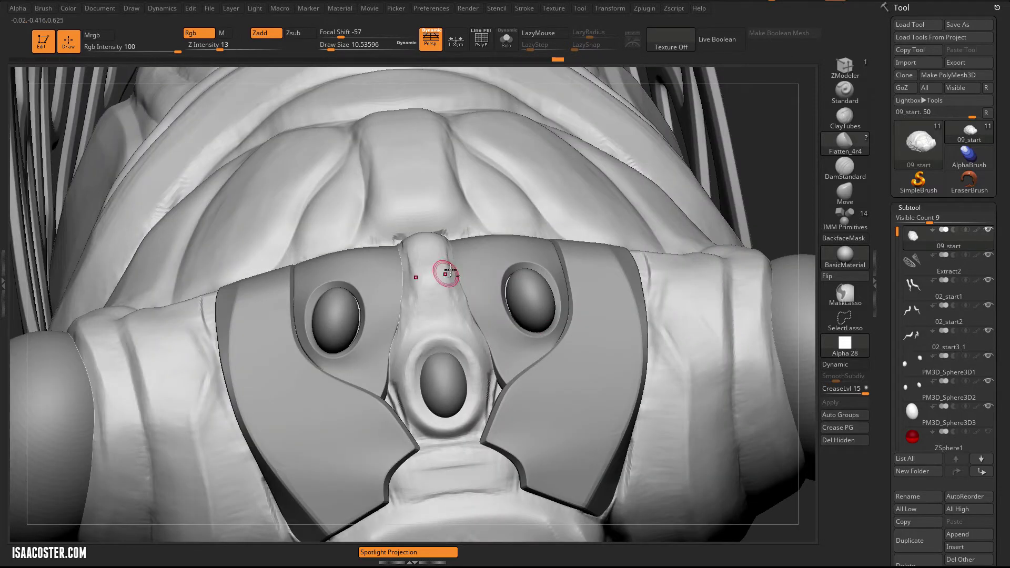
# Select the inner eye plates subtool PM3D_ZSphere1_4 and examine its eye openings both isolated and against the head.
pyautogui.keyDown('alt'); pyautogui.click(509, 263); pyautogui.keyUp('alt')
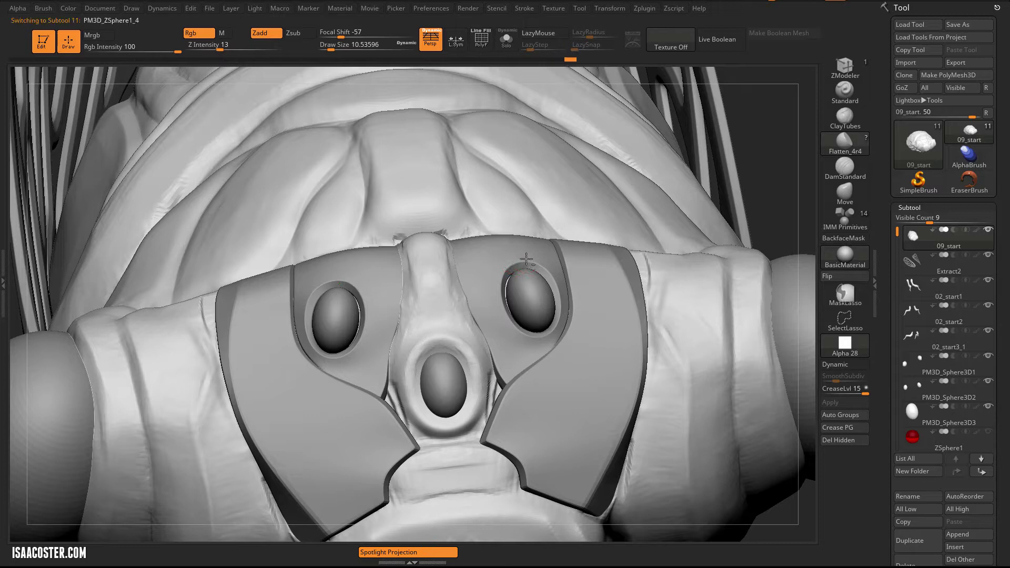
pyautogui.click(511, 45)
pyautogui.moveTo(669, 199); pyautogui.dragTo(671, 295)
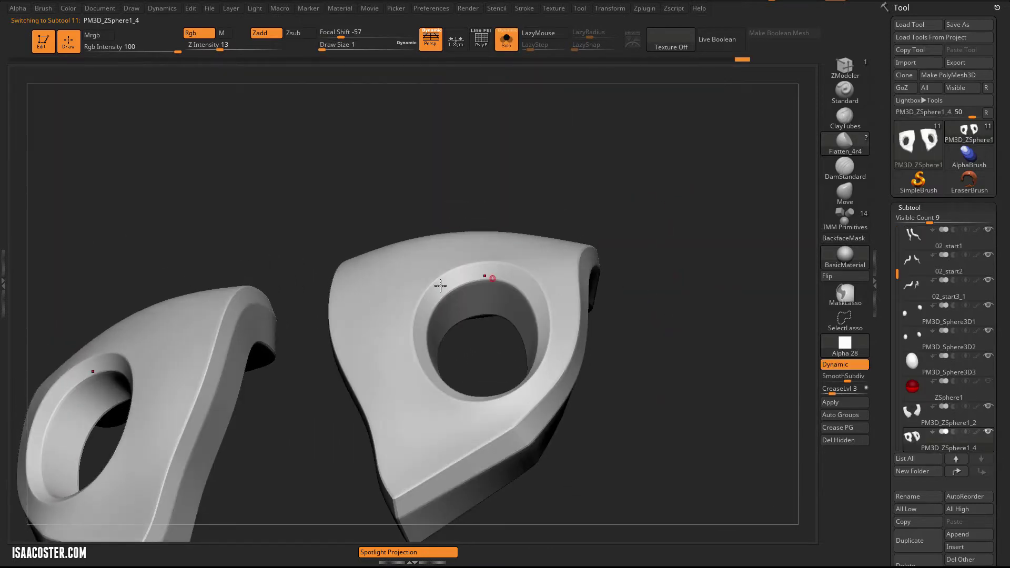
pyautogui.keyDown('alt'); pyautogui.moveTo(373, 187); pyautogui.dragTo(341, 184); pyautogui.keyUp('alt')
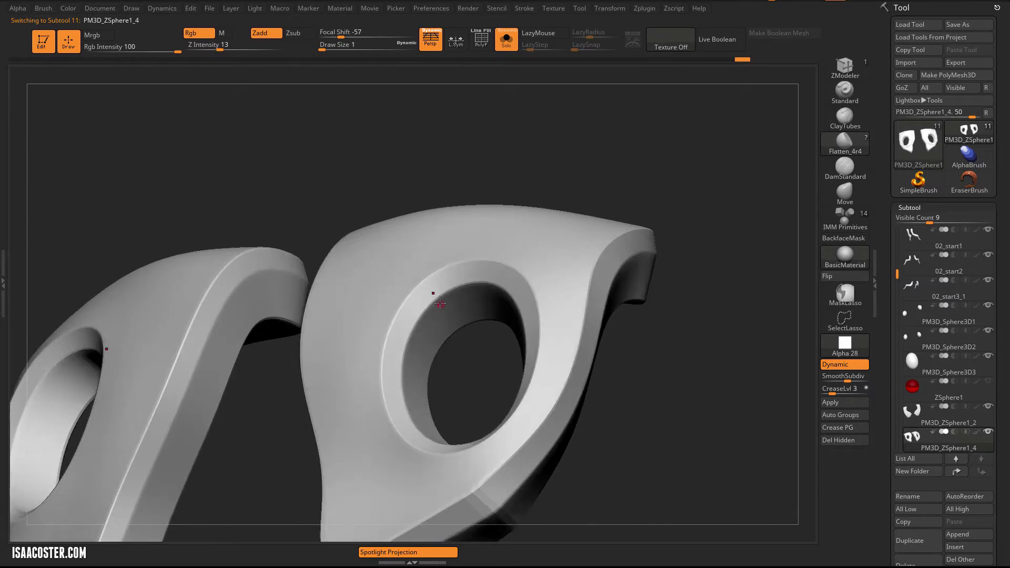
pyautogui.click(506, 41)
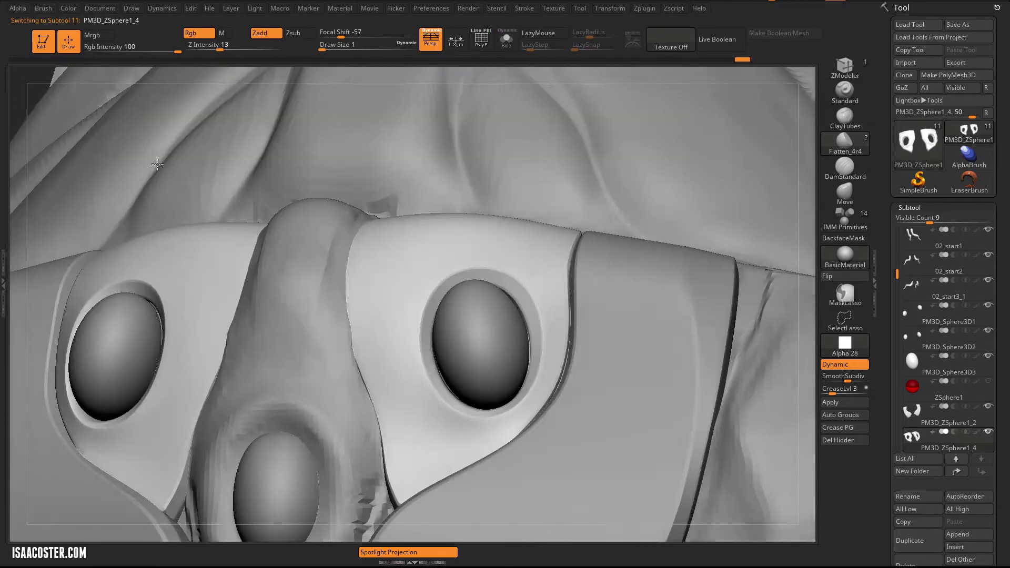
pyautogui.moveTo(158, 164); pyautogui.dragTo(378, 127, button='right')
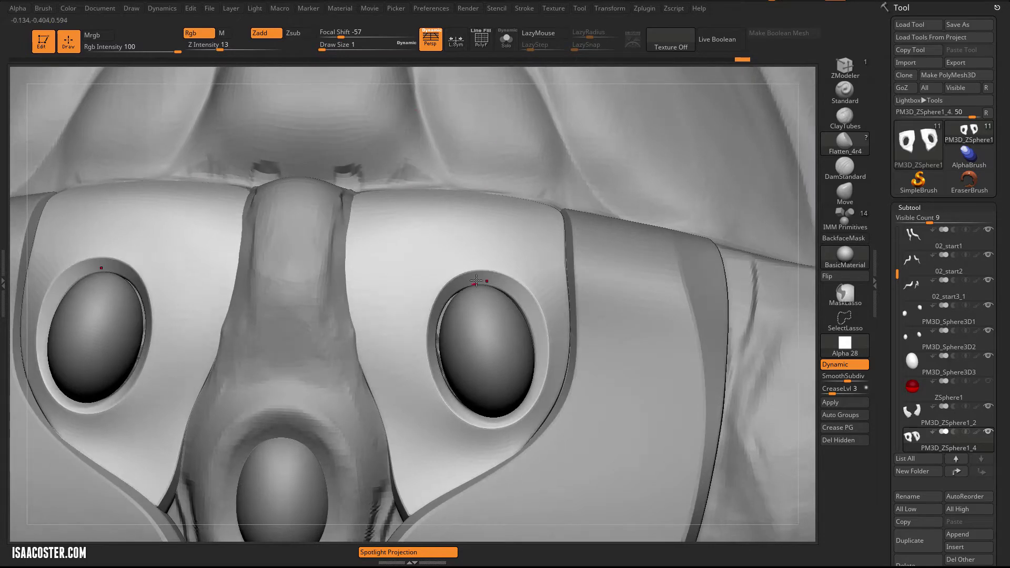
# Isolate the inner eye plates, show their polyframe and turn off the dynamic subdivision preview.
pyautogui.click(506, 41)
pyautogui.hotkey('shift', 'f')
pyautogui.hotkey('shift', 'd')
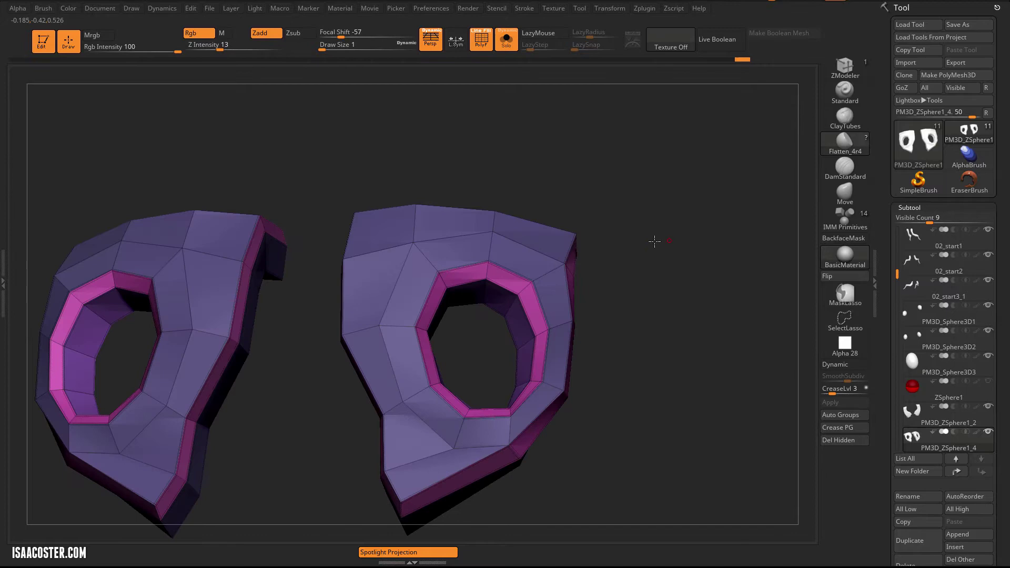
pyautogui.moveTo(654, 242); pyautogui.dragTo(677, 269)
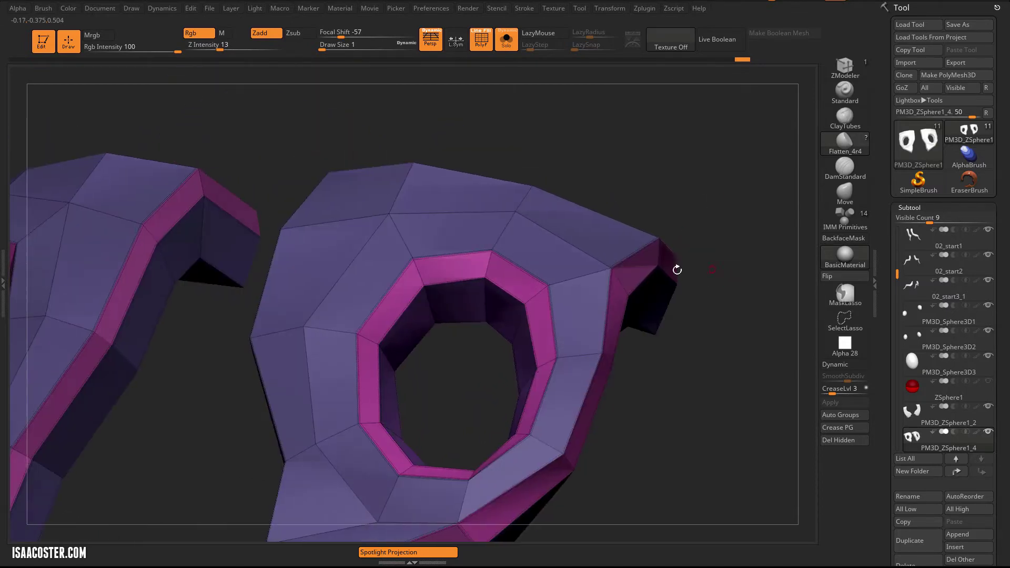
# Insert a single edge loop with ZModeler close around the outer rim of the eye opening.
pyautogui.click(847, 67)
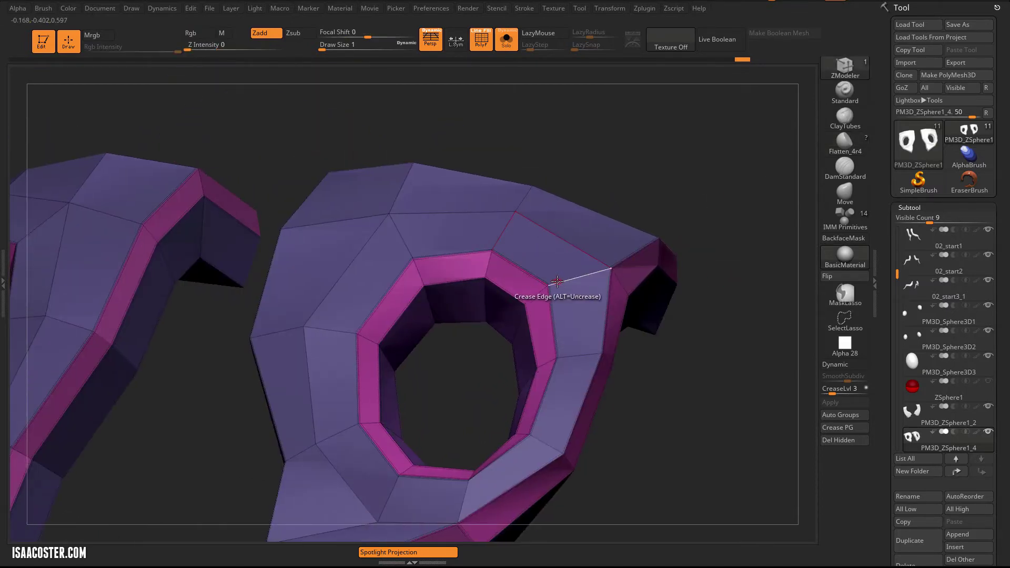
pyautogui.press('d')
pyautogui.press('space')
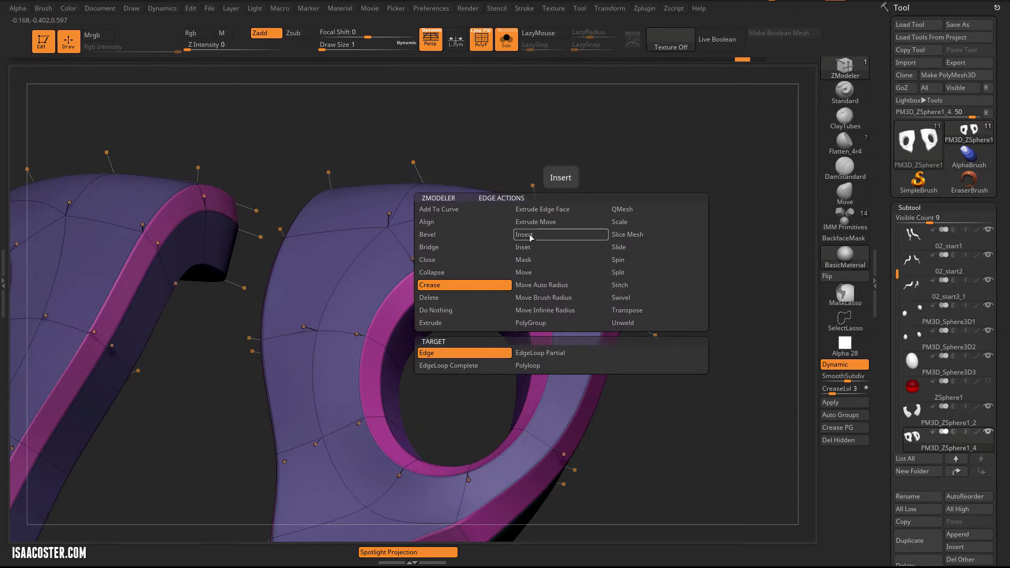
pyautogui.click(527, 236)
pyautogui.hotkey('shift', 'd')
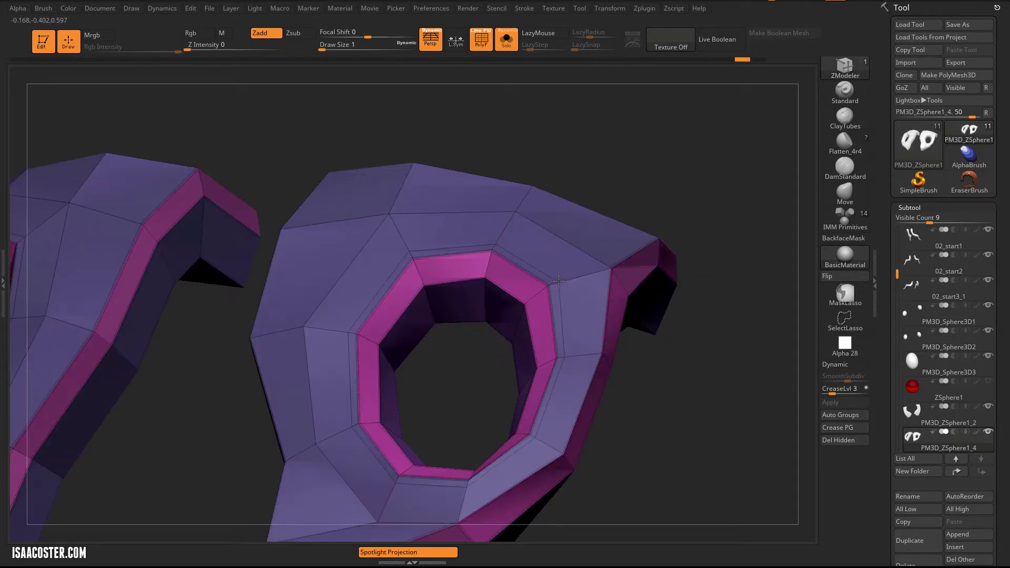
pyautogui.moveTo(721, 261); pyautogui.dragTo(684, 236)
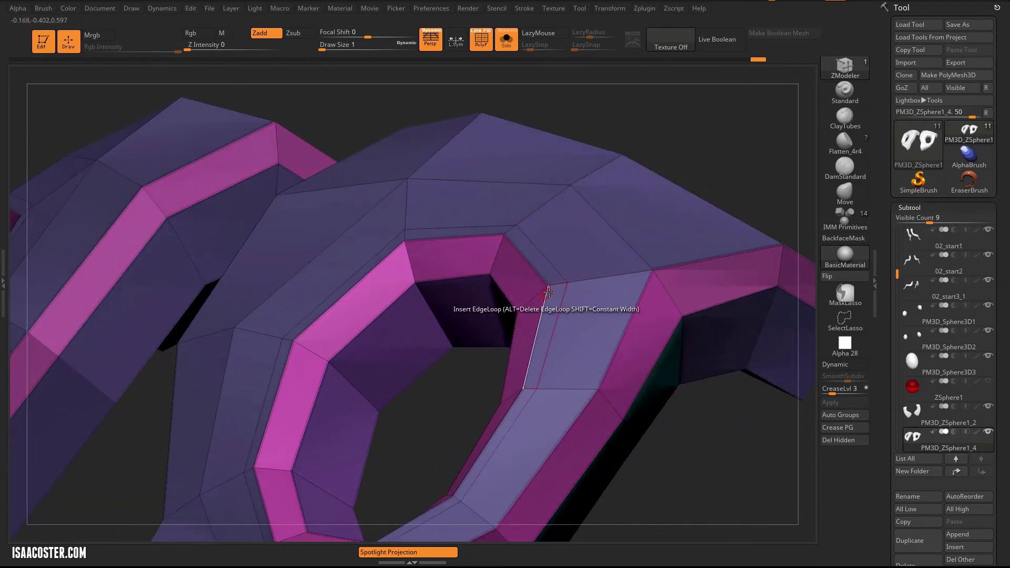
# Try to give the narrow face loop around the eye opening its own polygroup by isolating and grouping it.
pyautogui.click(857, 318)
pyautogui.click(734, 178)
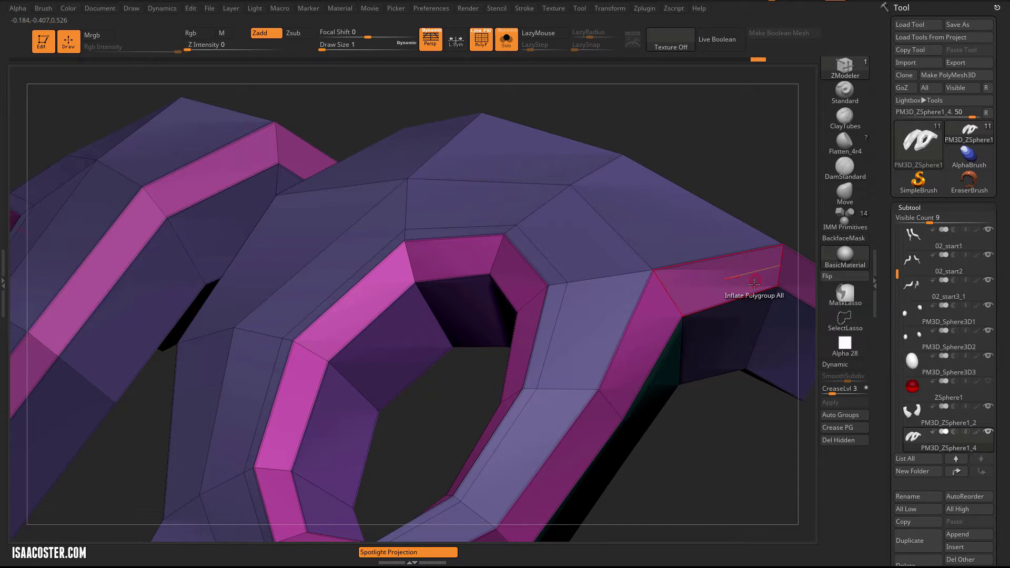
pyautogui.keyDown('ctrl'); pyautogui.keyDown('shift'); pyautogui.click(557, 284); pyautogui.keyUp('shift'); pyautogui.keyUp('ctrl')
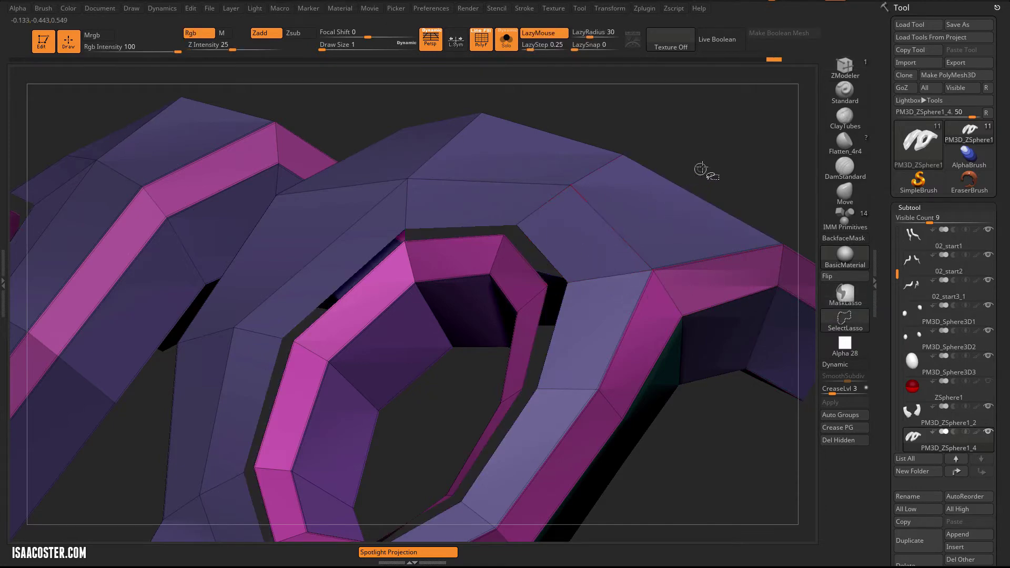
pyautogui.keyDown('ctrl'); pyautogui.keyDown('shift'); pyautogui.moveTo(723, 145); pyautogui.dragTo(670, 133); pyautogui.keyUp('shift'); pyautogui.keyUp('ctrl')
pyautogui.hotkey('ctrl', 'w')
pyautogui.keyDown('ctrl'); pyautogui.keyDown('shift'); pyautogui.click(697, 179); pyautogui.keyUp('shift'); pyautogui.keyUp('ctrl')
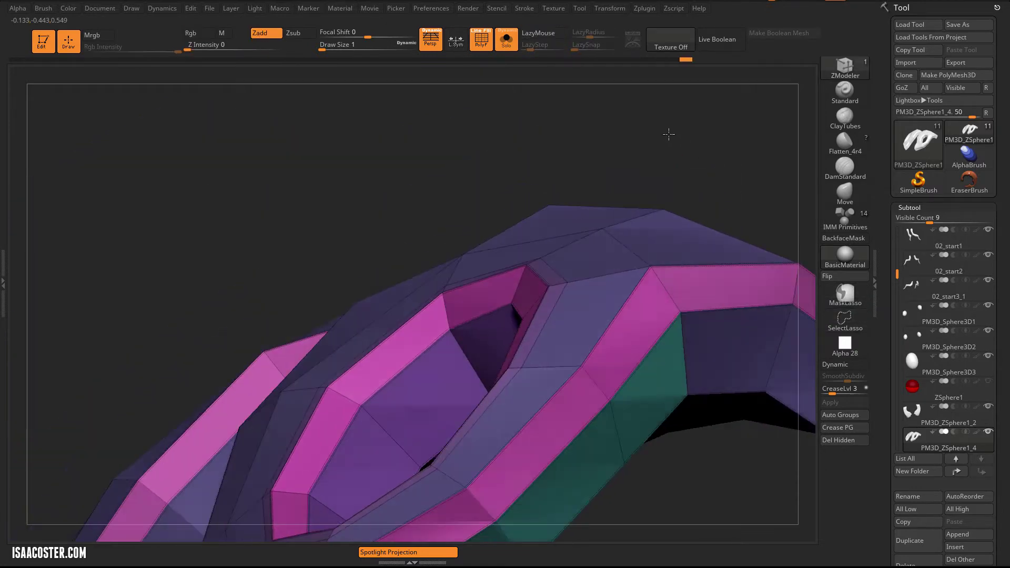
# Crease the eye plates along their polygroup borders and check the rim around the opening.
pyautogui.press('space')
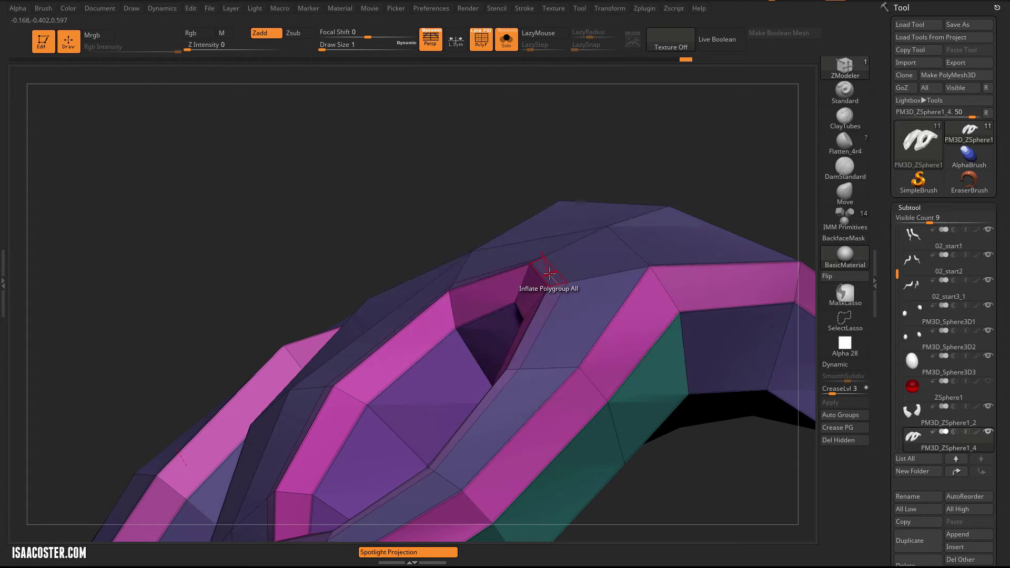
pyautogui.click(844, 427)
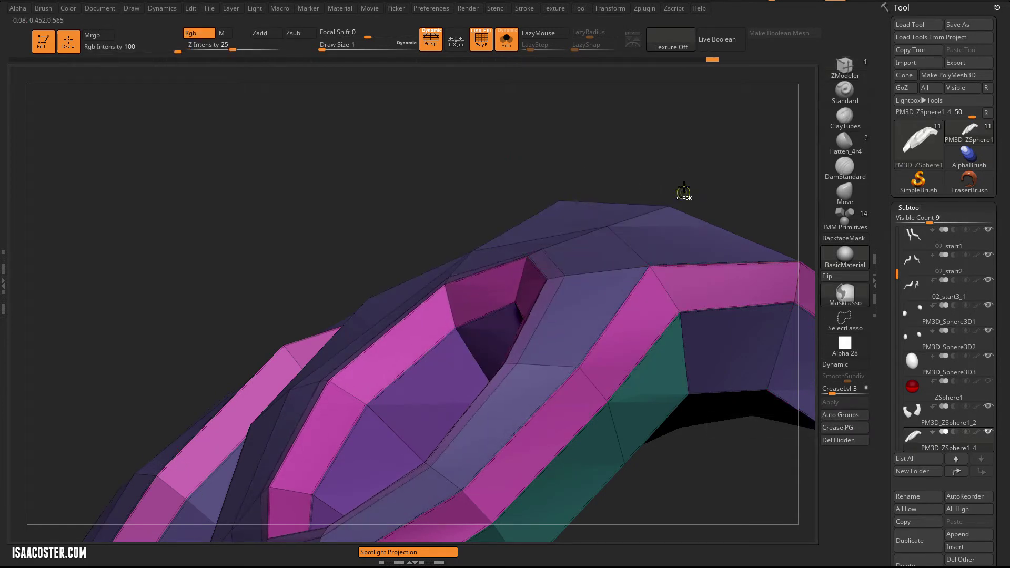
pyautogui.moveTo(684, 187); pyautogui.dragTo(650, 206)
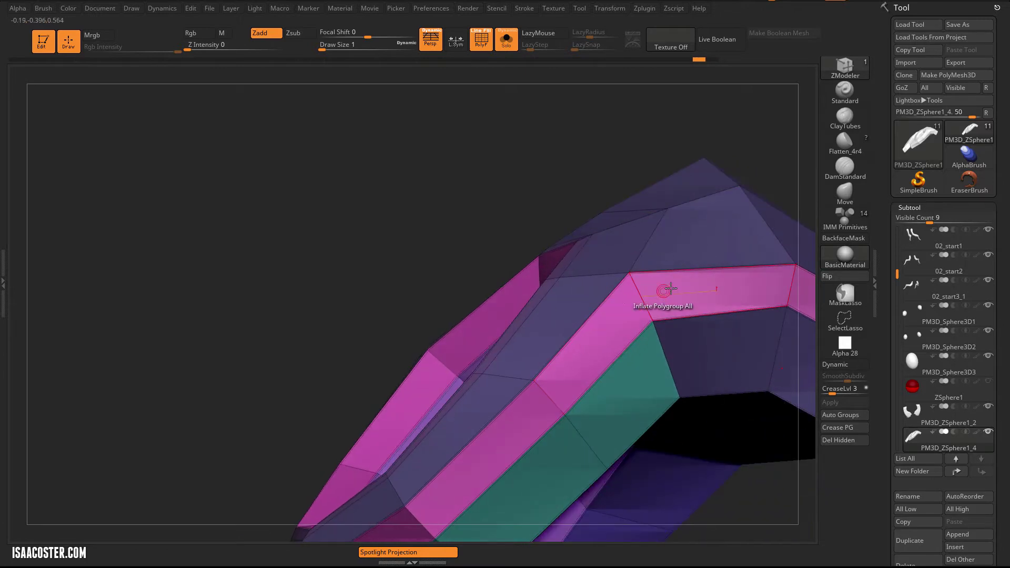
pyautogui.moveTo(475, 171); pyautogui.dragTo(502, 165)
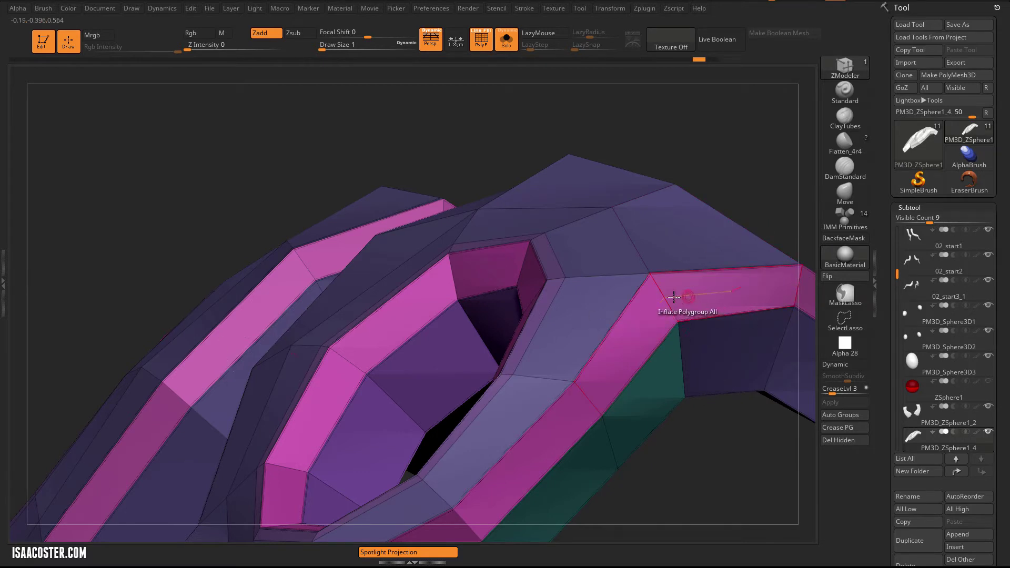
# Isolate the narrow face loop around the eye opening, assign it a separate polygroup and show the whole mesh again.
pyautogui.moveTo(784, 189); pyautogui.dragTo(710, 151)
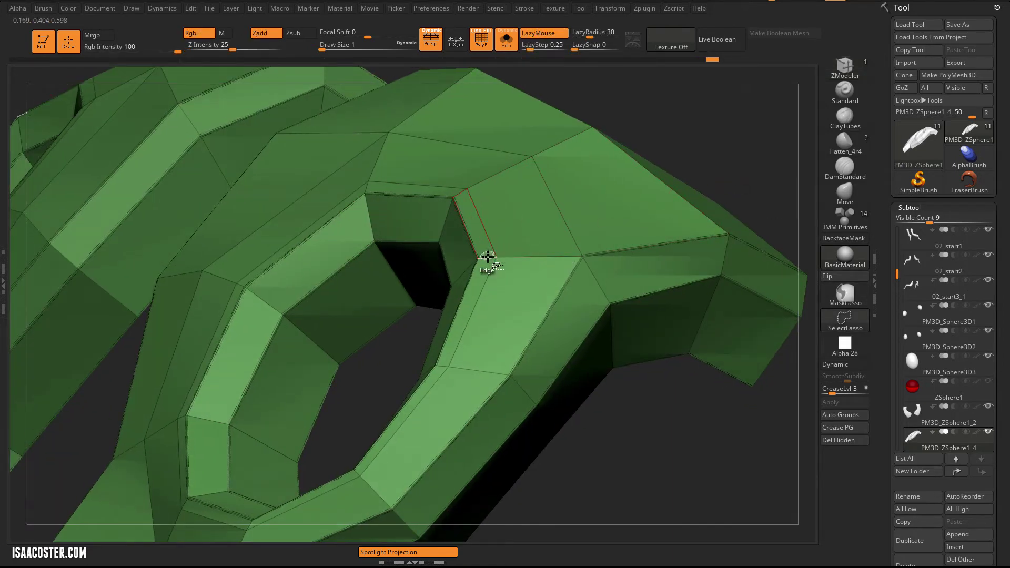
pyautogui.keyDown('ctrl'); pyautogui.keyDown('shift'); pyautogui.click(488, 256); pyautogui.keyUp('shift'); pyautogui.keyUp('ctrl')
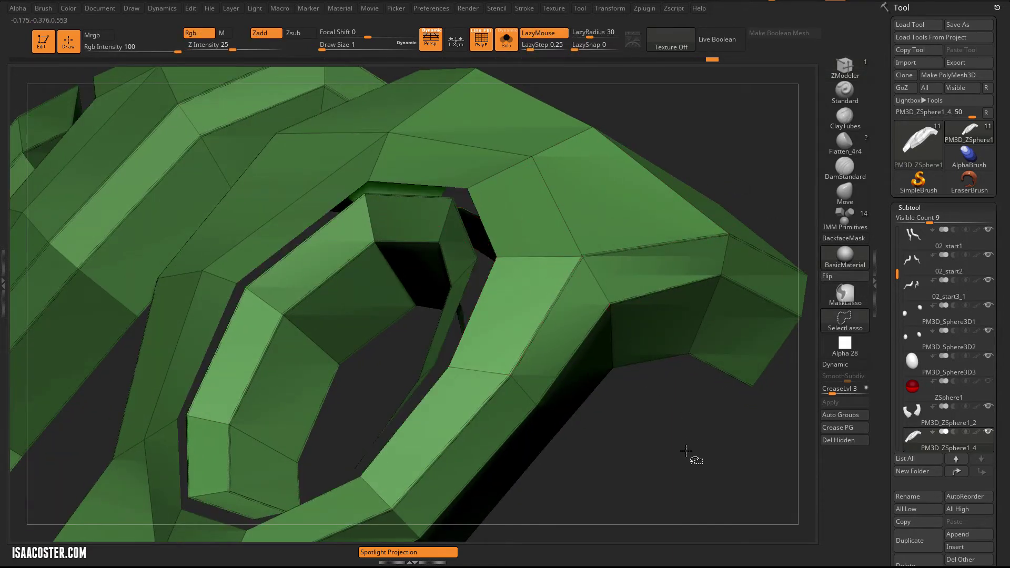
pyautogui.keyDown('ctrl'); pyautogui.keyDown('shift'); pyautogui.moveTo(683, 447); pyautogui.dragTo(652, 487); pyautogui.keyUp('shift'); pyautogui.keyUp('ctrl')
pyautogui.hotkey('ctrl', 'w')
pyautogui.keyDown('ctrl'); pyautogui.keyDown('shift'); pyautogui.moveTo(655, 429); pyautogui.dragTo(651, 407); pyautogui.keyUp('shift'); pyautogui.keyUp('ctrl')
pyautogui.keyDown('ctrl'); pyautogui.keyDown('shift'); pyautogui.click(651, 407); pyautogui.keyUp('shift'); pyautogui.keyUp('ctrl')
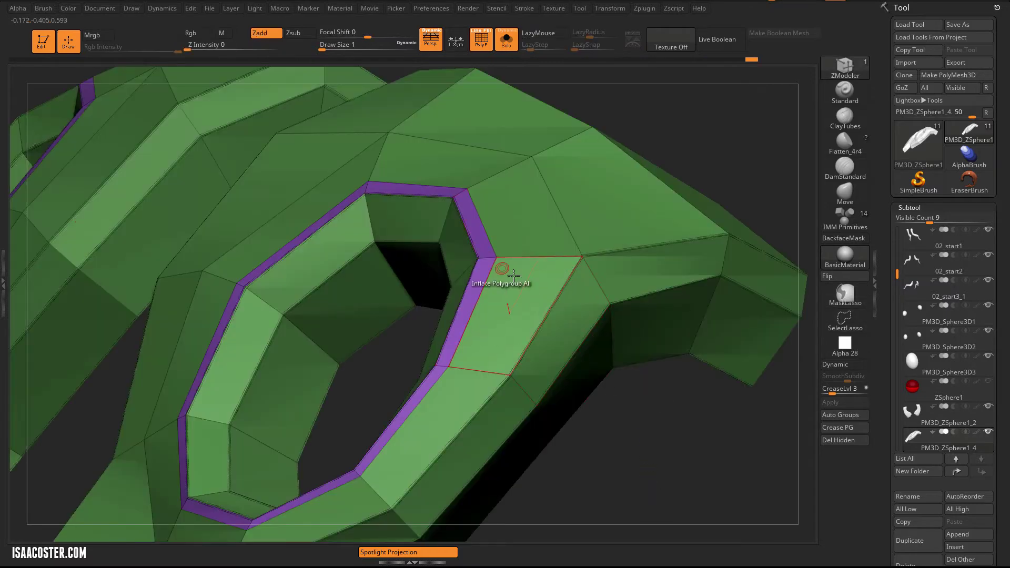
# Set the ZModeler edge action to Move and raise the outer rim edge at the upper corner of the eye opening.
pyautogui.moveTo(757, 153); pyautogui.dragTo(743, 152)
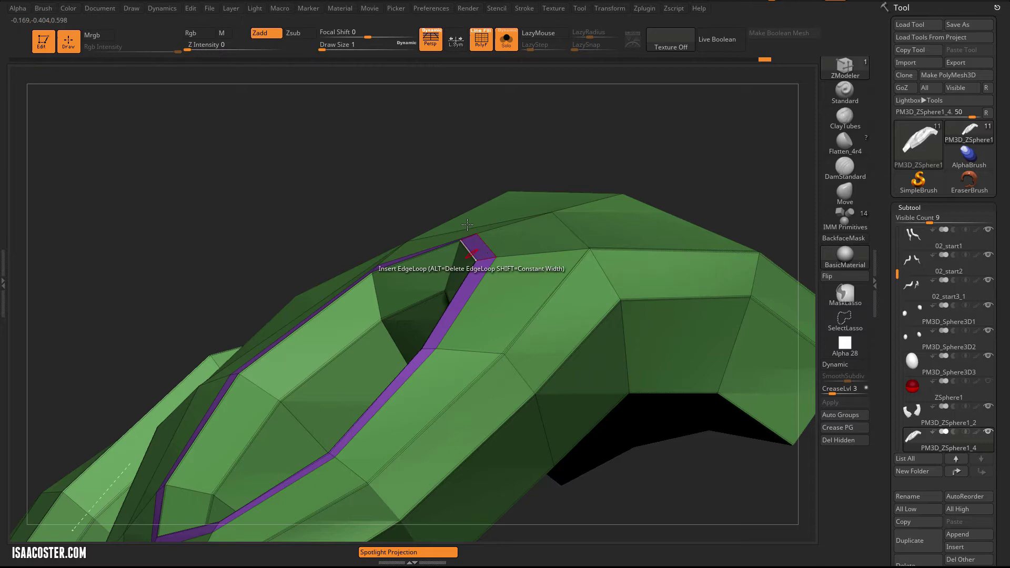
pyautogui.moveTo(428, 138); pyautogui.dragTo(442, 167)
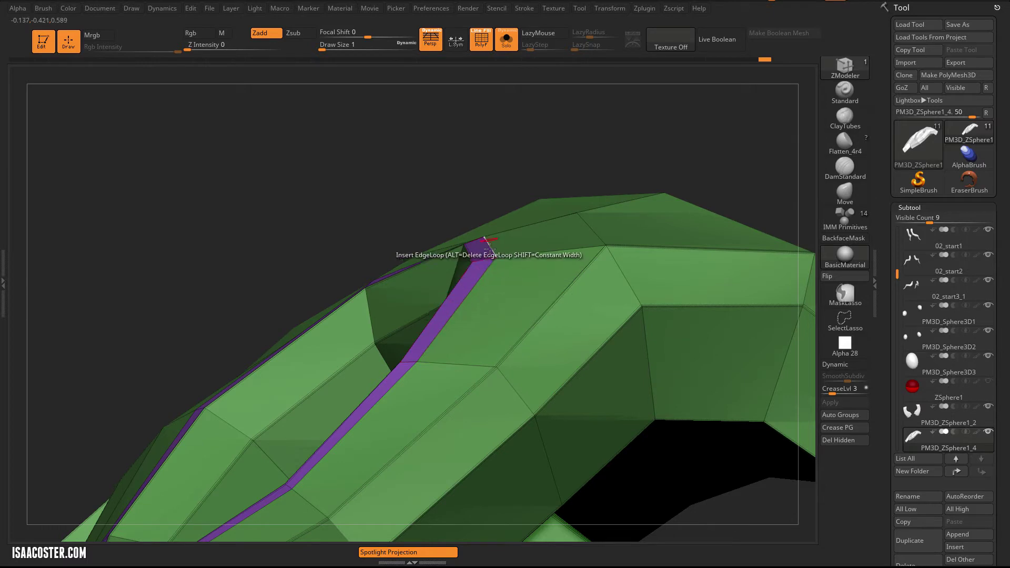
pyautogui.press('space')
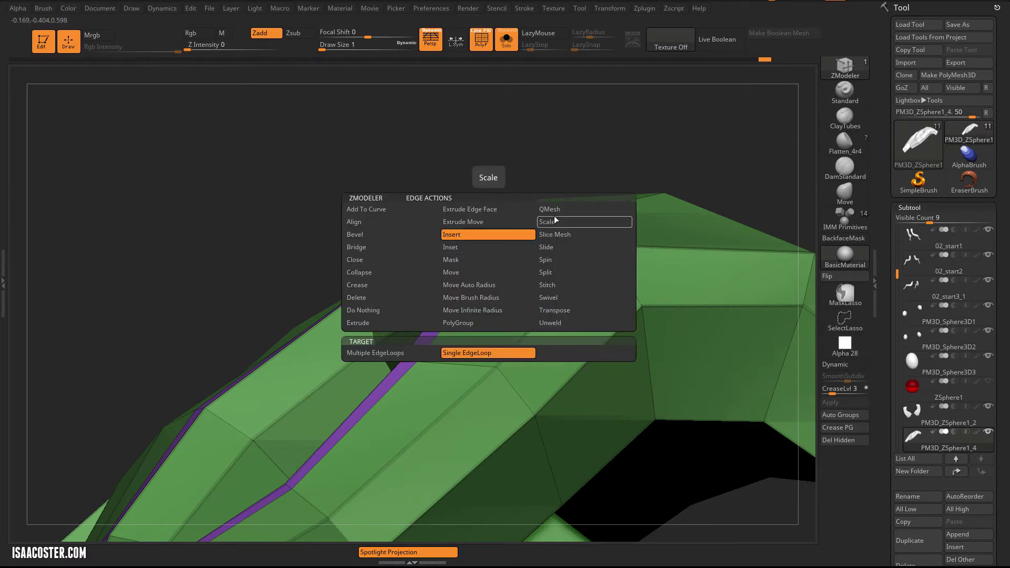
pyautogui.click(461, 273)
pyautogui.moveTo(489, 236); pyautogui.dragTo(486, 236)
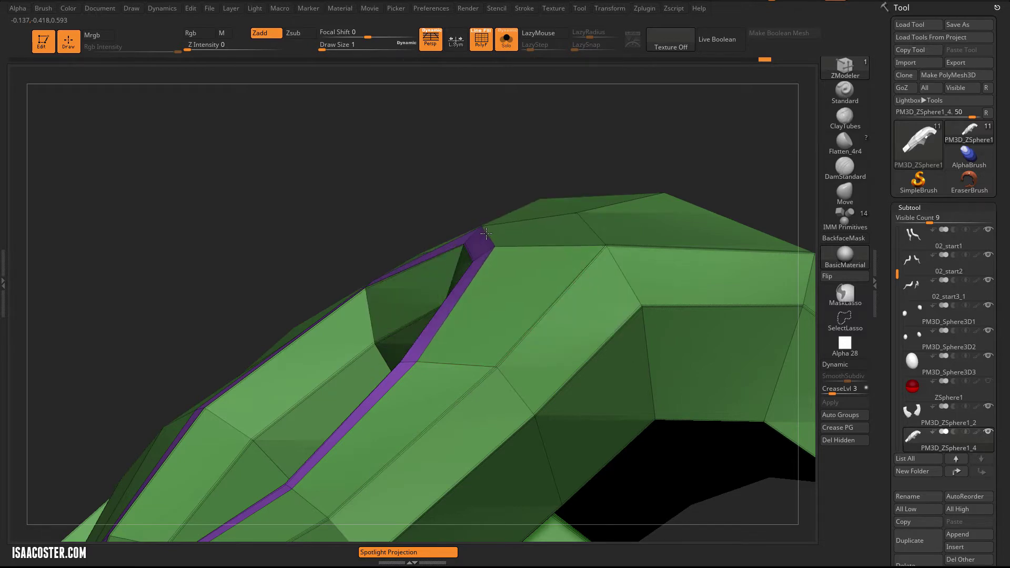
# Move further outer edges of the purple rim away from the plate surface around the eye opening.
pyautogui.moveTo(429, 195); pyautogui.dragTo(458, 179)
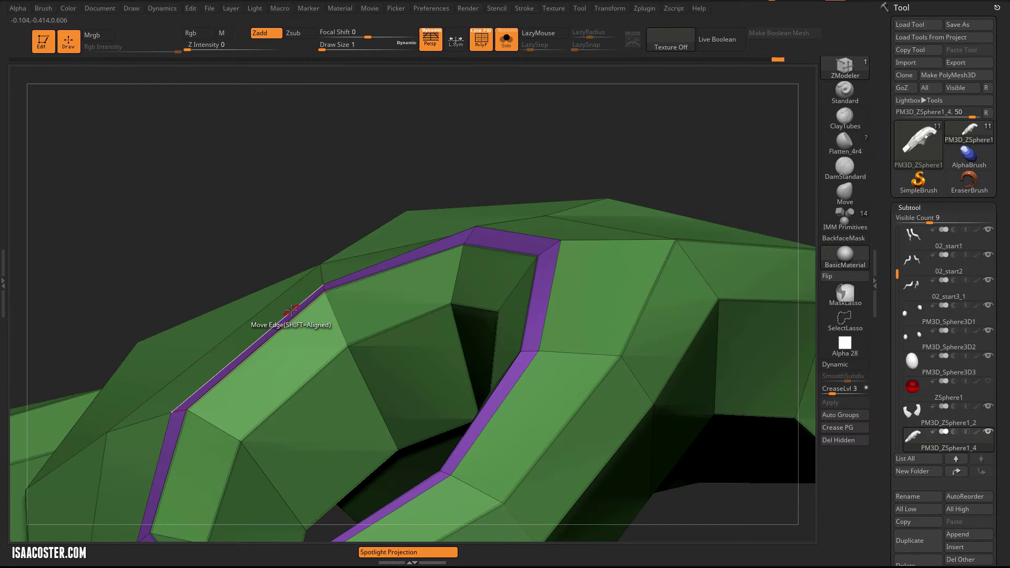
pyautogui.moveTo(290, 309); pyautogui.dragTo(291, 305)
pyautogui.moveTo(263, 158); pyautogui.dragTo(90, 368)
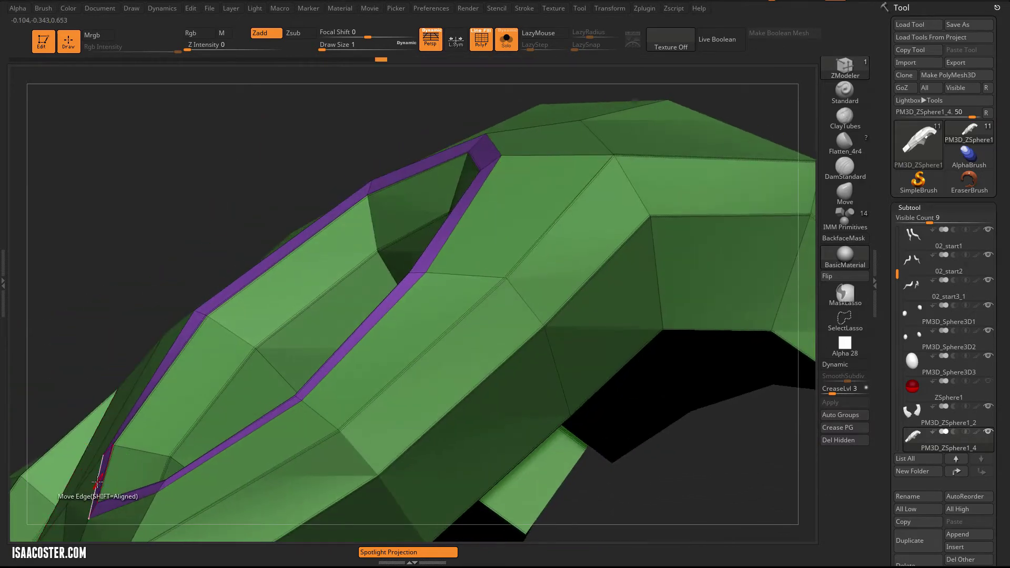
pyautogui.moveTo(95, 480); pyautogui.dragTo(91, 476)
pyautogui.moveTo(122, 337); pyautogui.dragTo(210, 299)
pyautogui.moveTo(433, 445); pyautogui.dragTo(417, 428)
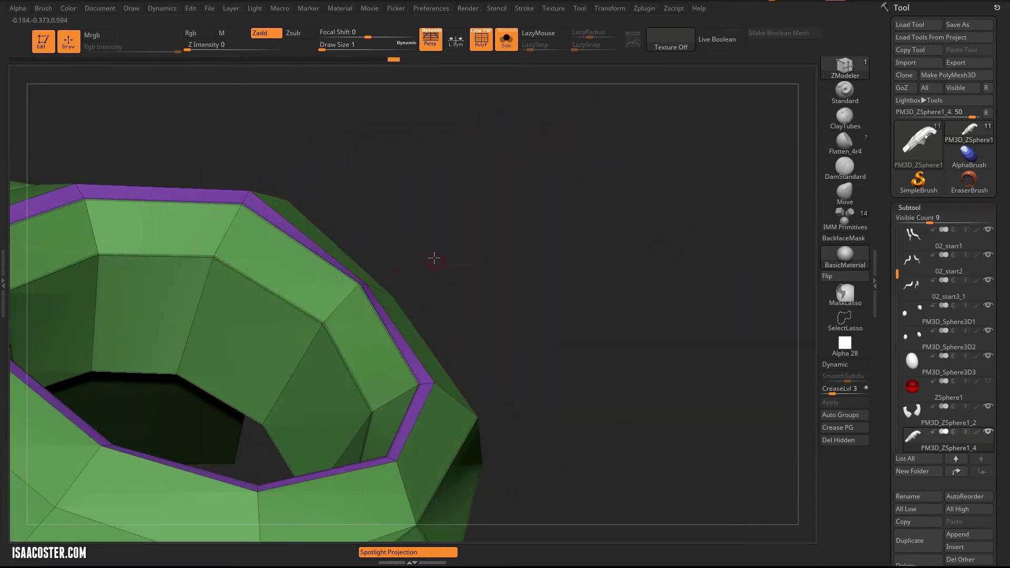
pyautogui.moveTo(435, 254)
pyautogui.mouseDown()
pyautogui.moveTo(421, 232)
pyautogui.moveTo(440, 259)
pyautogui.mouseUp()
pyautogui.moveTo(532, 325)
pyautogui.mouseDown()
pyautogui.moveTo(543, 308)
pyautogui.moveTo(533, 308)
pyautogui.mouseUp()
# Raise the low rim corner with the Move brush and preview the plate with smooth subdivision.
pyautogui.press('space')
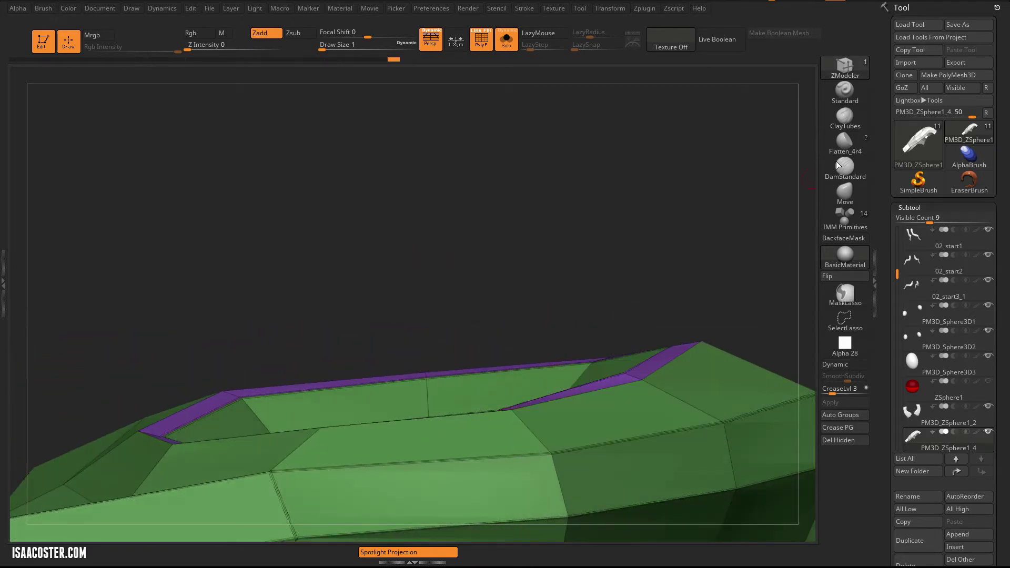
pyautogui.click(845, 200)
pyautogui.press('s')
pyautogui.moveTo(642, 380); pyautogui.dragTo(642, 361)
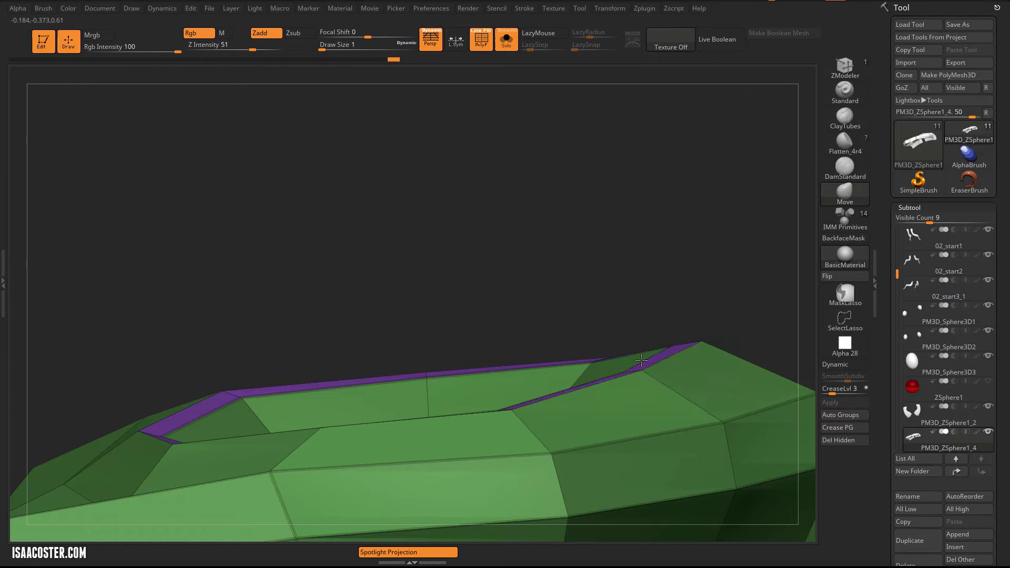
pyautogui.press('d')
pyautogui.hotkey('shift', 'f')
pyautogui.moveTo(721, 255); pyautogui.dragTo(726, 298)
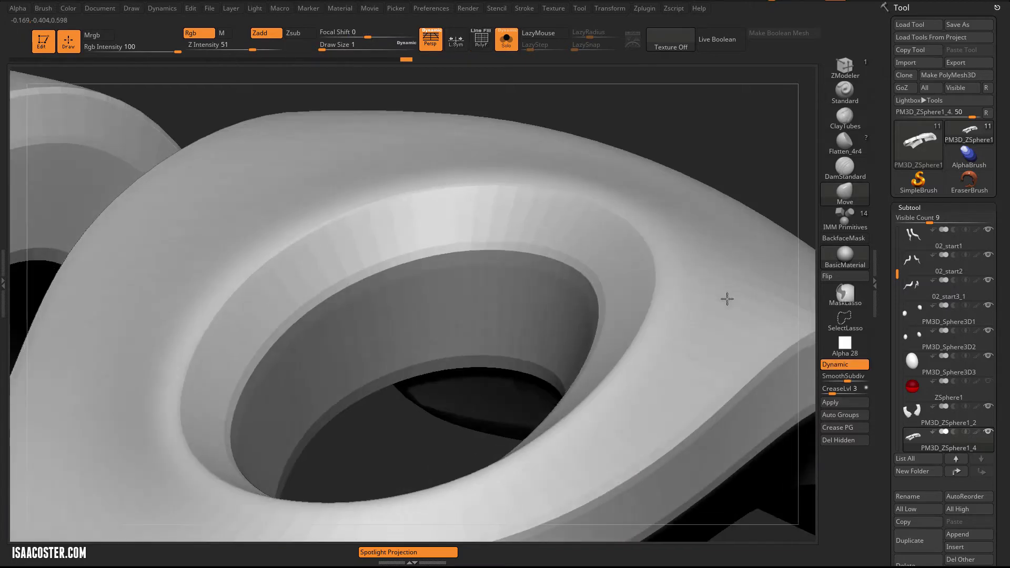
# Crease the eye plates along their polygroup borders and check the rim with smooth subdivision.
pyautogui.hotkey('shift', 'f')
pyautogui.hotkey('shift', 'd')
pyautogui.press('b')
pyautogui.press('m')
pyautogui.press('v')
pyautogui.press('space')
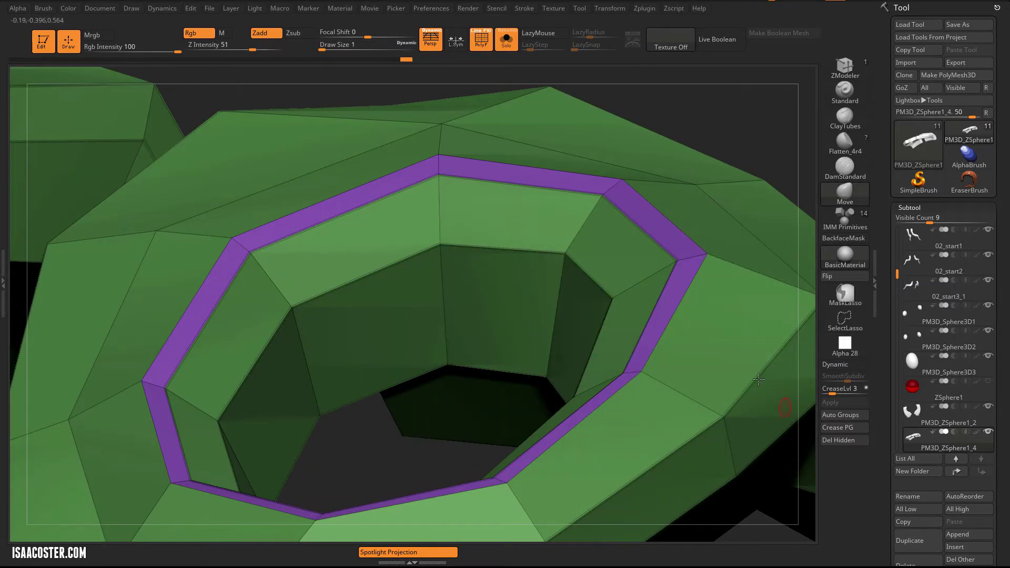
pyautogui.click(844, 428)
pyautogui.press('d')
pyautogui.hotkey('shift', 'f')
pyautogui.moveTo(760, 149); pyautogui.dragTo(704, 225)
pyautogui.moveTo(737, 428); pyautogui.dragTo(859, 301)
# Adjust the rim corners around the eye opening on the unsmoothed mesh with the Move brush at a draw size of about 1.8.
pyautogui.hotkey('shift', 'd')
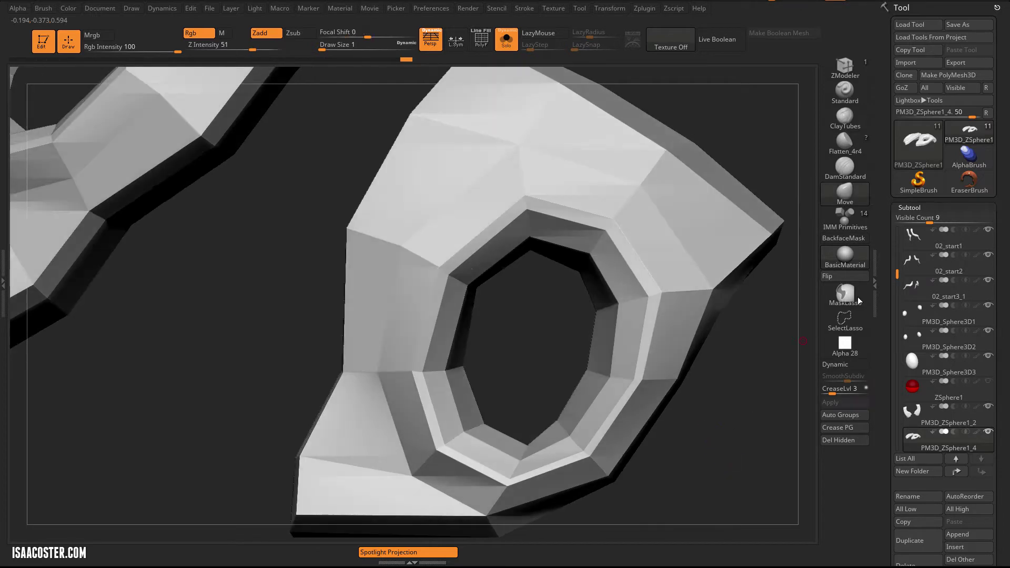
pyautogui.press('s')
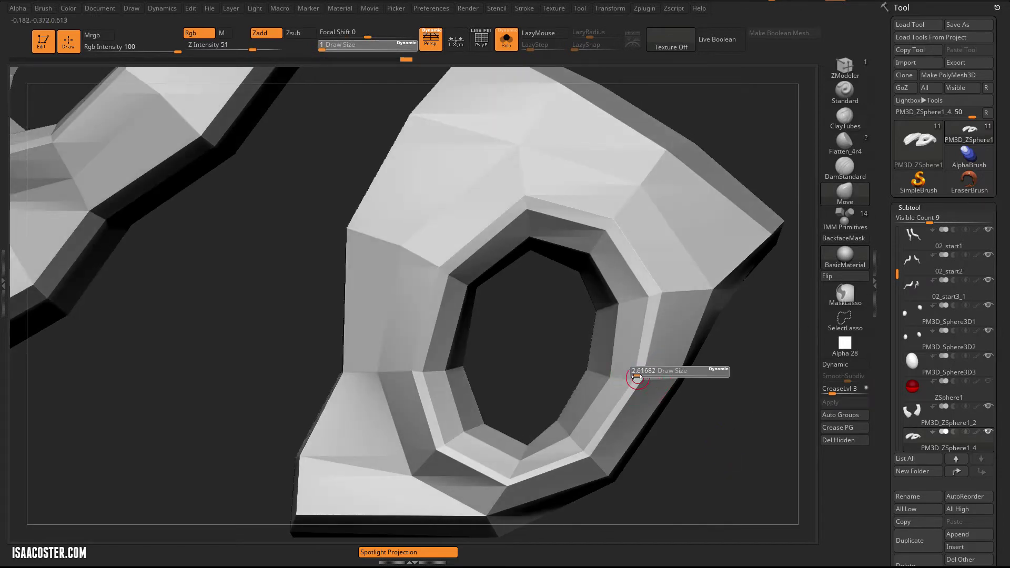
pyautogui.moveTo(636, 377); pyautogui.dragTo(635, 378)
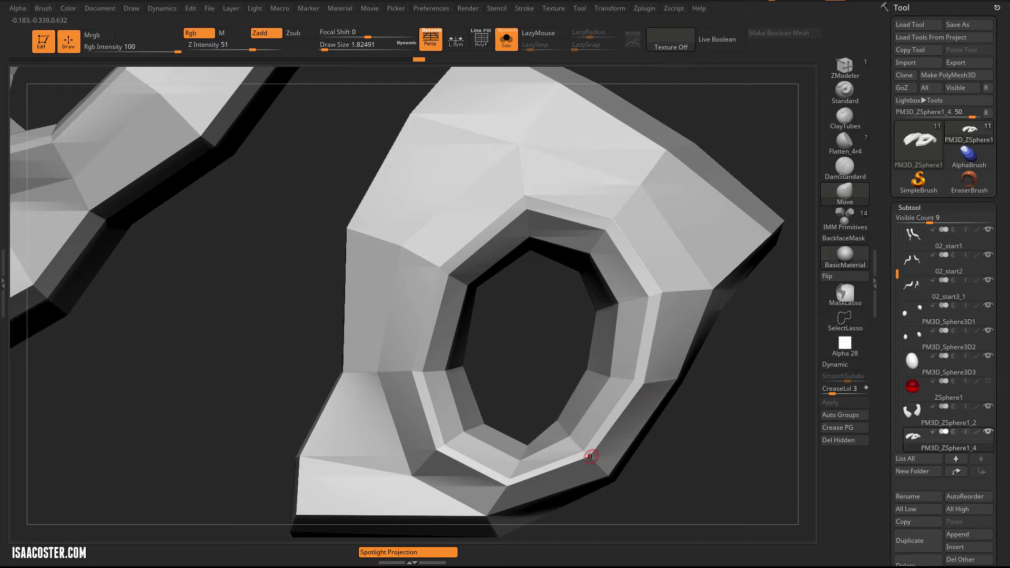
pyautogui.moveTo(503, 490); pyautogui.dragTo(511, 498)
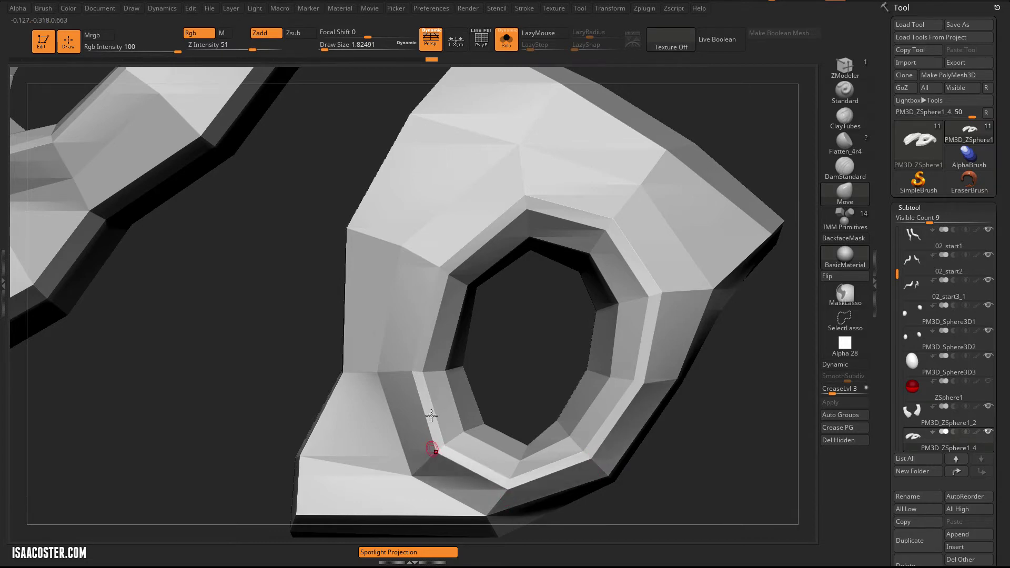
pyautogui.moveTo(410, 376); pyautogui.dragTo(407, 373)
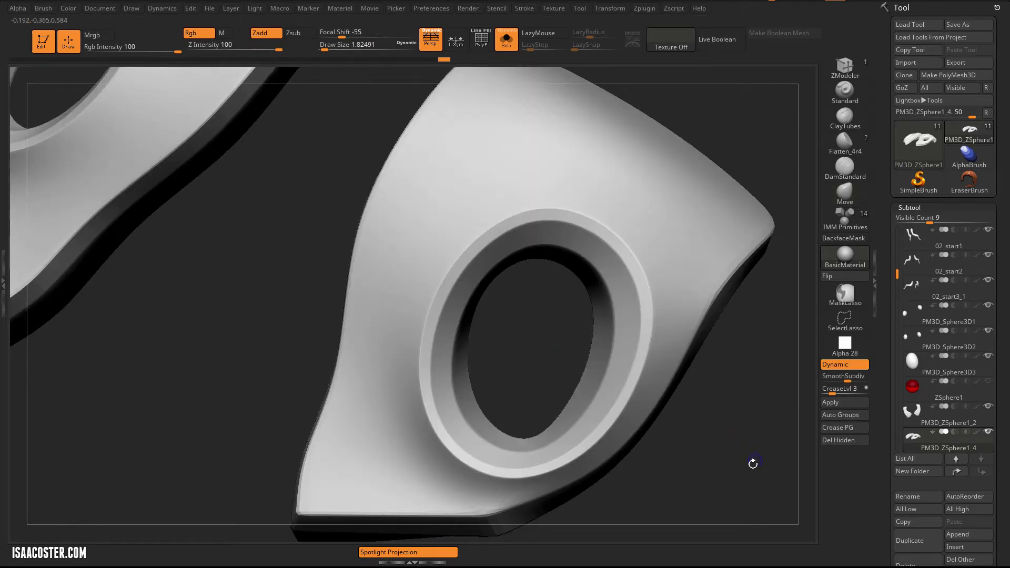
# Check the polygroups on the smoothed eye plates and bring back the rest of the insect around them.
pyautogui.hotkey('shift', 'f')
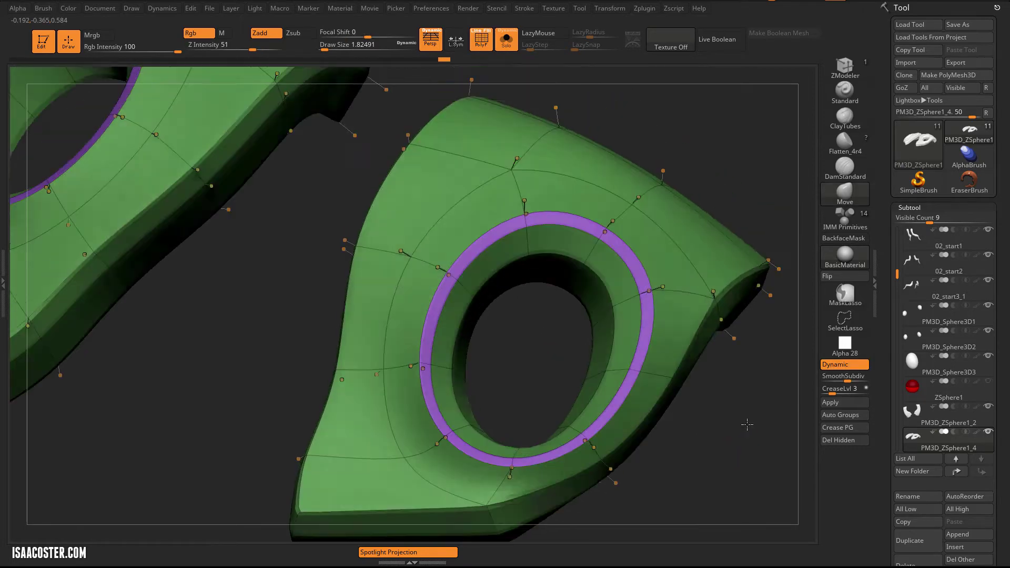
pyautogui.hotkey('shift', 'f')
pyautogui.keyDown('ctrl'); pyautogui.moveTo(744, 462); pyautogui.dragTo(710, 363, button='right'); pyautogui.keyUp('ctrl')
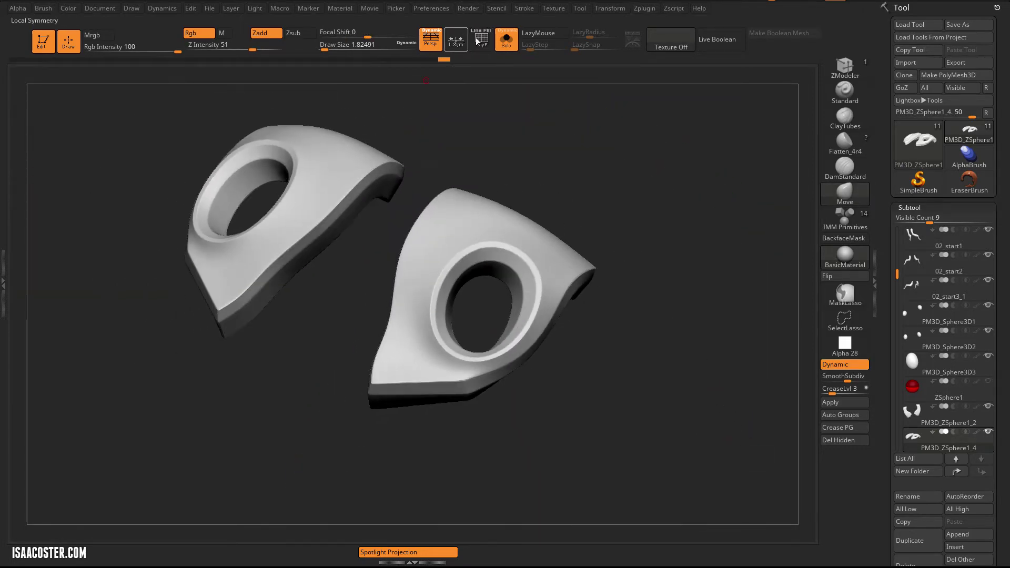
pyautogui.click(506, 39)
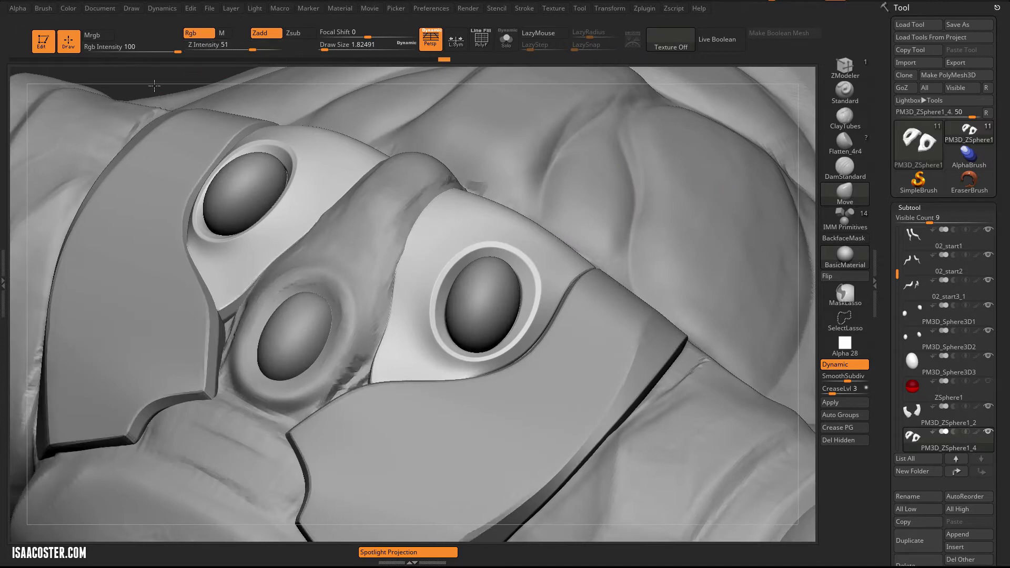
# Examine how the rimmed eye plates look on the head and on the whole insect from several angles.
pyautogui.keyDown('ctrl'); pyautogui.moveTo(154, 86); pyautogui.dragTo(109, 2, button='right'); pyautogui.keyUp('ctrl')
pyautogui.keyDown('shift'); pyautogui.moveTo(309, 124); pyautogui.dragTo(579, 182, button='right'); pyautogui.keyUp('shift')
pyautogui.moveTo(656, 235); pyautogui.dragTo(783, 280, button='right')
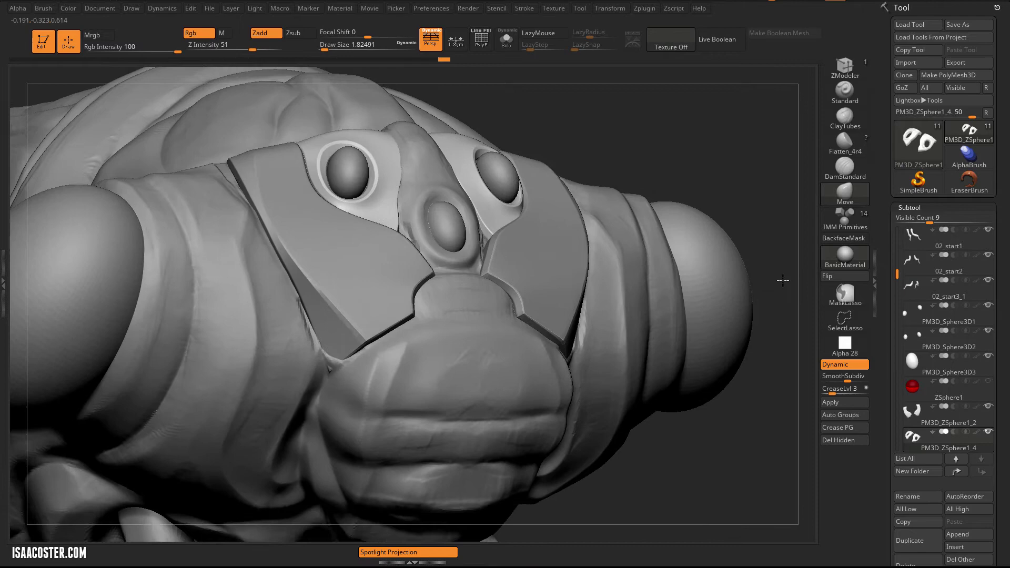
pyautogui.keyDown('alt'); pyautogui.moveTo(737, 515); pyautogui.dragTo(713, 362, button='right'); pyautogui.keyUp('alt')
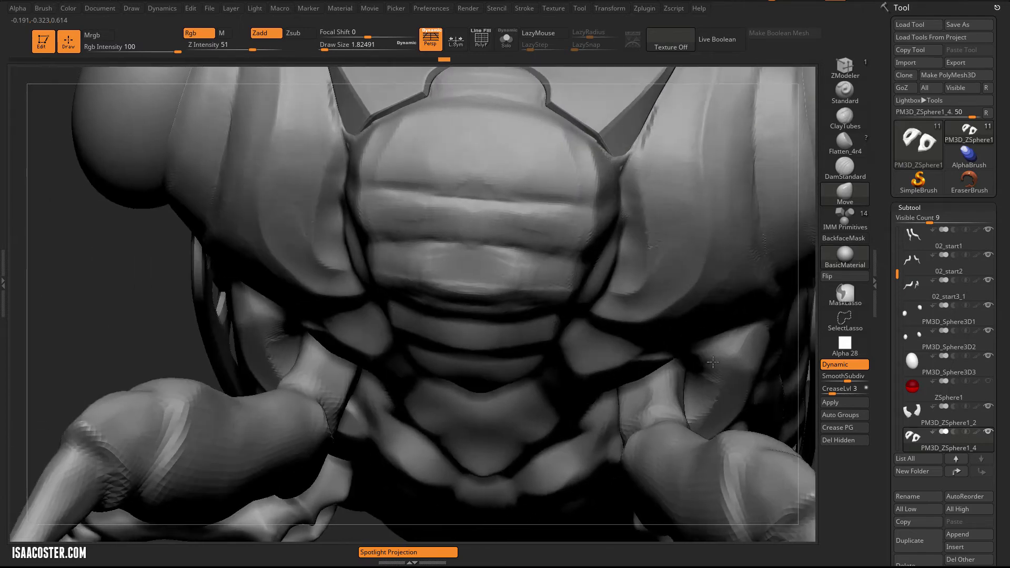
pyautogui.moveTo(713, 362); pyautogui.dragTo(726, 361)
pyautogui.keyDown('ctrl'); pyautogui.moveTo(701, 347); pyautogui.dragTo(696, 185, button='right'); pyautogui.keyUp('ctrl')
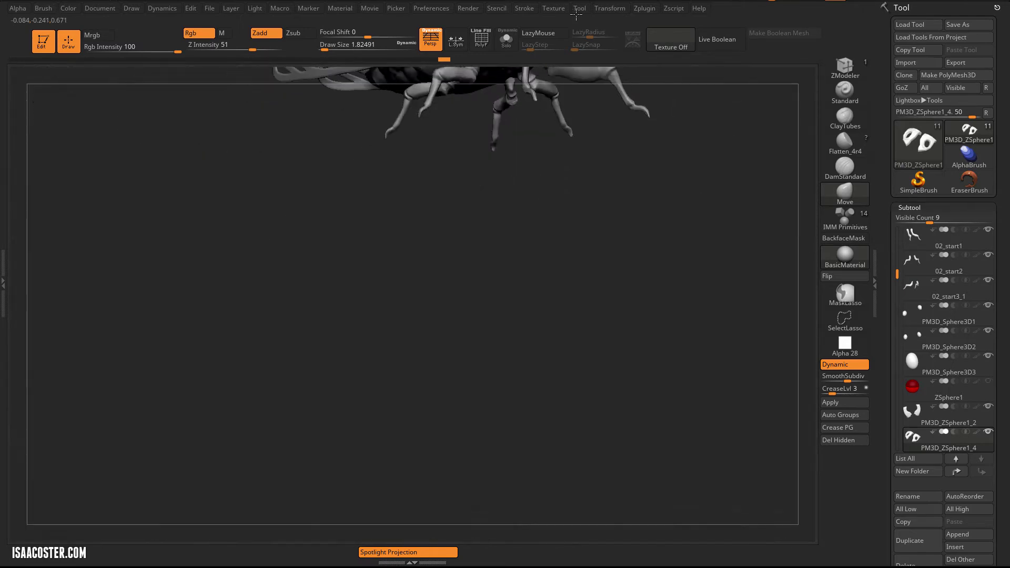
pyautogui.keyDown('alt'); pyautogui.moveTo(620, 198); pyautogui.dragTo(639, 433, button='right'); pyautogui.keyUp('alt')
pyautogui.moveTo(639, 433); pyautogui.dragTo(685, 360, button='right')
pyautogui.keyDown('ctrl'); pyautogui.moveTo(684, 360); pyautogui.dragTo(680, 265, button='right'); pyautogui.keyUp('ctrl')
pyautogui.moveTo(681, 264); pyautogui.dragTo(575, 304)
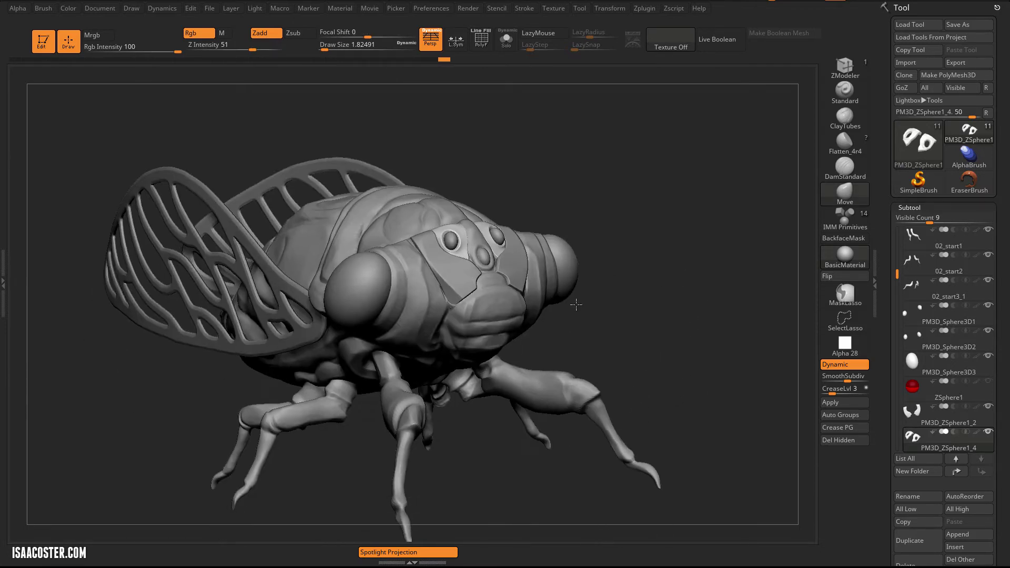
pyautogui.moveTo(731, 287); pyautogui.dragTo(704, 451)
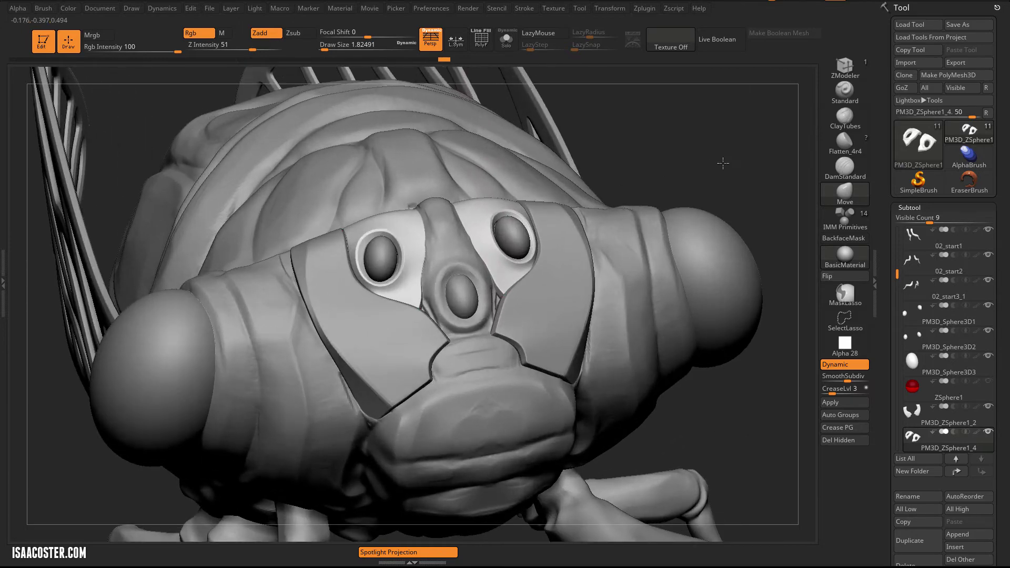
pyautogui.moveTo(722, 163); pyautogui.dragTo(718, 187)
# Reshape the inner face plates around the eyes with the Move brush at a draw size of about 25.
pyautogui.click(844, 195)
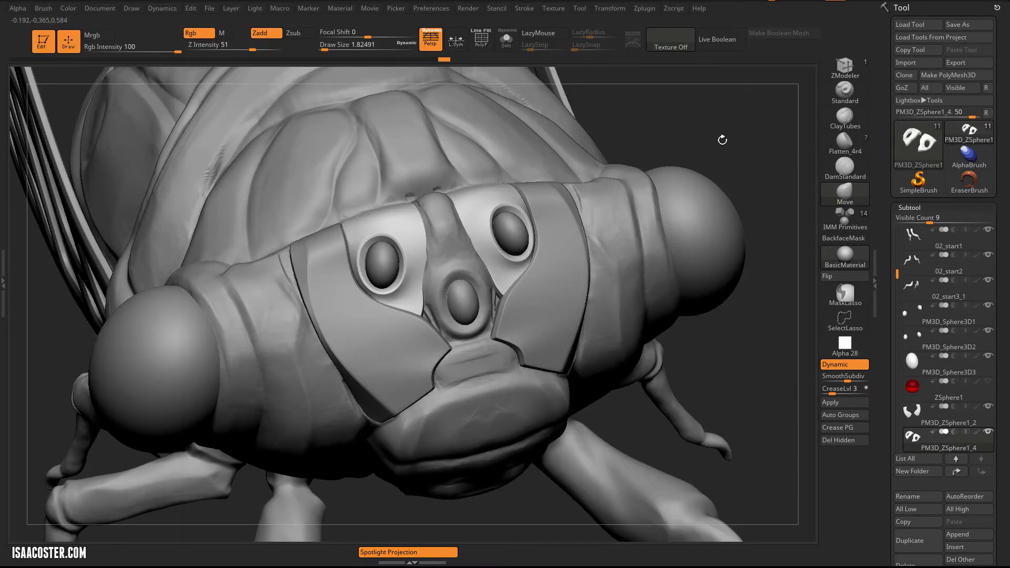
pyautogui.press('s')
pyautogui.moveTo(720, 139); pyautogui.dragTo(737, 142)
pyautogui.moveTo(735, 144); pyautogui.dragTo(728, 161)
pyautogui.press('s')
pyautogui.moveTo(382, 235); pyautogui.dragTo(375, 239)
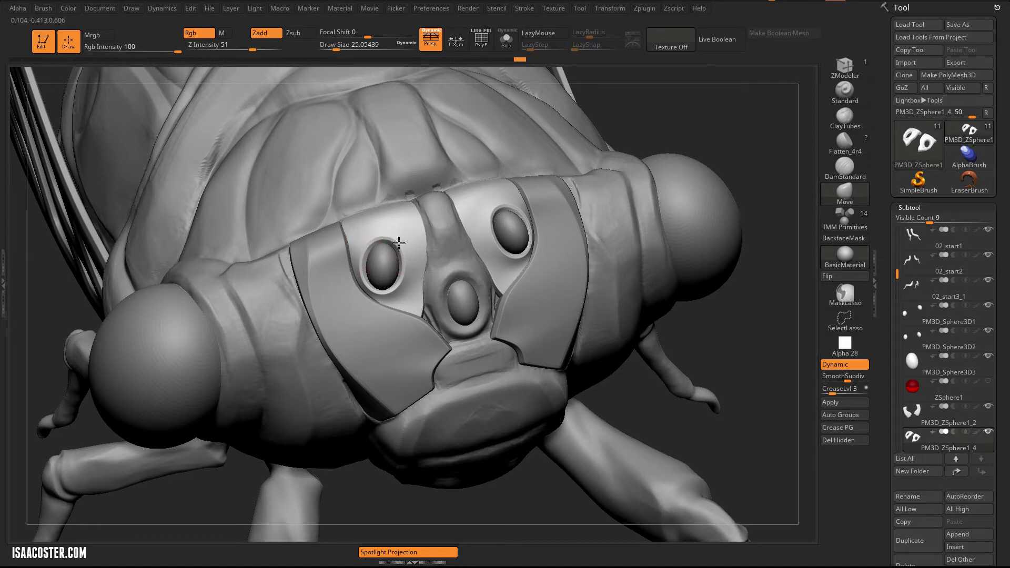
pyautogui.moveTo(692, 417)
pyautogui.mouseDown()
pyautogui.moveTo(676, 435)
pyautogui.moveTo(677, 410)
pyautogui.mouseUp()
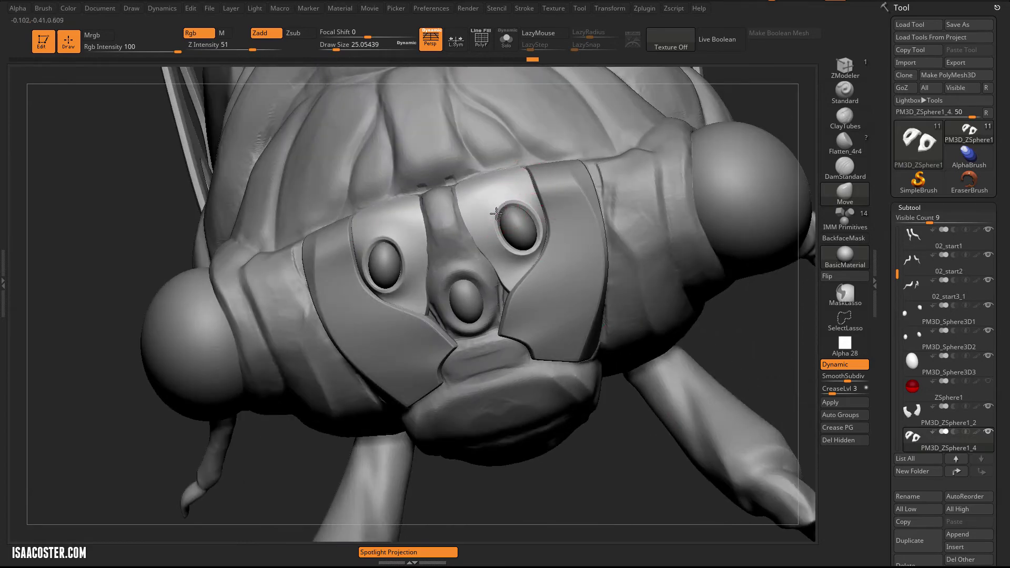
pyautogui.moveTo(598, 484)
pyautogui.mouseDown()
pyautogui.moveTo(620, 433)
pyautogui.moveTo(610, 427)
pyautogui.mouseUp()
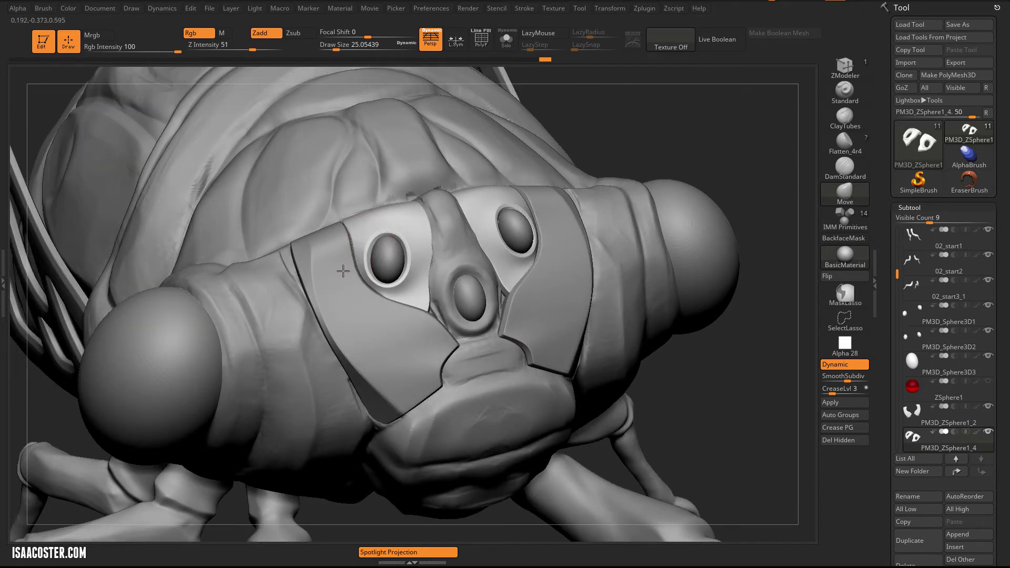
# Make the head the active subtool and carve beside its central ridge with ClayTubes, setting the Z Intensity to 13.
pyautogui.moveTo(661, 149)
pyautogui.mouseDown()
pyautogui.moveTo(633, 169)
pyautogui.moveTo(628, 140)
pyautogui.moveTo(624, 273)
pyautogui.moveTo(604, 296)
pyautogui.moveTo(613, 236)
pyautogui.moveTo(415, 198)
pyautogui.mouseUp()
pyautogui.keyDown('alt'); pyautogui.click(415, 203); pyautogui.keyUp('alt')
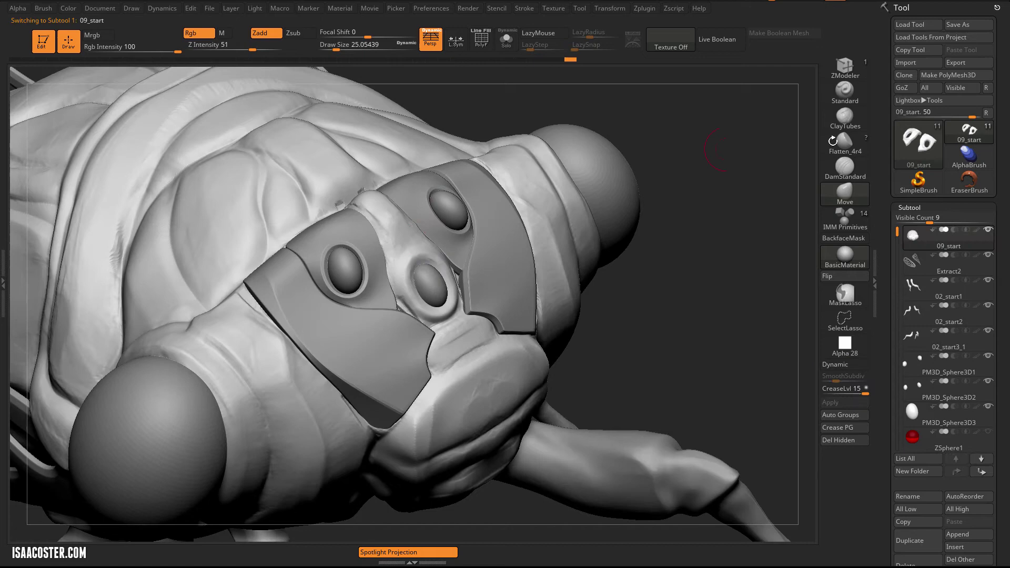
pyautogui.click(845, 119)
pyautogui.moveTo(369, 235)
pyautogui.keyDown('alt'); pyautogui.mouseDown()
pyautogui.moveTo(388, 263)
pyautogui.moveTo(367, 211)
pyautogui.mouseUp(); pyautogui.keyUp('alt')
pyautogui.moveTo(249, 48); pyautogui.dragTo(220, 48)
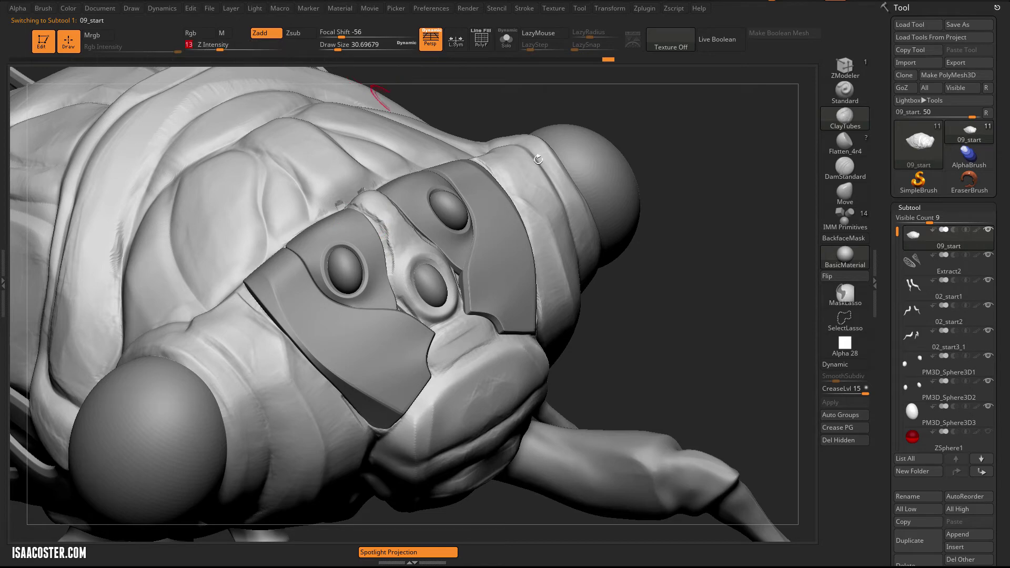
# Isolate the head and flatten the central ridge above the middle eye socket with Flatten_4r4 at a draw size of about 15.6.
pyautogui.click(835, 151)
pyautogui.click(505, 41)
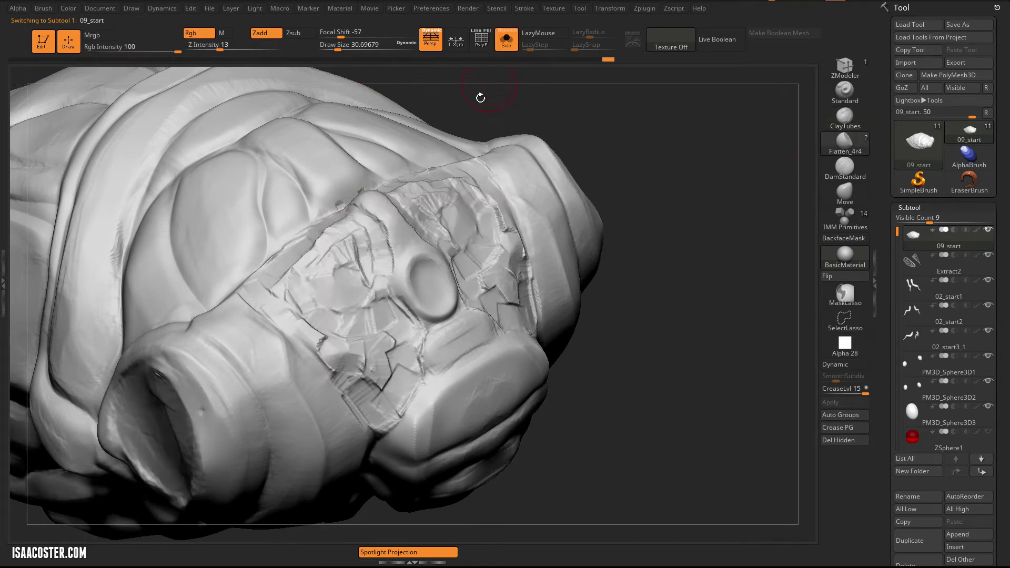
pyautogui.keyDown('alt'); pyautogui.moveTo(479, 101); pyautogui.dragTo(487, 159); pyautogui.keyUp('alt')
pyautogui.keyDown('alt'); pyautogui.moveTo(598, 118); pyautogui.dragTo(599, 153); pyautogui.keyUp('alt')
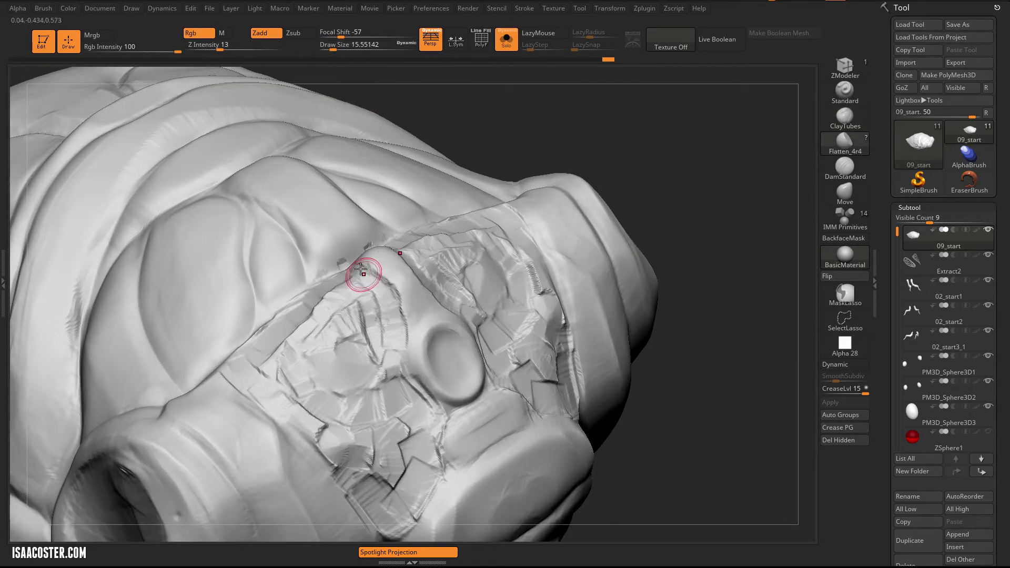
pyautogui.moveTo(381, 285); pyautogui.dragTo(383, 284)
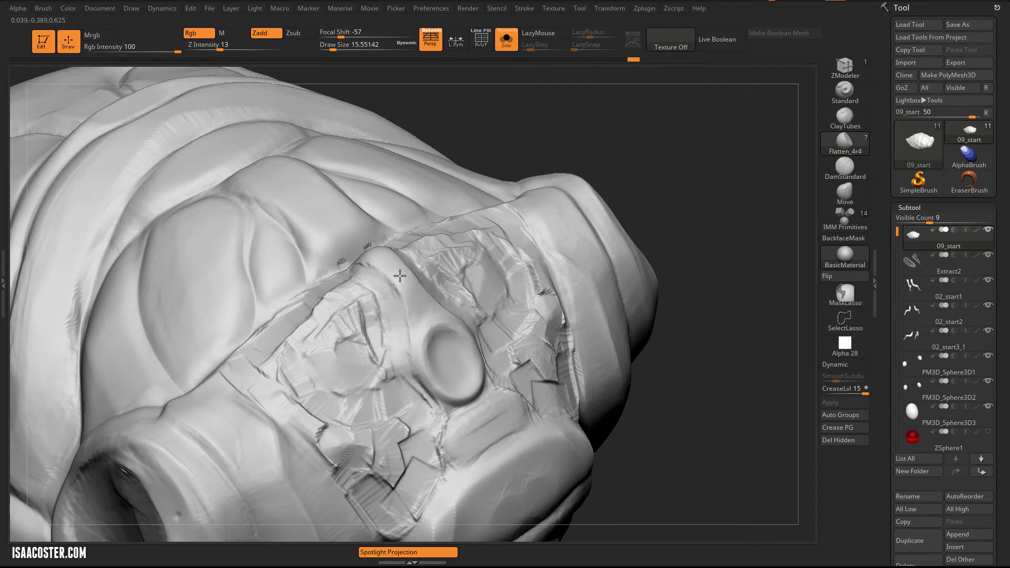
pyautogui.moveTo(410, 277); pyautogui.dragTo(419, 294)
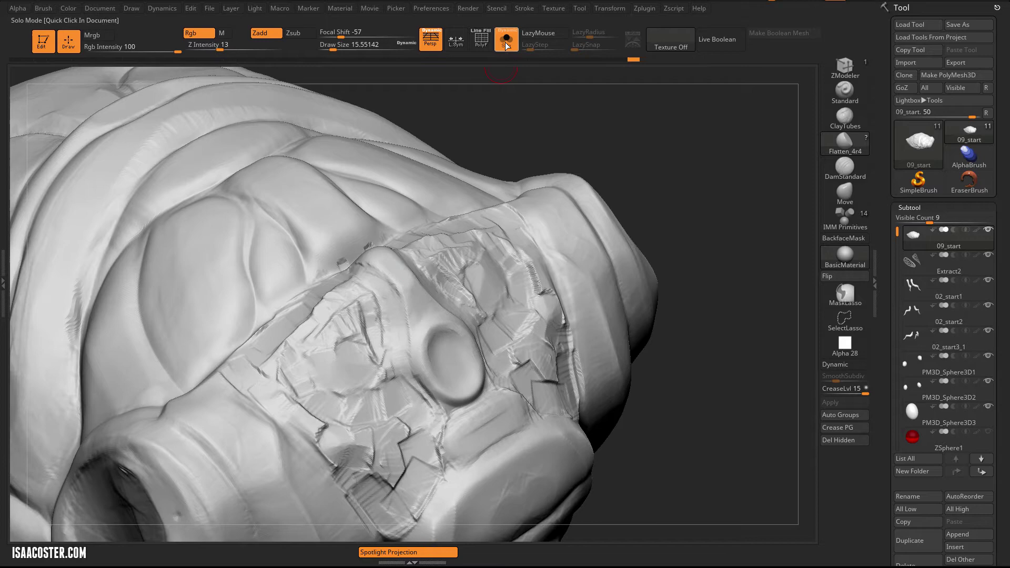
# Show all subtools again and make the red ZSphere1 subtool active.
pyautogui.click(506, 40)
pyautogui.moveTo(695, 381); pyautogui.dragTo(743, 347)
pyautogui.click(916, 448)
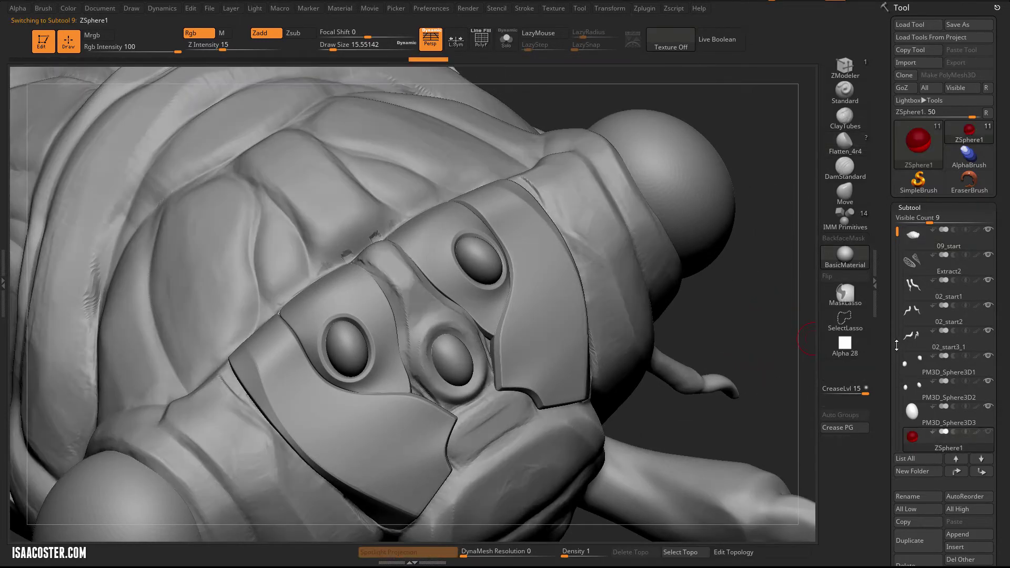
# Move the ZSphere1 subtool to the bottom of the subtool list and enable topology editing for it.
pyautogui.moveTo(897, 345); pyautogui.dragTo(894, 126)
pyautogui.click(970, 361)
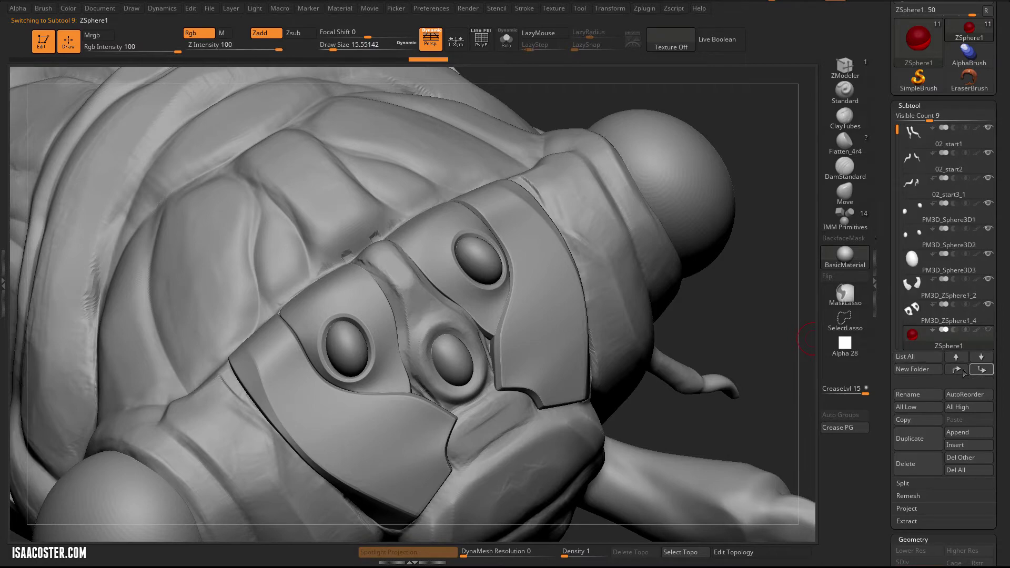
pyautogui.moveTo(749, 308)
pyautogui.mouseDown()
pyautogui.moveTo(687, 310)
pyautogui.moveTo(710, 340)
pyautogui.mouseUp()
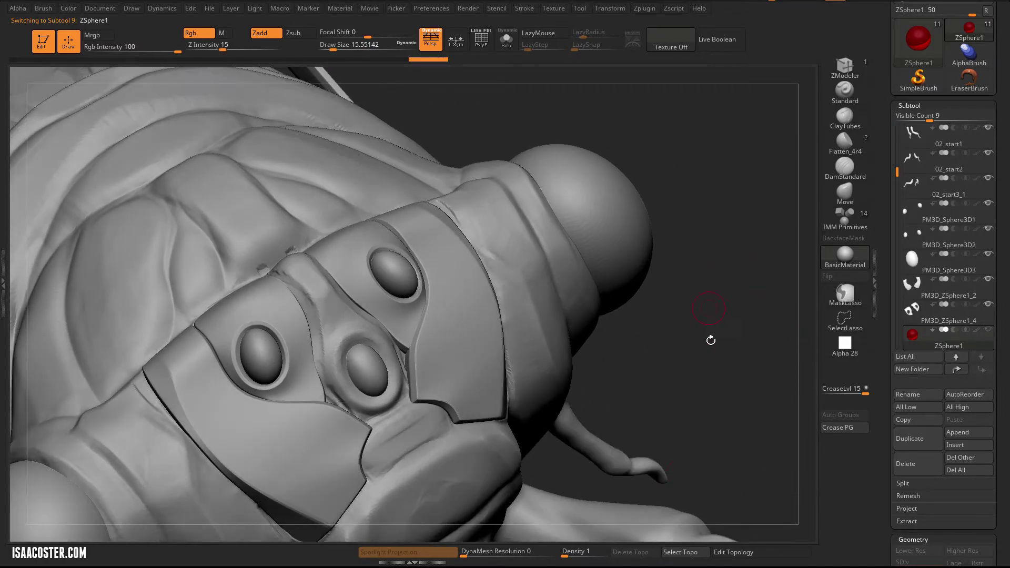
pyautogui.click(710, 551)
pyautogui.moveTo(737, 485)
pyautogui.mouseDown()
pyautogui.moveTo(739, 388)
pyautogui.moveTo(717, 431)
pyautogui.moveTo(705, 421)
pyautogui.mouseUp()
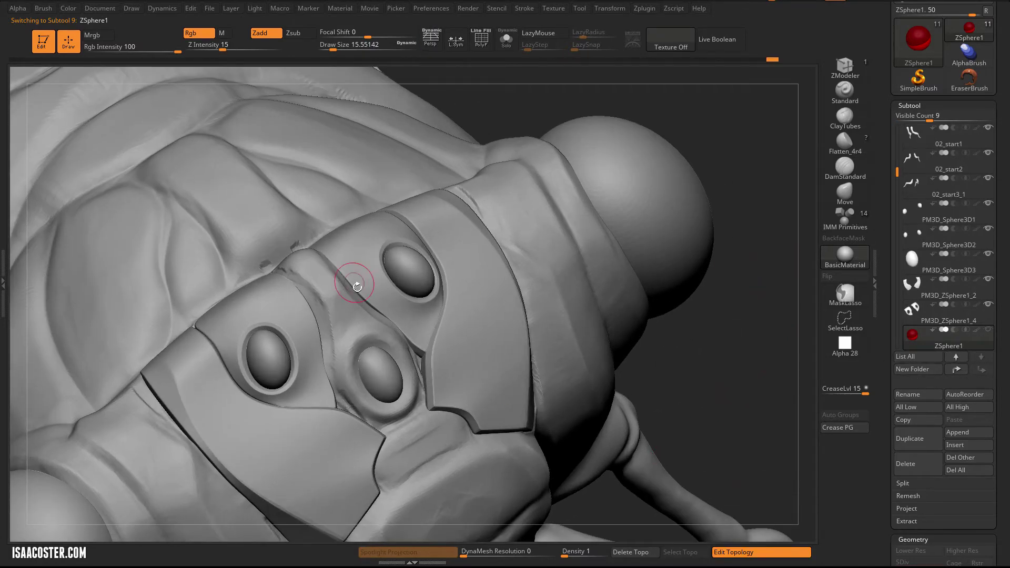
# Trace mirrored topology edges down both sides of the head's central ridge toward the middle eye socket.
pyautogui.click(290, 269)
pyautogui.click(322, 296)
pyautogui.click(333, 347)
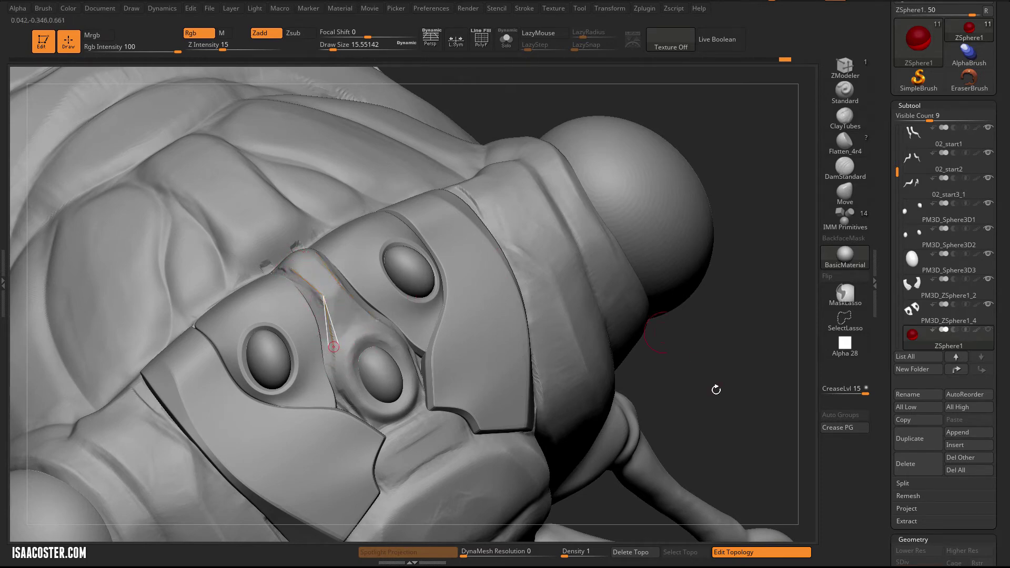
# Darken the viewport model by setting the main color to a gray of RGB 153.
pyautogui.moveTo(716, 390)
pyautogui.mouseDown()
pyautogui.moveTo(710, 405)
pyautogui.moveTo(749, 406)
pyautogui.moveTo(694, 406)
pyautogui.moveTo(723, 413)
pyautogui.moveTo(687, 360)
pyautogui.moveTo(338, 90)
pyautogui.mouseUp()
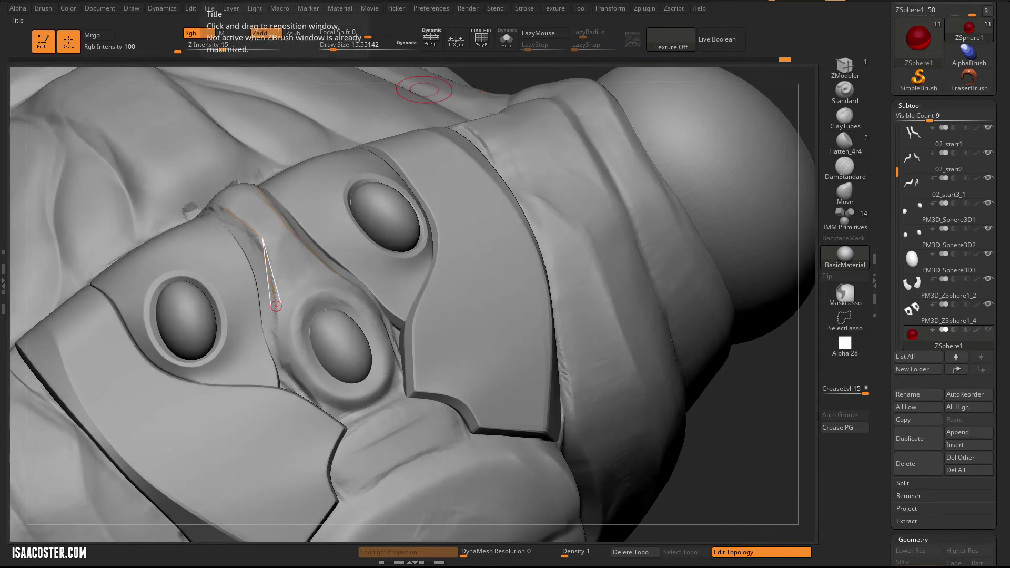
pyautogui.click(71, 10)
pyautogui.moveTo(97, 103); pyautogui.dragTo(96, 115)
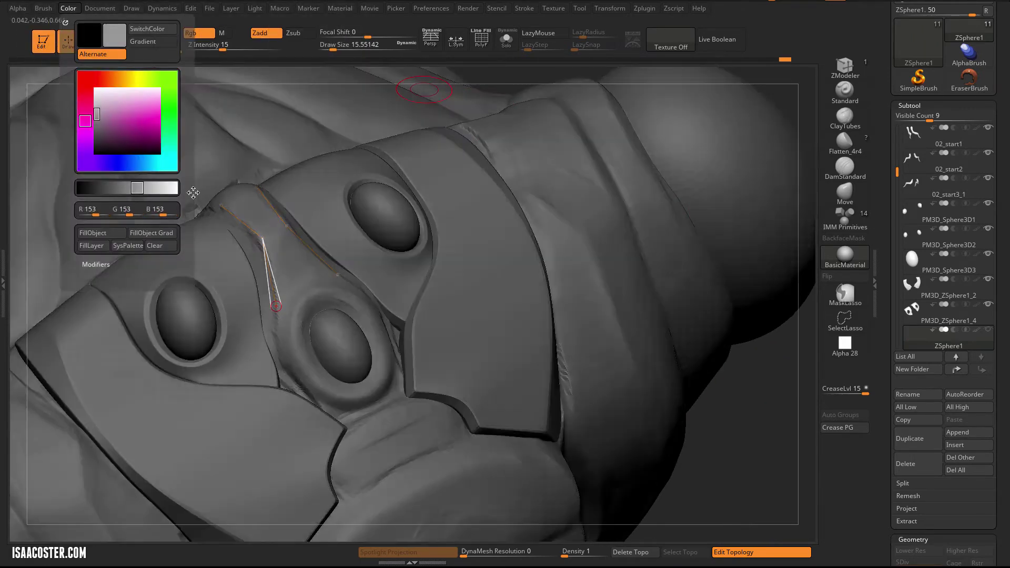
# Draw topology around the upper rim of the middle eye socket and close its faces with a point on the ridge centerline.
pyautogui.click(292, 311)
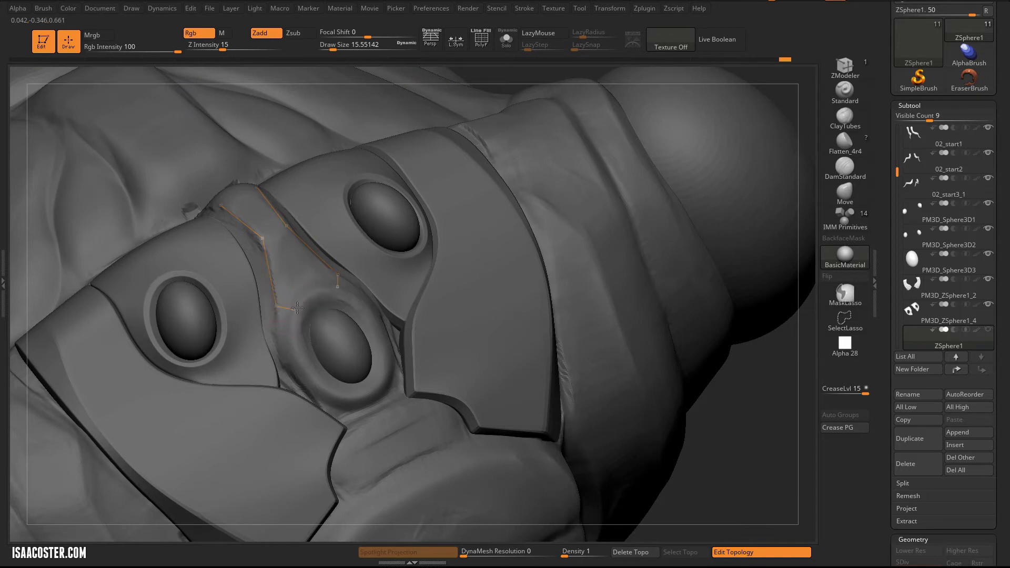
pyautogui.click(312, 291)
pyautogui.click(301, 278)
pyautogui.click(276, 306)
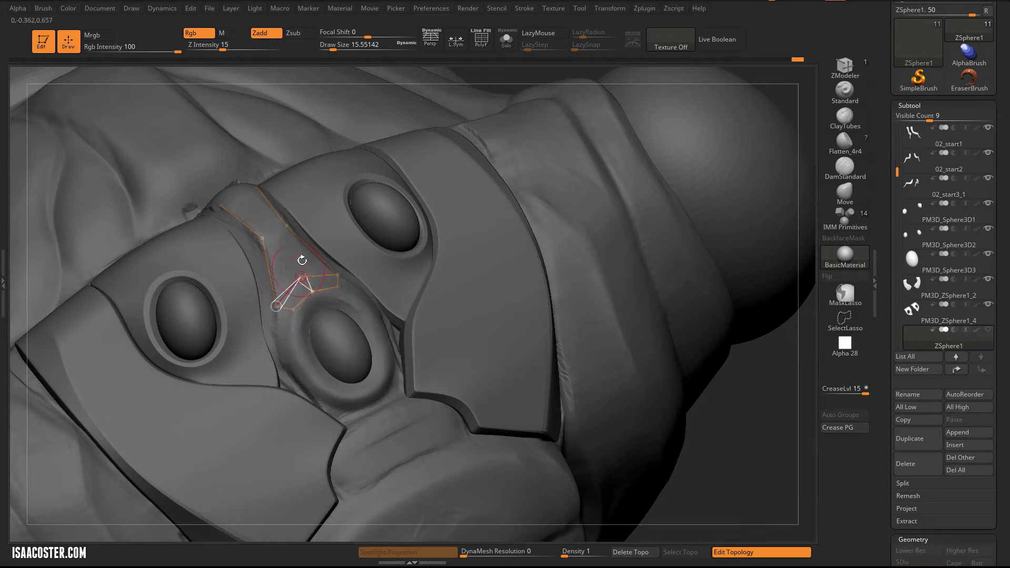
# Set the draw size to about 6.6 and add a centerline point connected across the middle of the ridge.
pyautogui.press('s')
pyautogui.moveTo(285, 259); pyautogui.dragTo(281, 259)
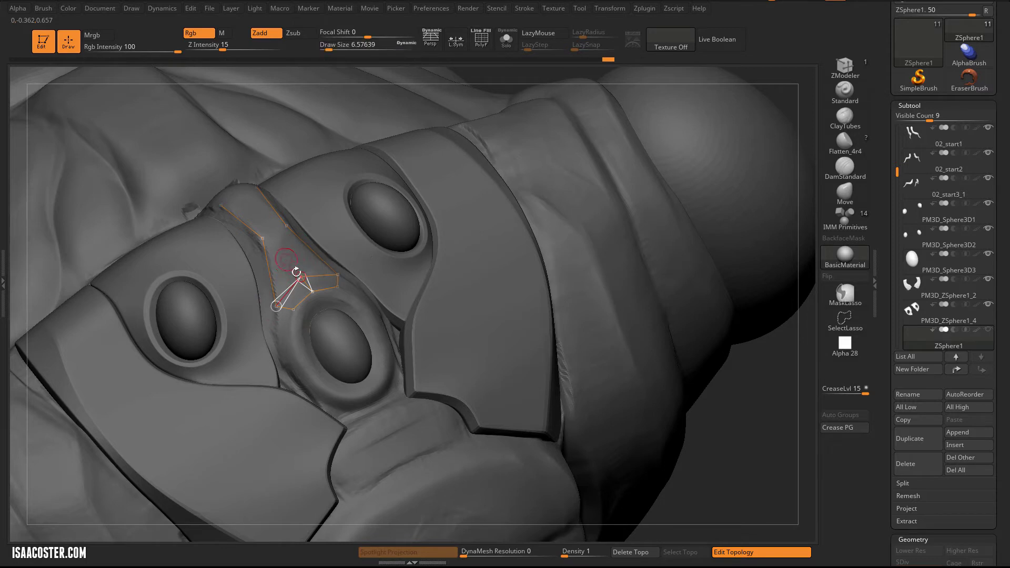
pyautogui.click(274, 232)
pyautogui.click(261, 240)
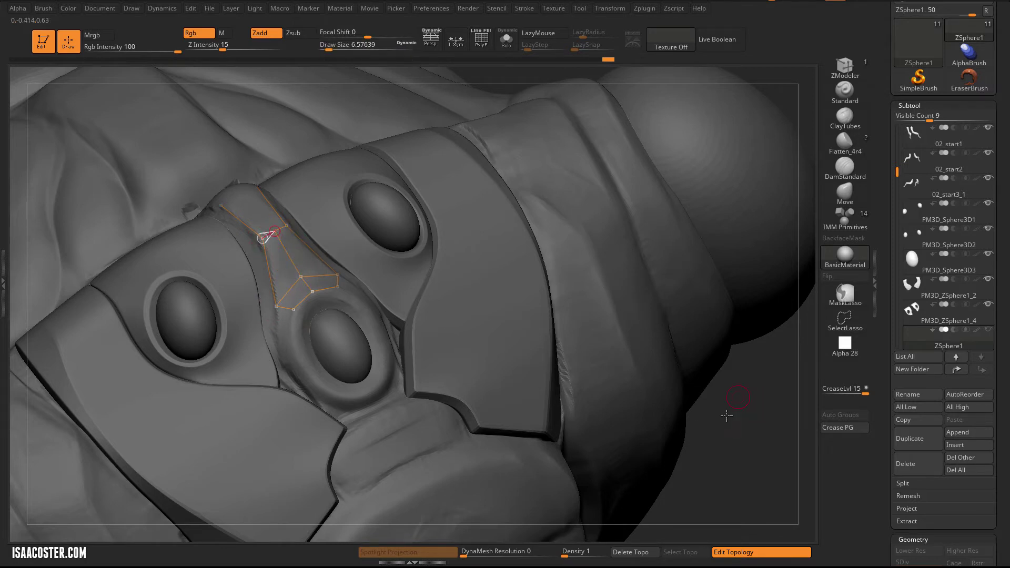
# Add a centerline point near the crest of the ridge and connect it to the side edges to close those faces.
pyautogui.moveTo(726, 416); pyautogui.dragTo(716, 473)
pyautogui.moveTo(457, 76); pyautogui.dragTo(405, 79)
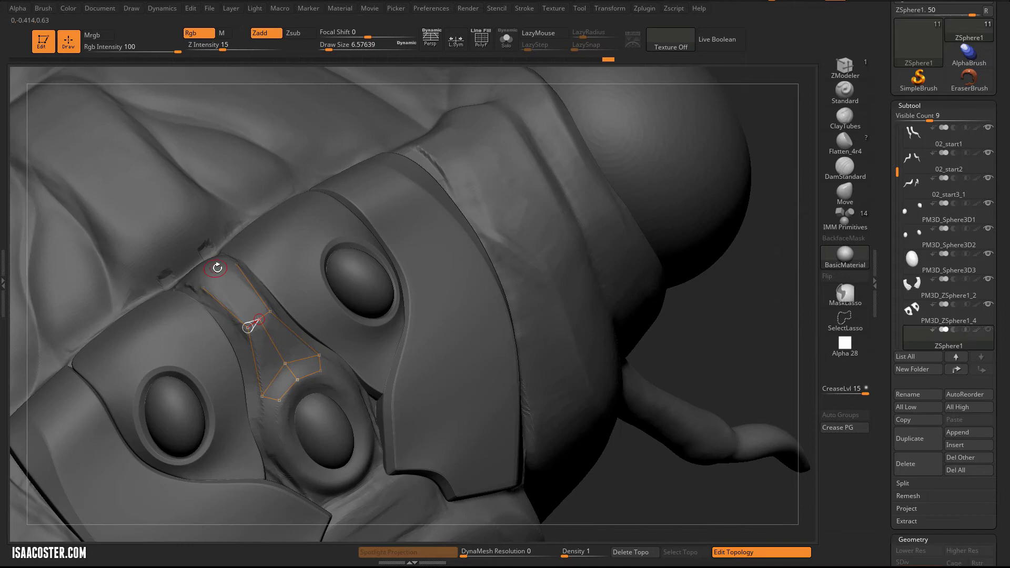
pyautogui.click(216, 269)
pyautogui.click(202, 287)
# Extend the topology strip to the far upper end of the ridge with side, end and center edges, undoing stray points.
pyautogui.moveTo(767, 335)
pyautogui.mouseDown()
pyautogui.moveTo(773, 363)
pyautogui.moveTo(767, 331)
pyautogui.moveTo(484, 303)
pyautogui.mouseUp()
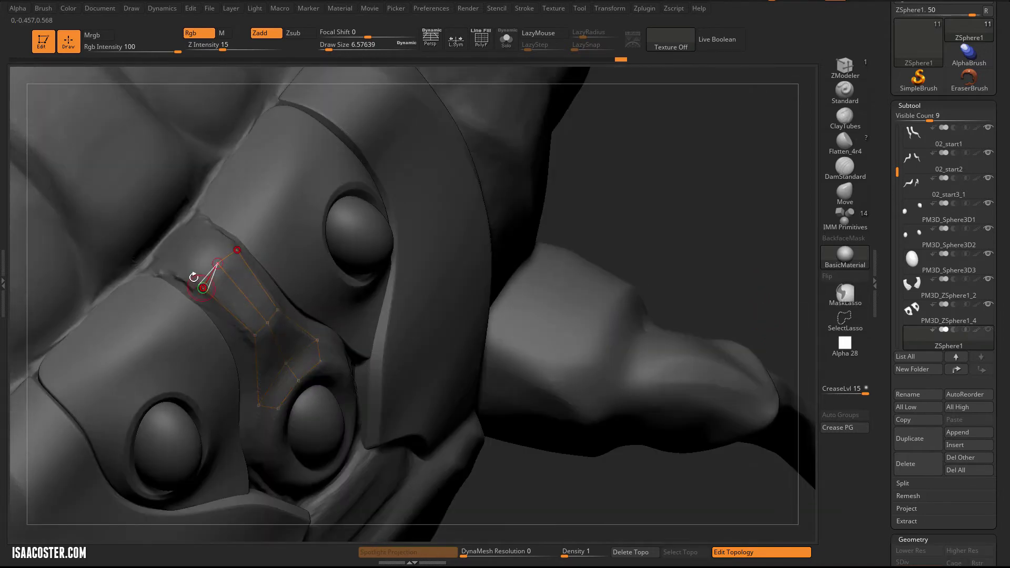
pyautogui.click(172, 269)
pyautogui.hotkey('ctrl', 'z')
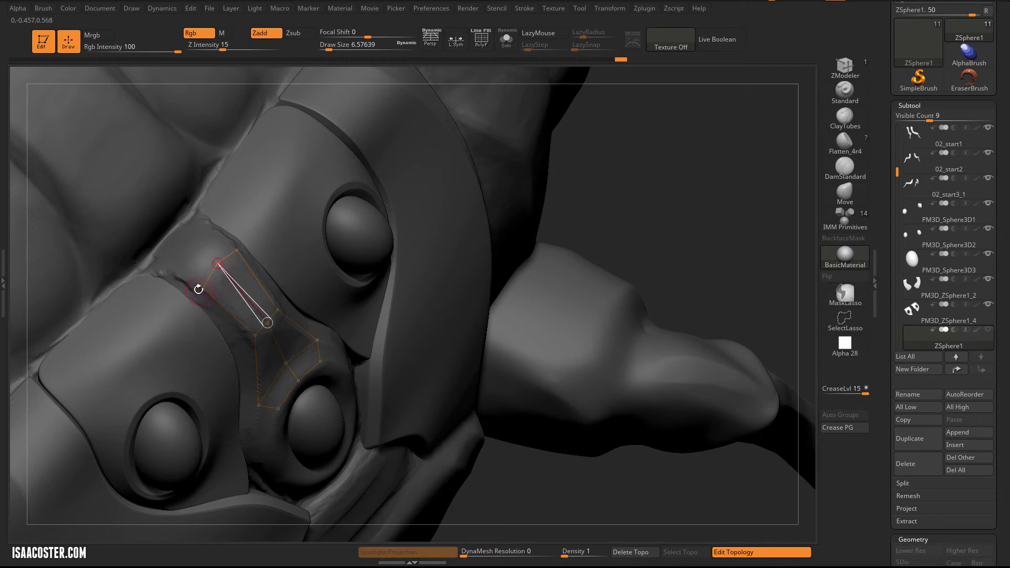
pyautogui.click(202, 287)
pyautogui.click(155, 262)
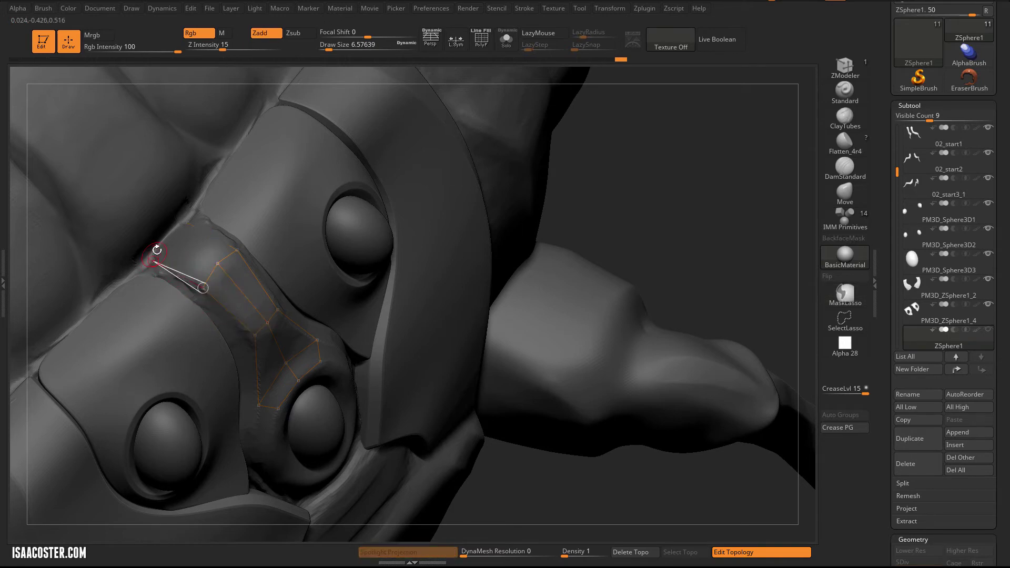
pyautogui.hotkey('ctrl', 'z')
pyautogui.keyDown('ctrl'); pyautogui.click(153, 261); pyautogui.keyUp('ctrl')
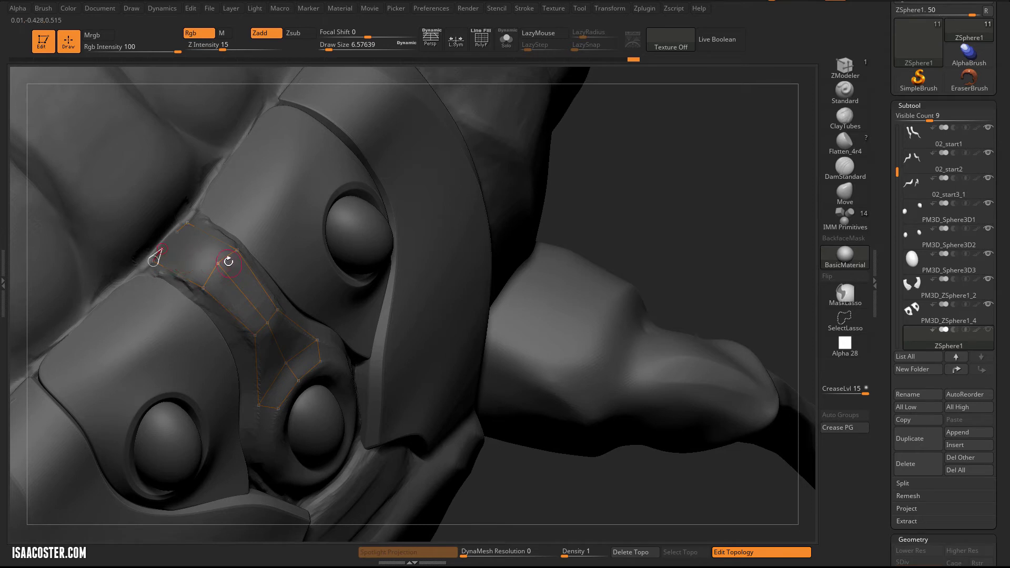
pyautogui.hotkey('ctrl', 'z')
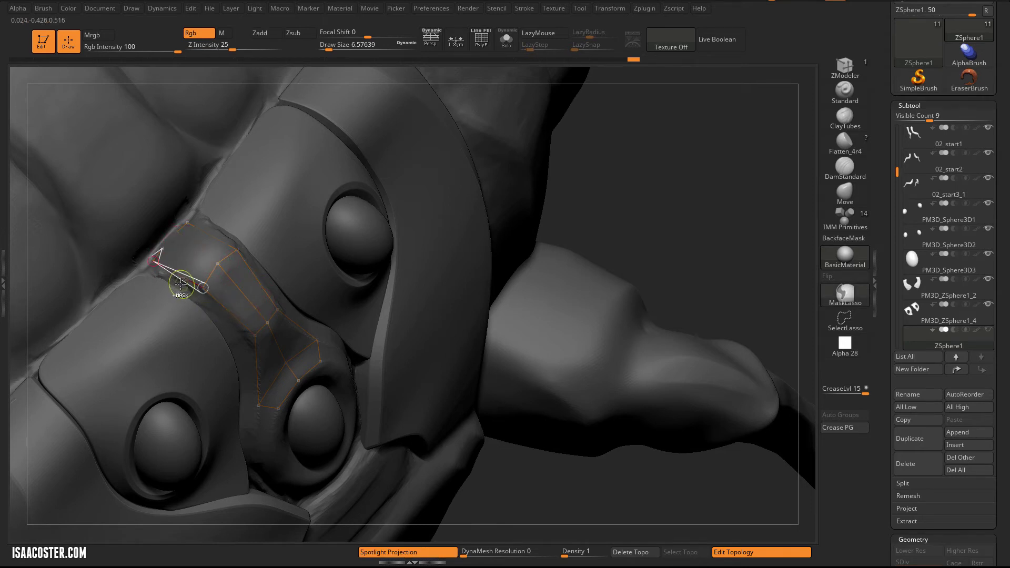
pyautogui.keyDown('ctrl'); pyautogui.click(154, 262); pyautogui.keyUp('ctrl')
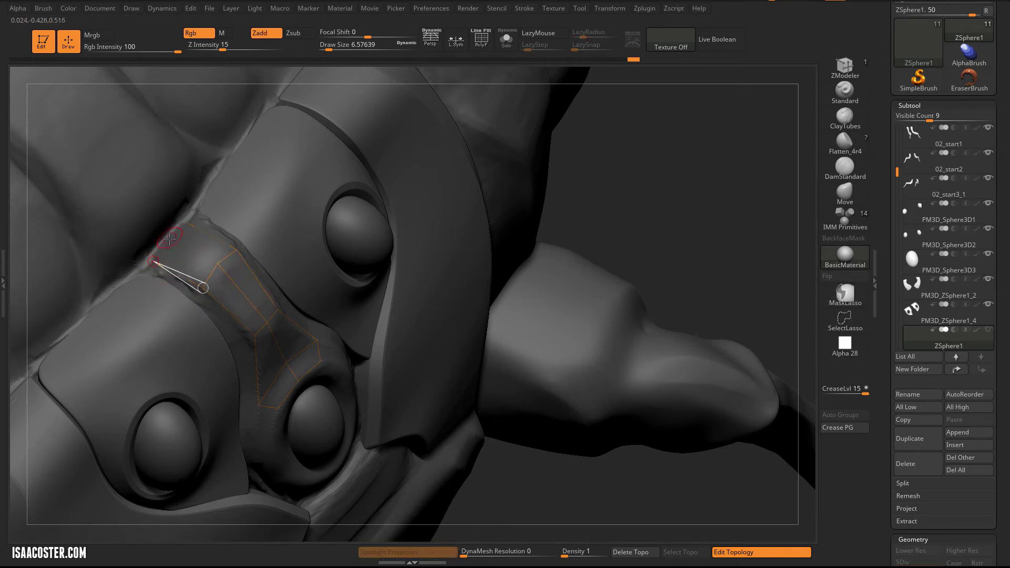
pyautogui.moveTo(669, 251); pyautogui.dragTo(667, 239)
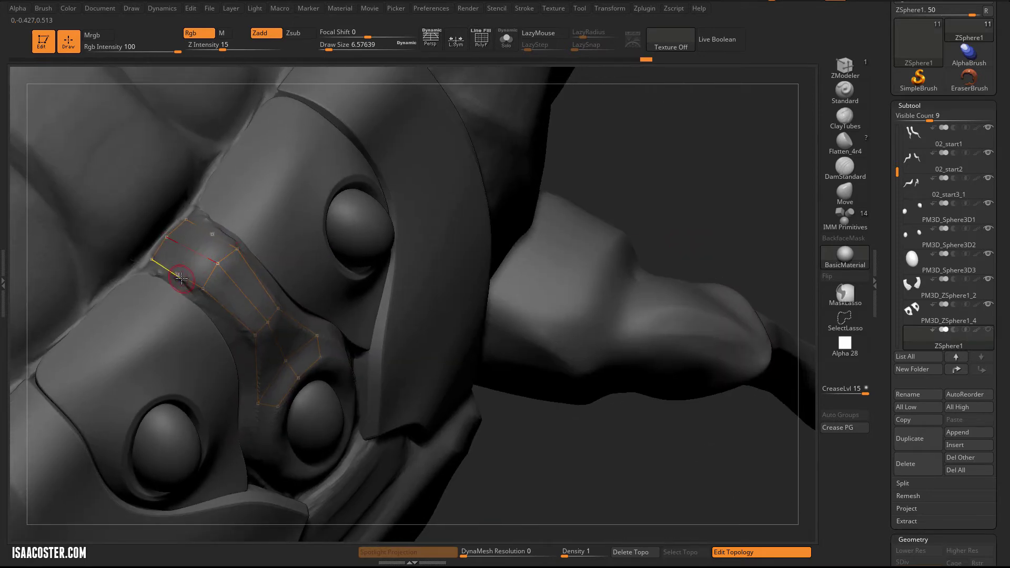
pyautogui.hotkey('ctrl', 'z')
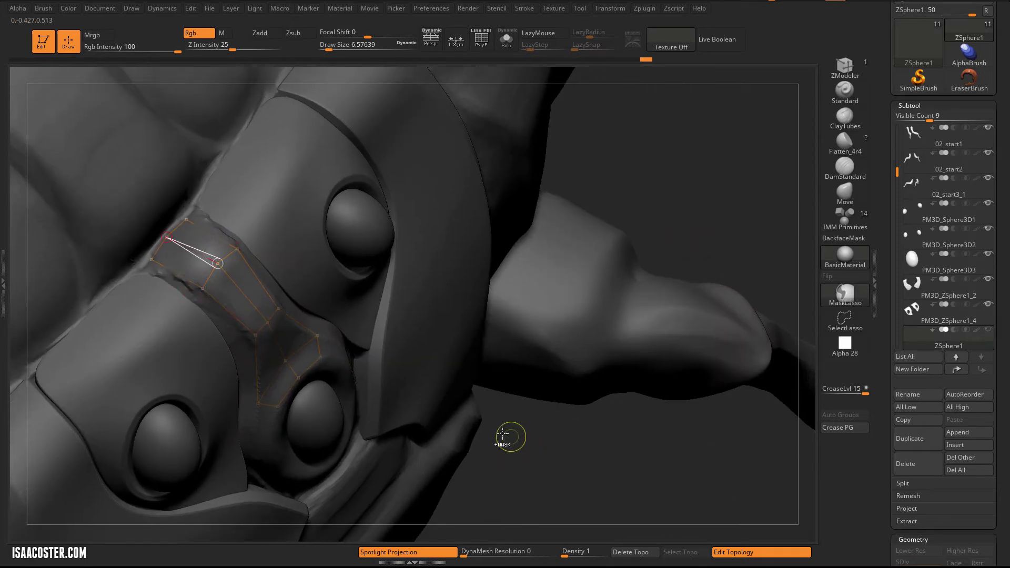
pyautogui.moveTo(519, 454); pyautogui.dragTo(528, 459)
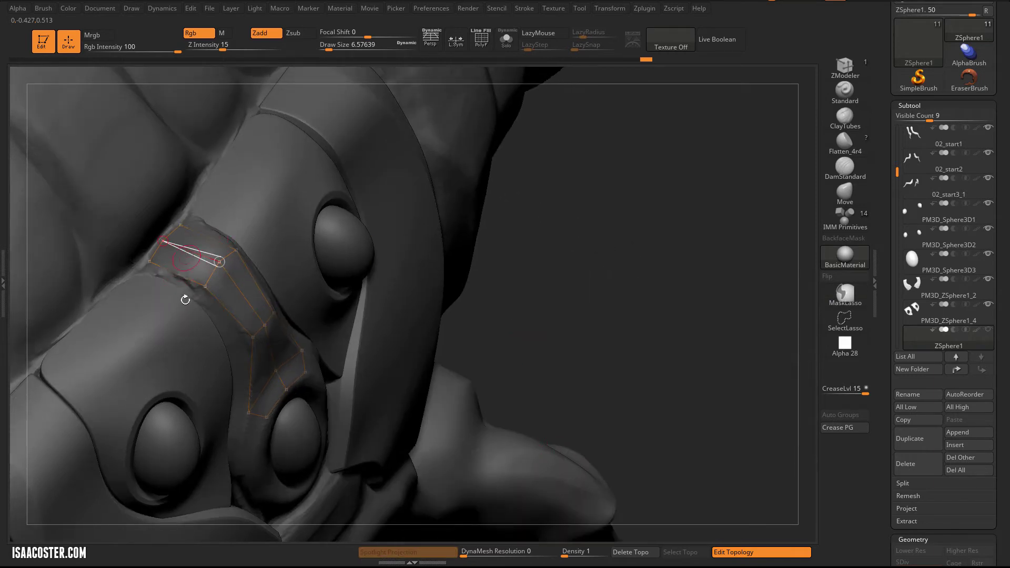
pyautogui.moveTo(575, 337); pyautogui.dragTo(198, 204)
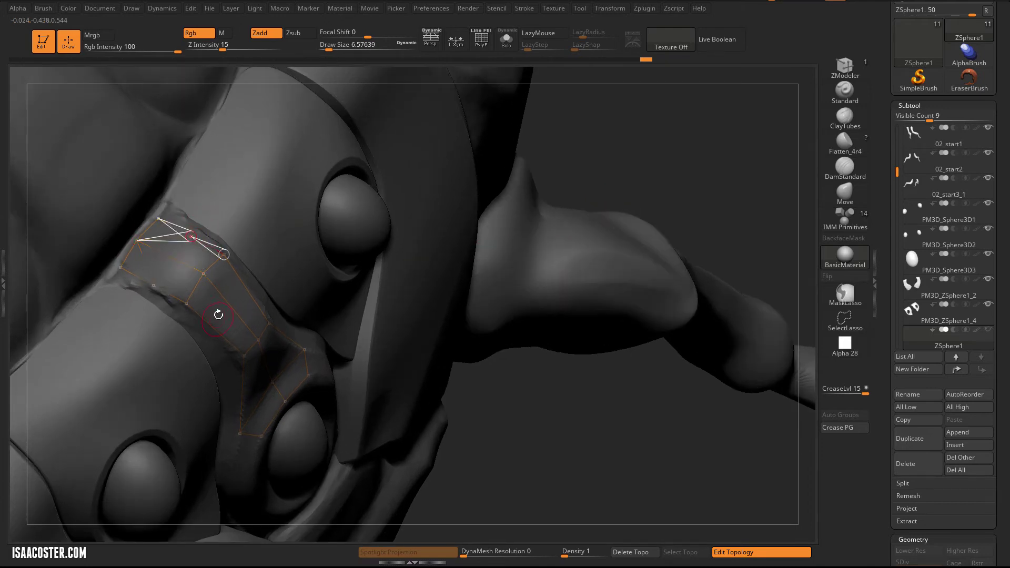
pyautogui.moveTo(532, 431); pyautogui.dragTo(450, 340)
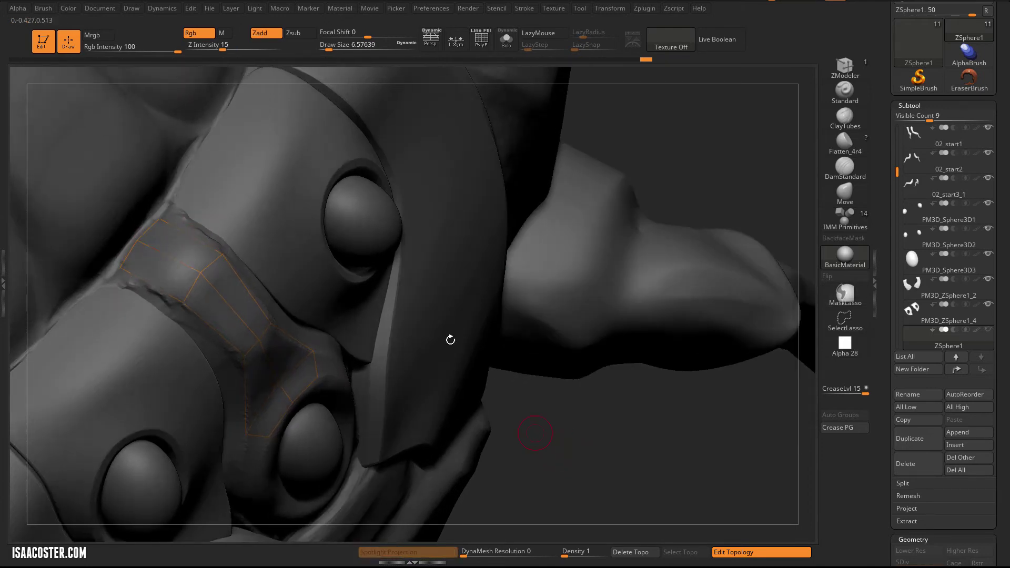
pyautogui.click(192, 239)
pyautogui.click(184, 265)
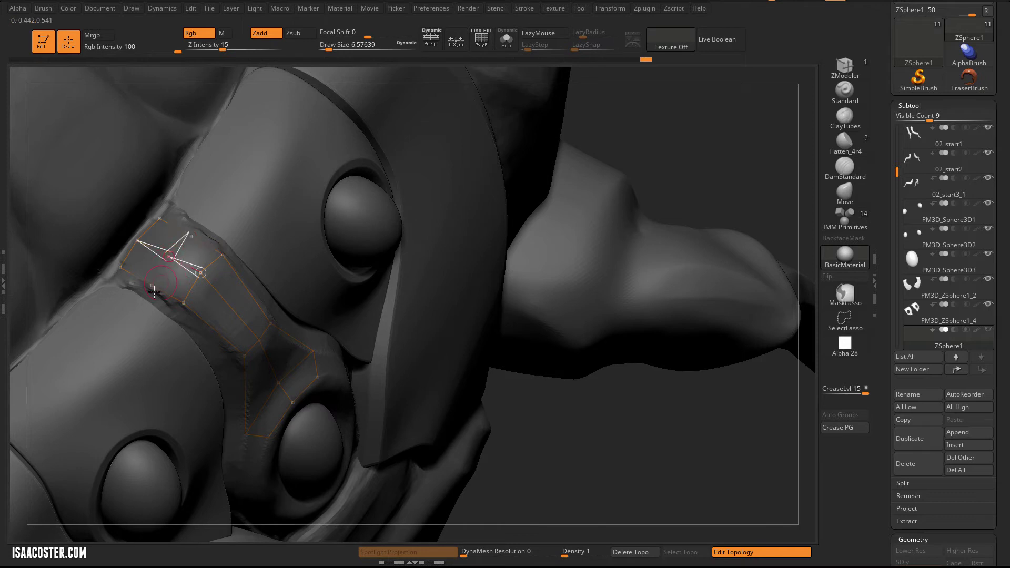
# Isolate the topology to undo the misplaced points, then insert a crosswise edge through the strip's upper section and show all subtools again.
pyautogui.click(506, 38)
pyautogui.moveTo(475, 171); pyautogui.dragTo(448, 242)
pyautogui.hotkey('ctrl', 'z')
pyautogui.hotkey('ctrl', 'z')
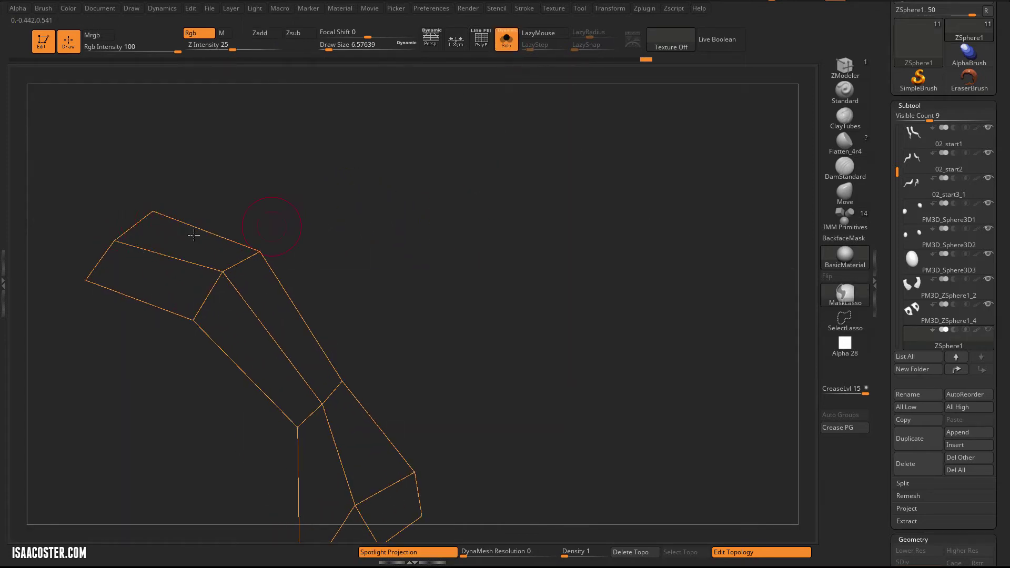
pyautogui.moveTo(324, 192); pyautogui.dragTo(312, 214)
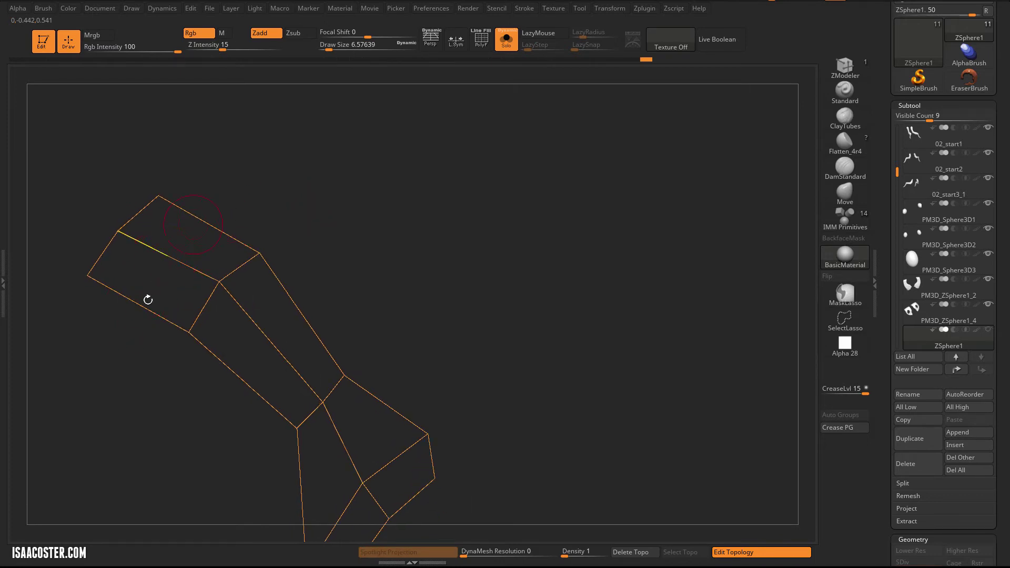
pyautogui.click(169, 257)
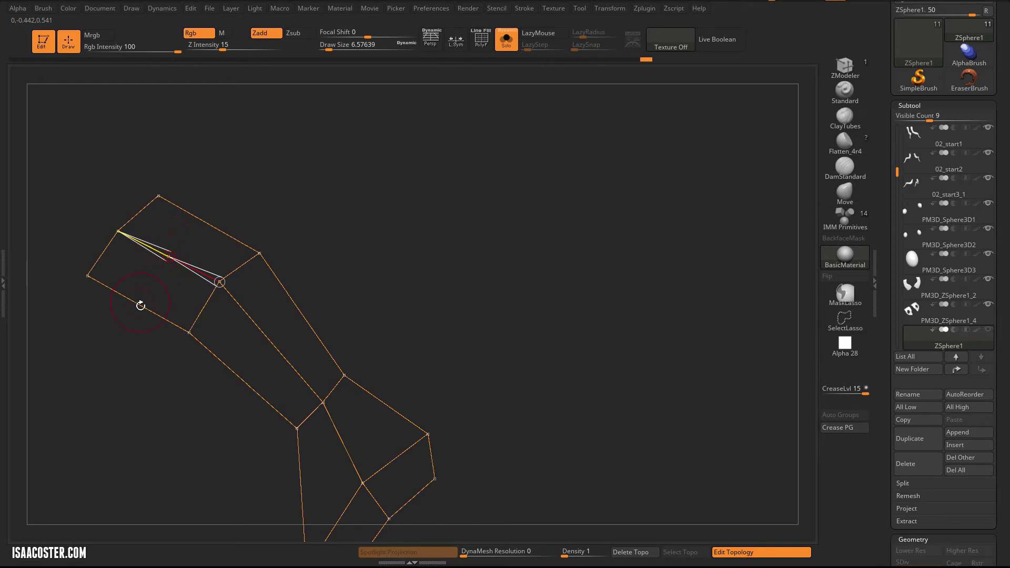
pyautogui.click(140, 305)
pyautogui.moveTo(418, 251); pyautogui.dragTo(413, 203)
pyautogui.click(507, 42)
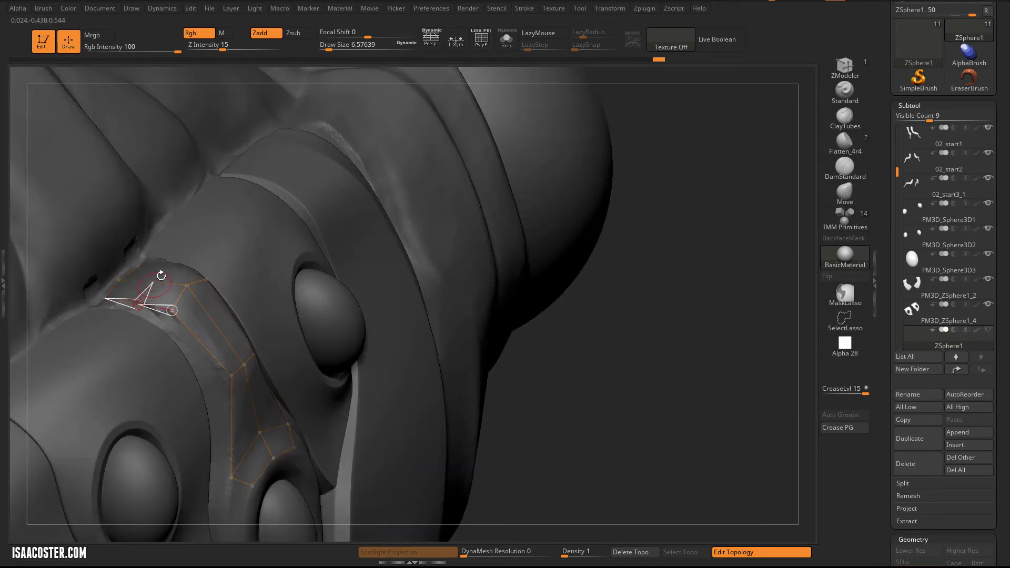
pyautogui.click(153, 283)
# Move the points of the new crosswise edge so the strip follows the ridge surface.
pyautogui.press('w')
pyautogui.keyDown('alt'); pyautogui.moveTo(578, 357); pyautogui.dragTo(527, 376); pyautogui.keyUp('alt')
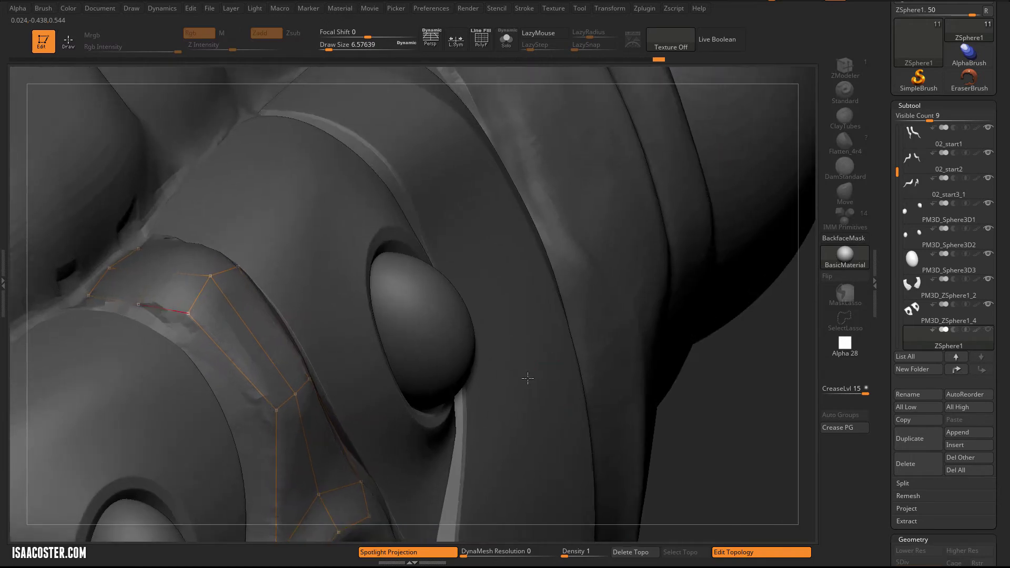
pyautogui.moveTo(680, 421); pyautogui.dragTo(253, 278)
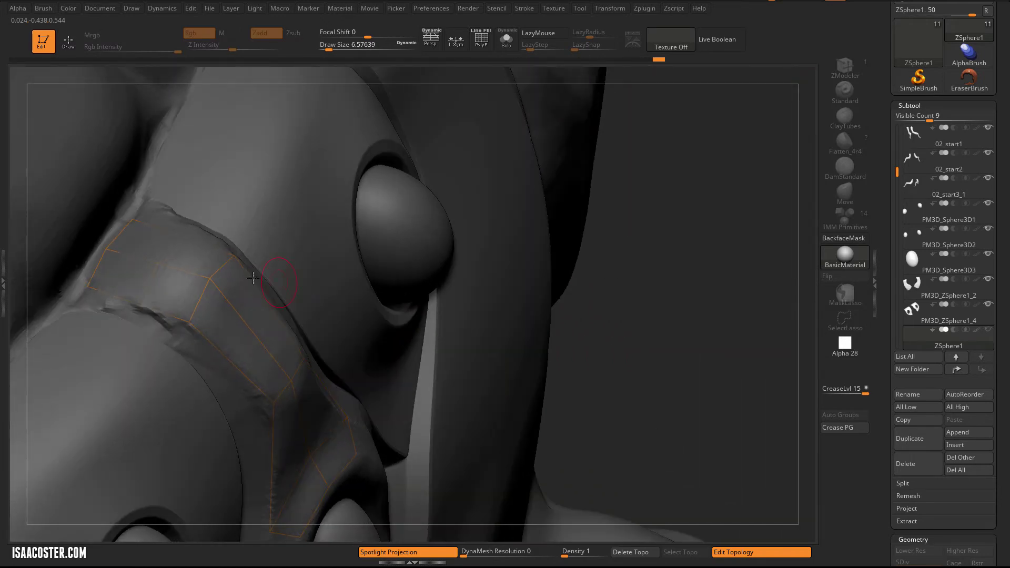
pyautogui.moveTo(159, 259); pyautogui.dragTo(157, 257)
pyautogui.moveTo(652, 368)
pyautogui.mouseDown()
pyautogui.moveTo(665, 300)
pyautogui.moveTo(647, 298)
pyautogui.mouseUp()
pyautogui.moveTo(241, 210)
pyautogui.mouseDown()
pyautogui.moveTo(223, 204)
pyautogui.moveTo(245, 216)
pyautogui.moveTo(150, 244)
pyautogui.mouseUp()
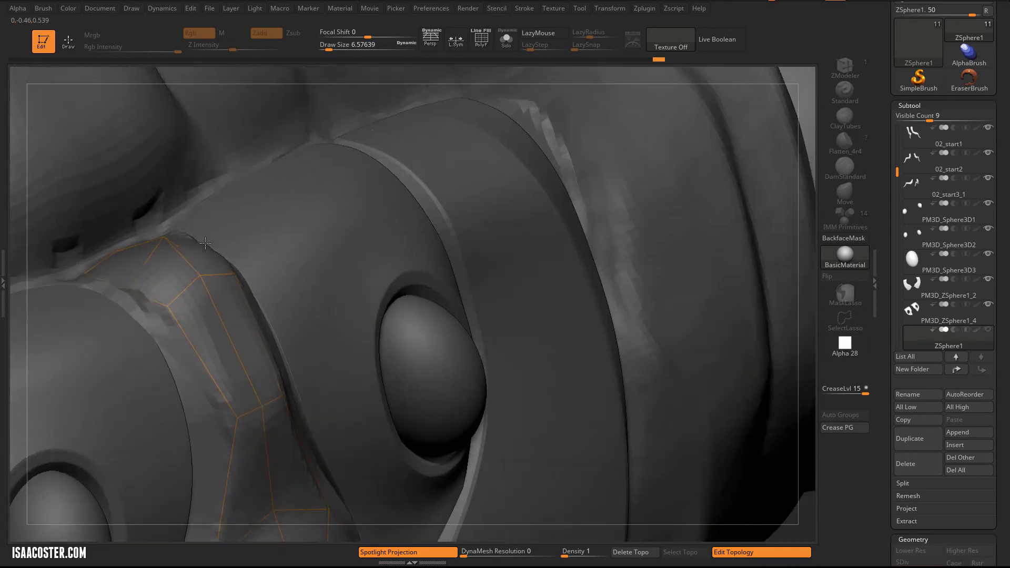
# Reposition the center point of the crosswise edge back toward the ridge's upper end, fitting it to the surface.
pyautogui.click(164, 240)
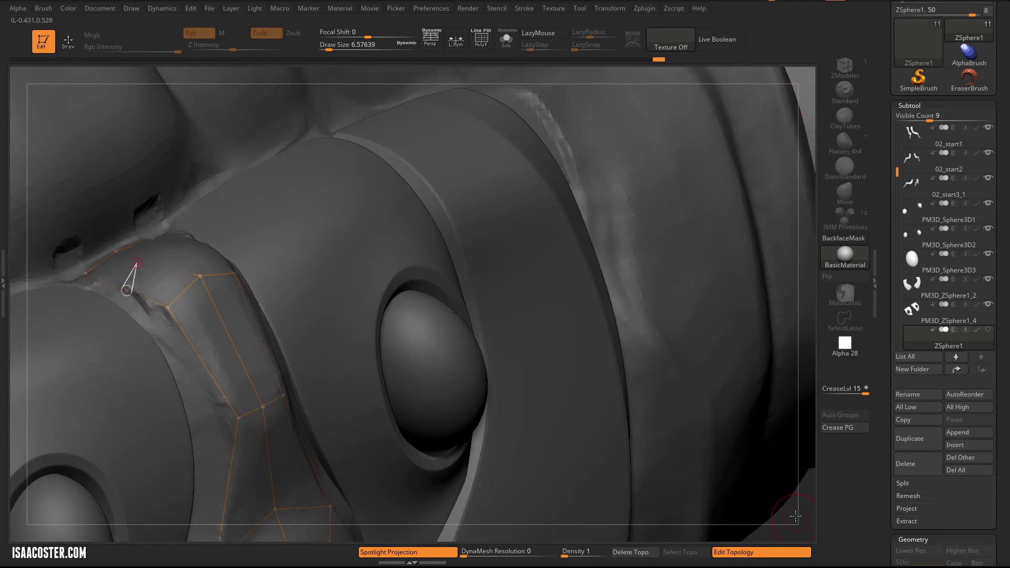
pyautogui.moveTo(792, 507)
pyautogui.mouseDown()
pyautogui.moveTo(798, 488)
pyautogui.moveTo(778, 499)
pyautogui.mouseUp()
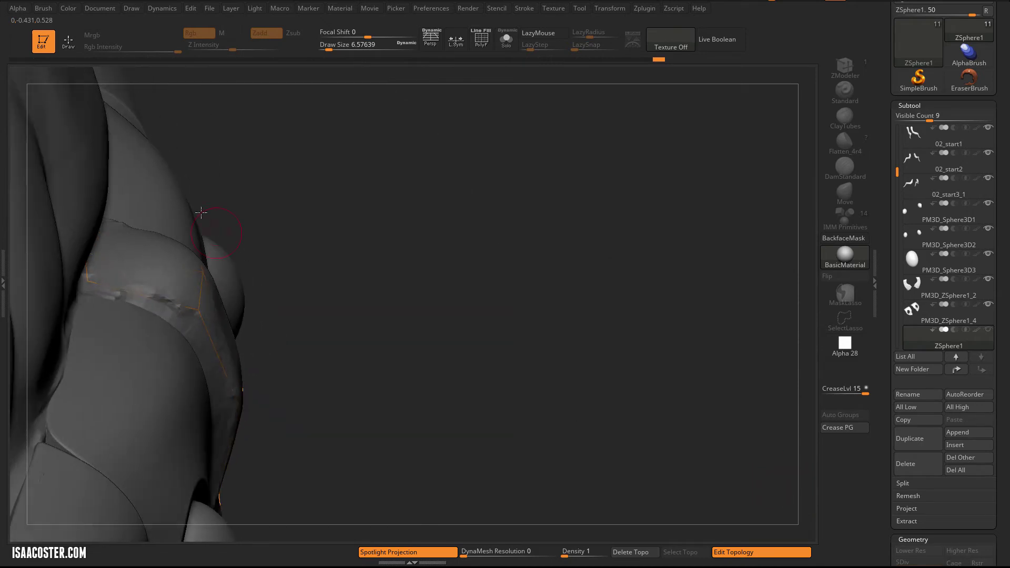
pyautogui.moveTo(111, 261)
pyautogui.mouseDown(button='right')
pyautogui.moveTo(153, 260)
pyautogui.moveTo(114, 258)
pyautogui.moveTo(125, 263)
pyautogui.moveTo(114, 268)
pyautogui.mouseUp(button='right')
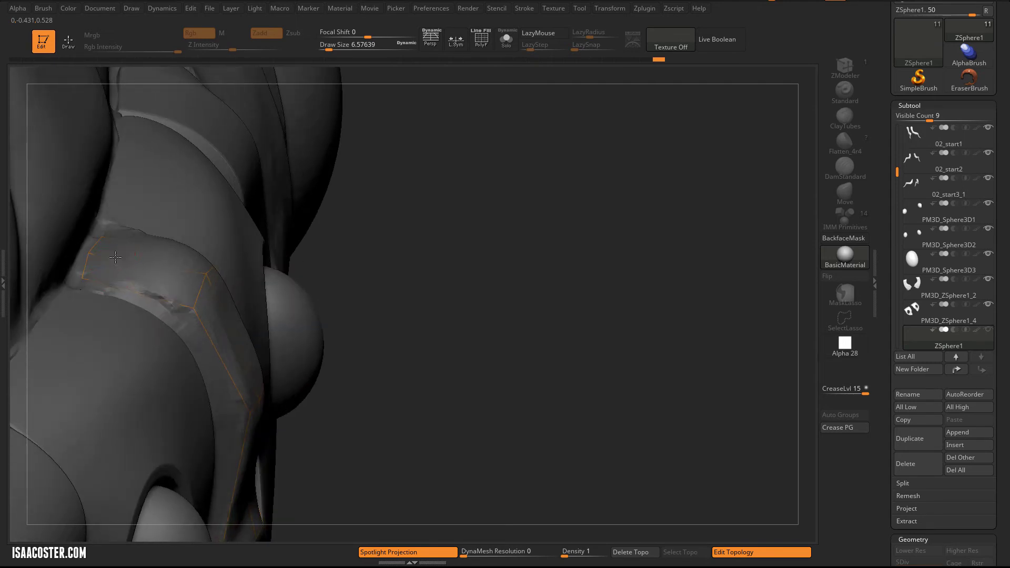
pyautogui.click(112, 258)
pyautogui.moveTo(430, 326); pyautogui.dragTo(420, 382)
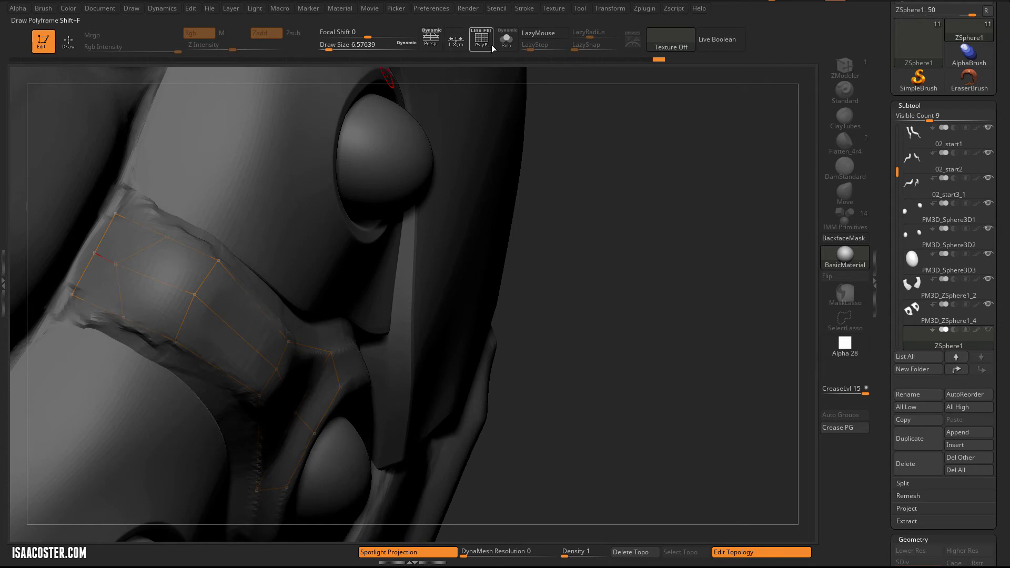
# Isolate the topology to delete the misplaced center and side points of the strip's upper crosswise edge, then show all subtools again.
pyautogui.click(506, 39)
pyautogui.press('q')
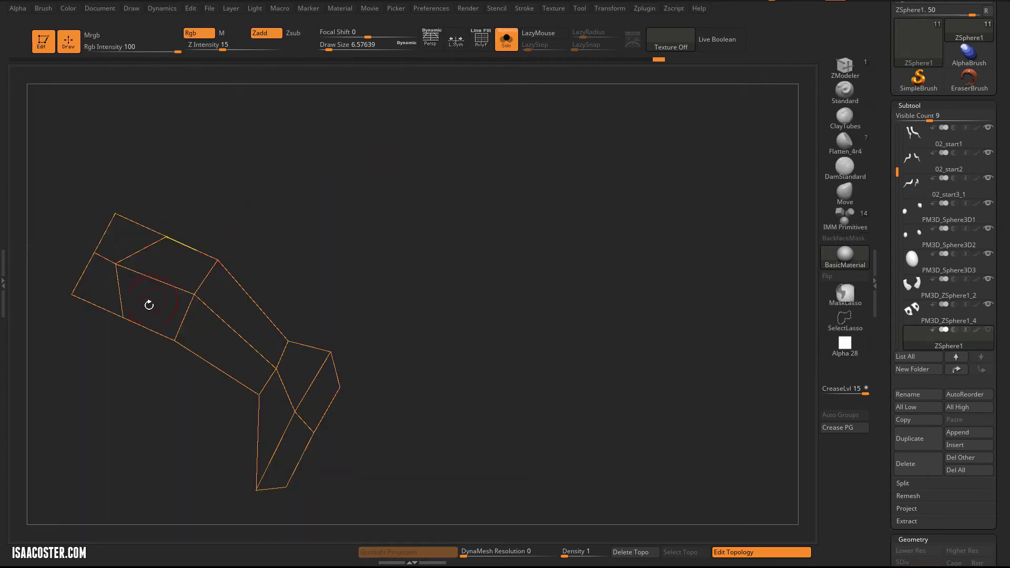
pyautogui.keyDown('alt'); pyautogui.click(116, 263); pyautogui.keyUp('alt')
pyautogui.keyDown('alt'); pyautogui.click(167, 237); pyautogui.keyUp('alt')
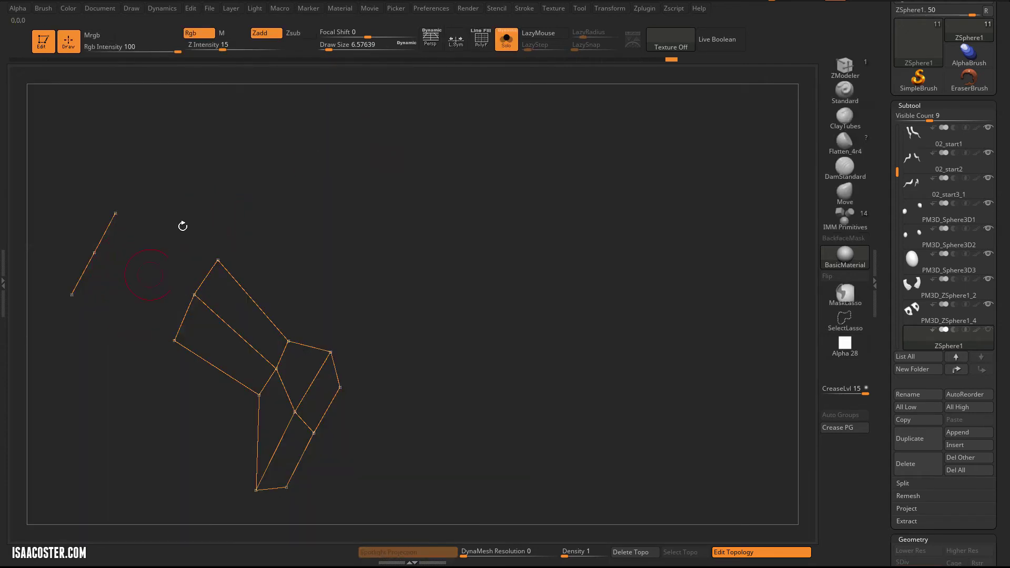
pyautogui.click(500, 43)
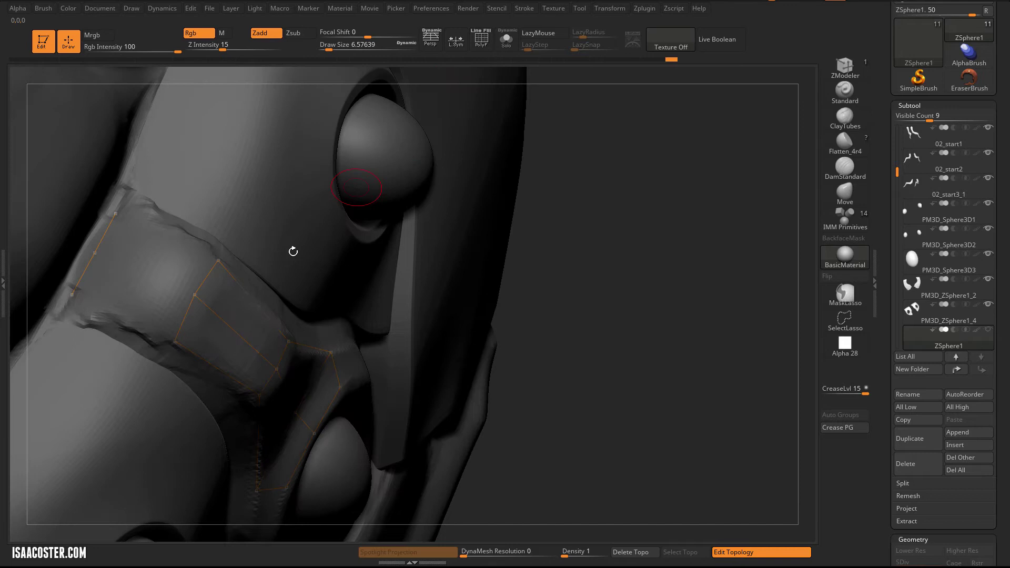
# Rebuild the strip's upper section with a center edge, a new crosswise edge and side edges joining the ridge end to the existing faces.
pyautogui.click(195, 294)
pyautogui.click(95, 254)
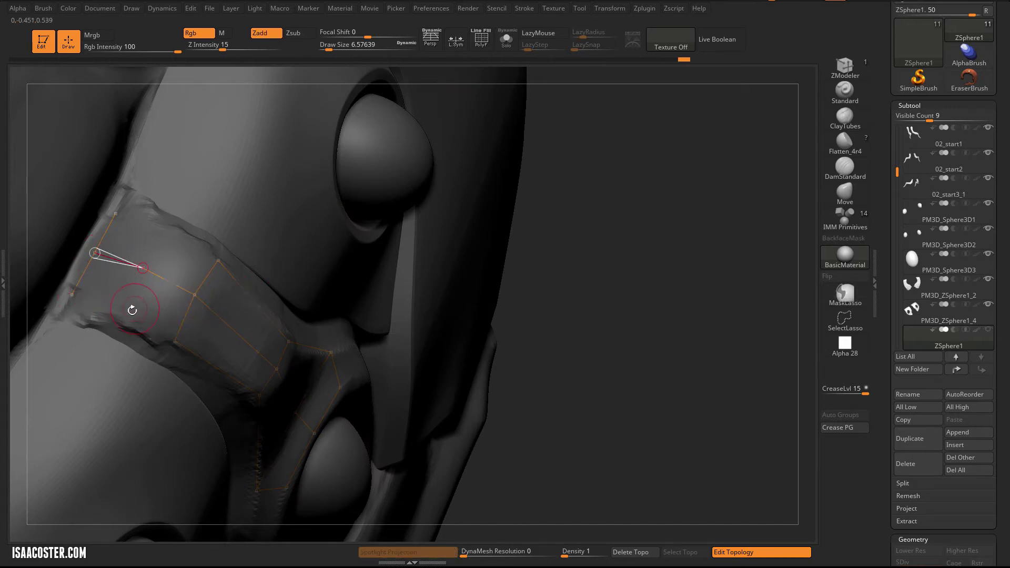
pyautogui.click(143, 267)
pyautogui.click(74, 293)
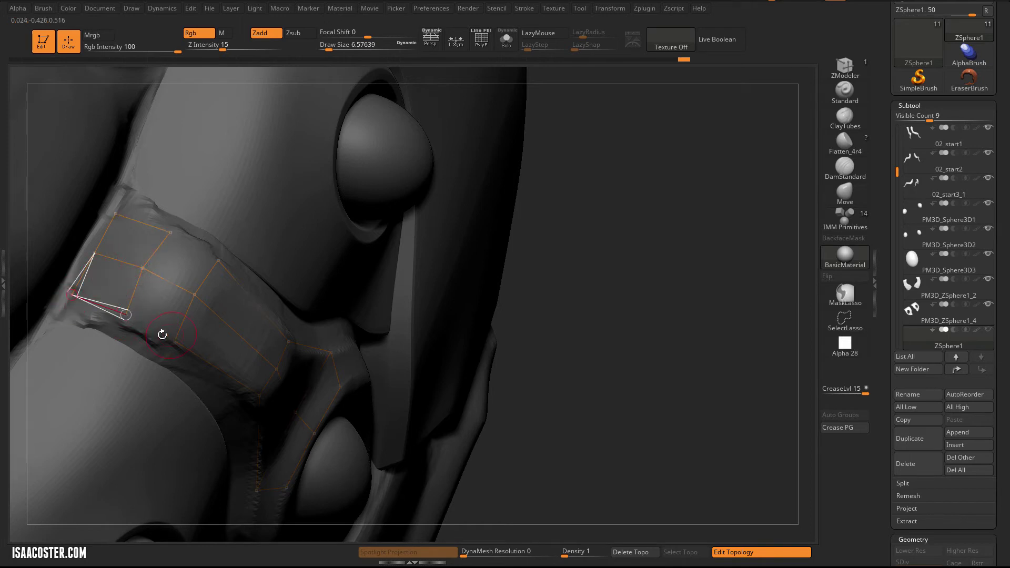
pyautogui.keyDown('ctrl'); pyautogui.click(127, 315); pyautogui.keyUp('ctrl')
pyautogui.click(176, 340)
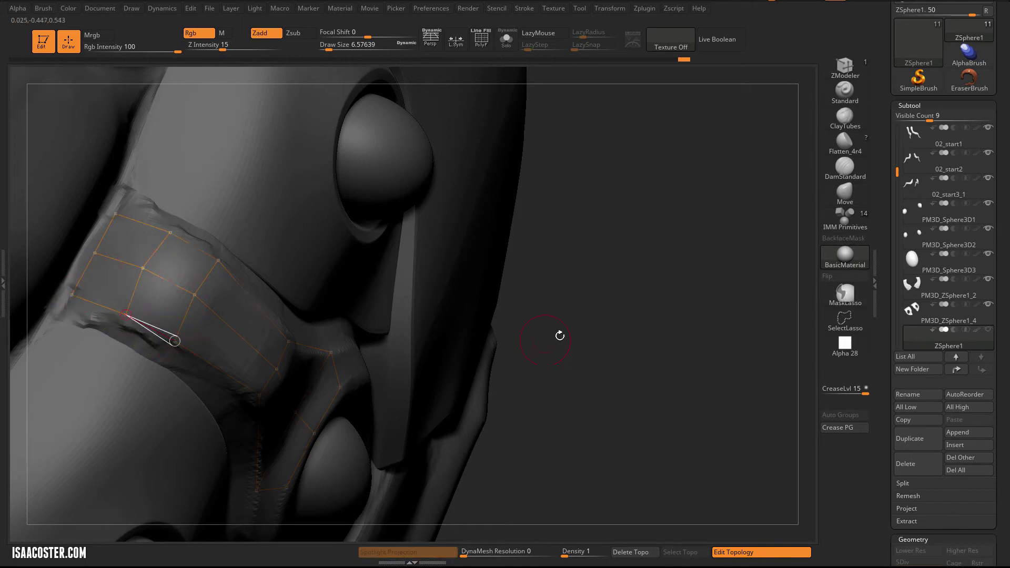
# Reposition the center point where the rebuilt upper section meets the older faces so it follows the ridge surface.
pyautogui.moveTo(559, 335); pyautogui.dragTo(307, 308)
pyautogui.hotkey('shift', 'z')
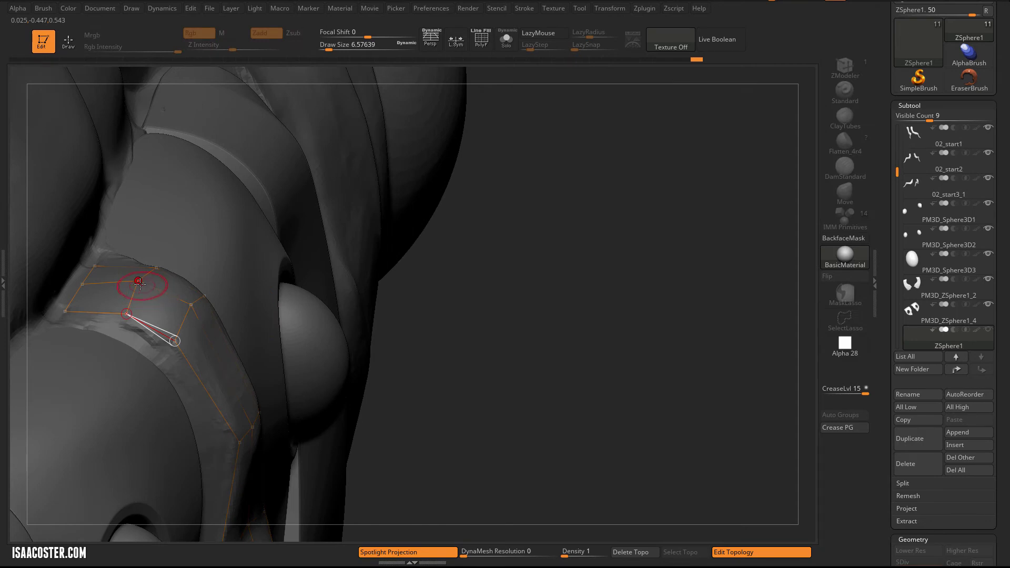
pyautogui.keyDown('ctrl'); pyautogui.click(139, 283); pyautogui.keyUp('ctrl')
pyautogui.click(191, 304)
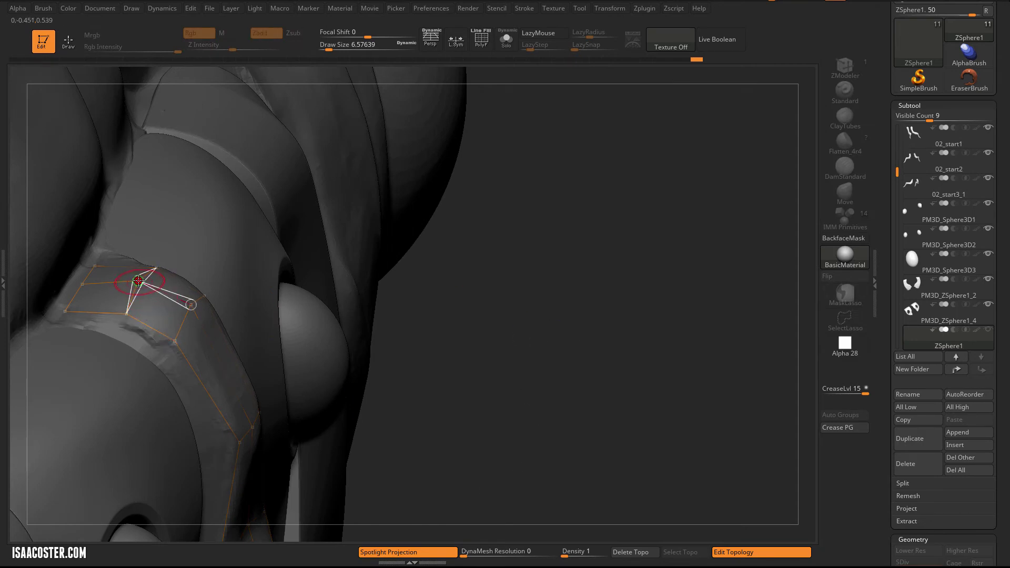
pyautogui.moveTo(386, 321); pyautogui.dragTo(388, 368)
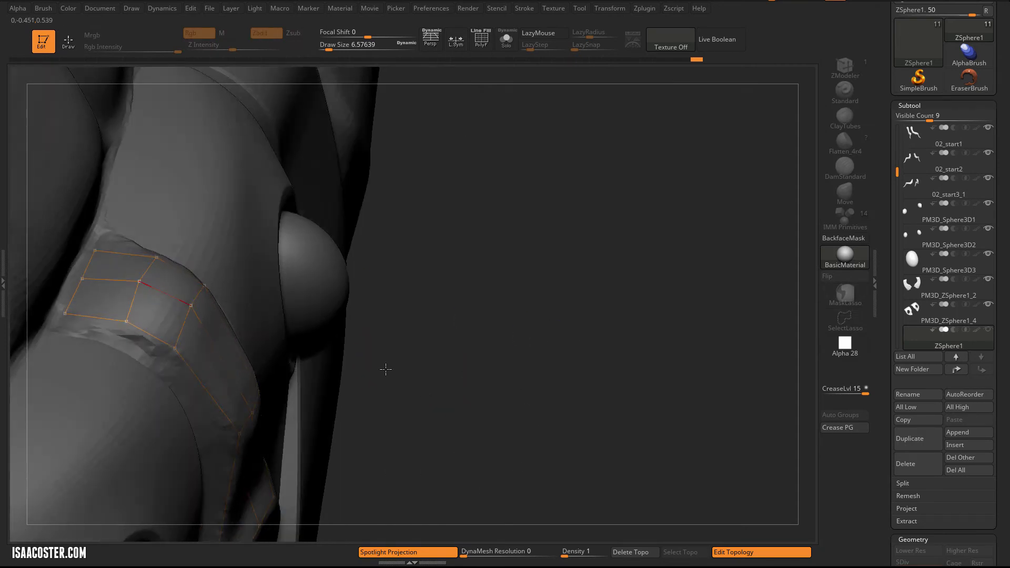
pyautogui.moveTo(189, 303); pyautogui.dragTo(192, 313)
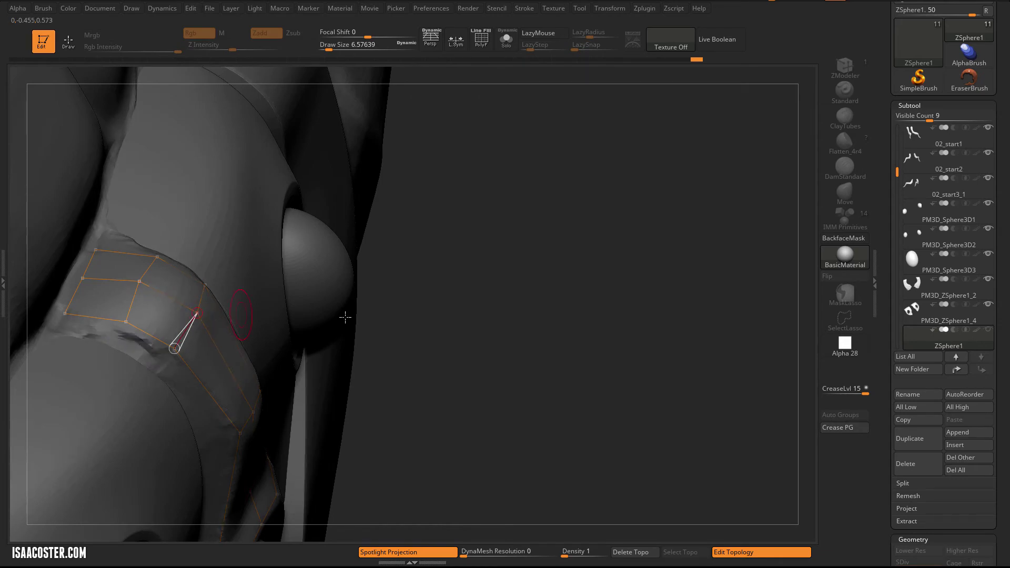
# Draw an edge loop from the strip's lower end around the rim of the central eye, closing it beneath the eye.
pyautogui.moveTo(497, 338); pyautogui.dragTo(466, 388)
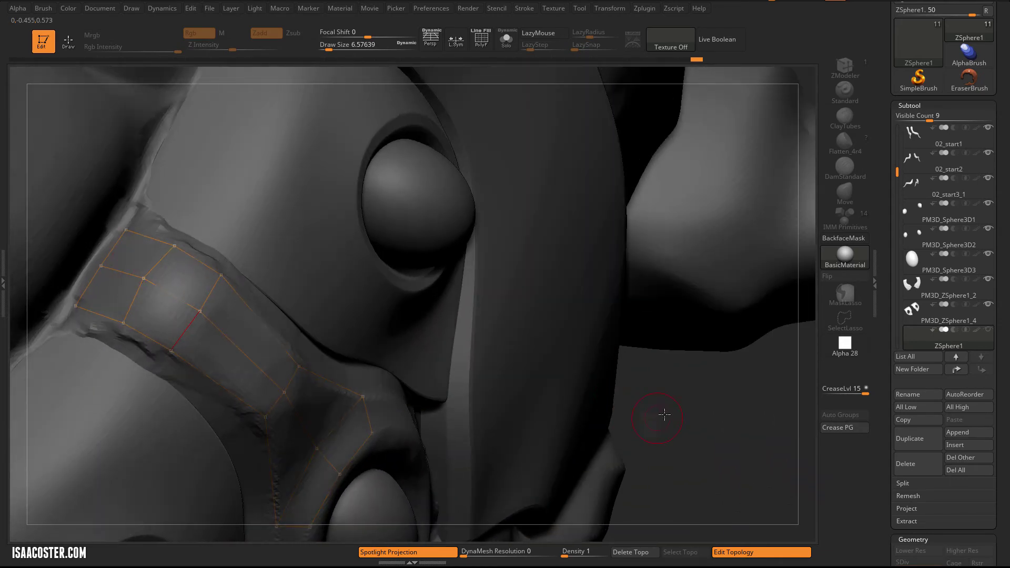
pyautogui.moveTo(664, 414); pyautogui.dragTo(540, 422)
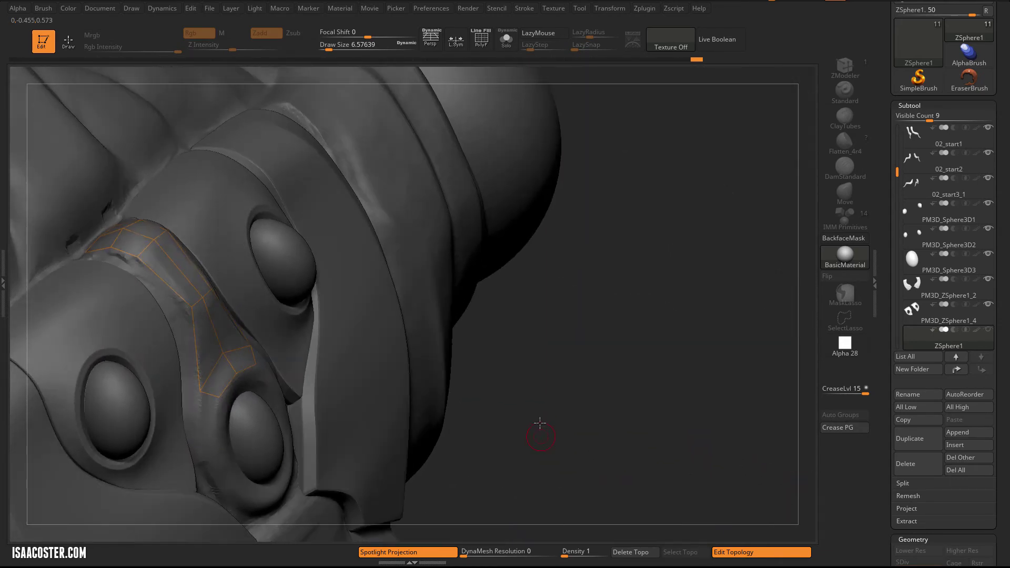
pyautogui.press('q')
pyautogui.moveTo(600, 368)
pyautogui.mouseDown()
pyautogui.moveTo(568, 329)
pyautogui.moveTo(226, 338)
pyautogui.mouseUp()
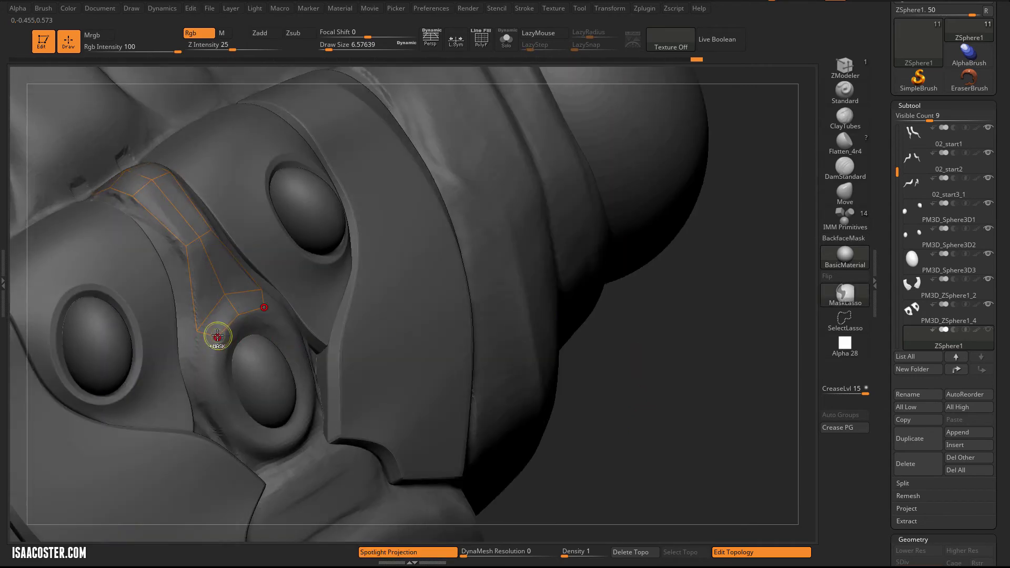
pyautogui.click(217, 335)
pyautogui.click(214, 387)
pyautogui.moveTo(676, 424); pyautogui.dragTo(377, 394)
pyautogui.click(240, 432)
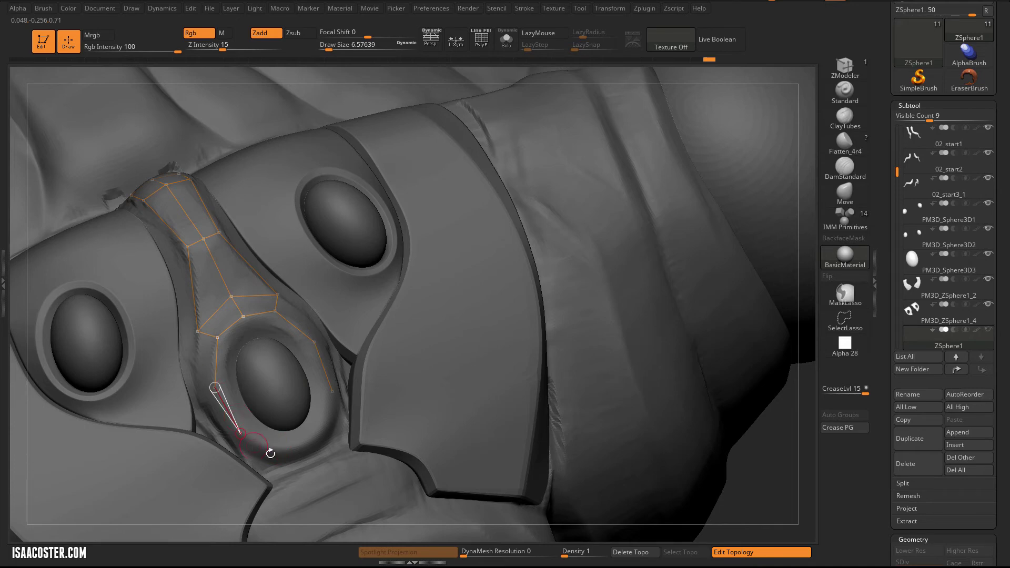
pyautogui.click(277, 448)
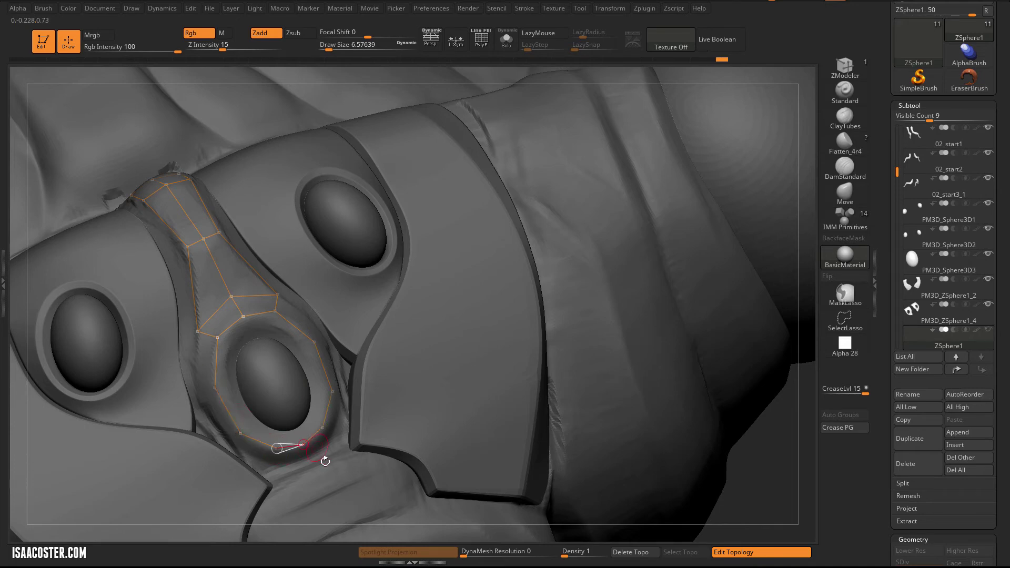
# Add an outer row of faces along the lower rim of the central eye loop, connecting each outer point to the loop.
pyautogui.moveTo(778, 465); pyautogui.dragTo(754, 428)
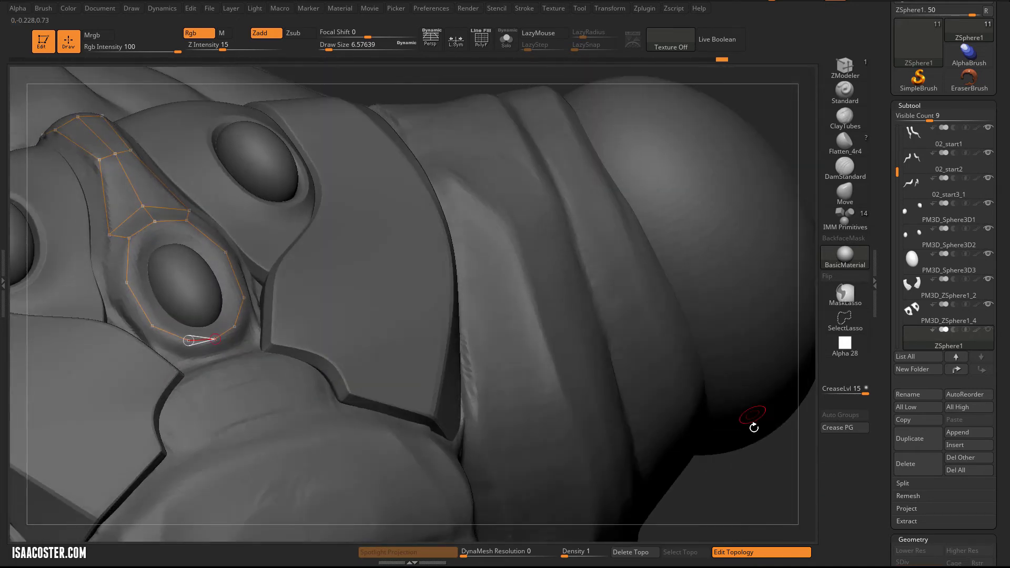
pyautogui.moveTo(782, 119); pyautogui.dragTo(294, 372)
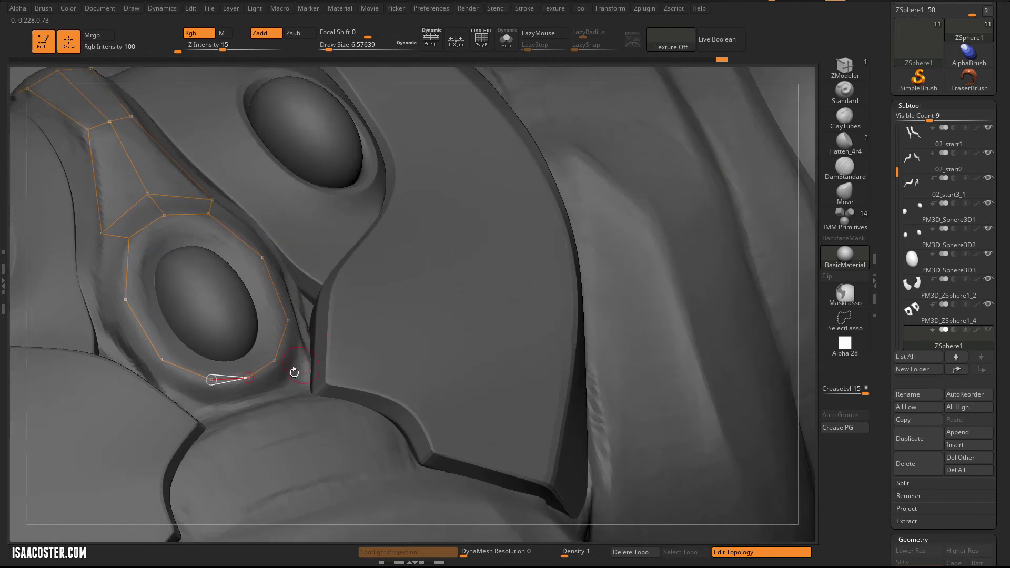
pyautogui.click(252, 396)
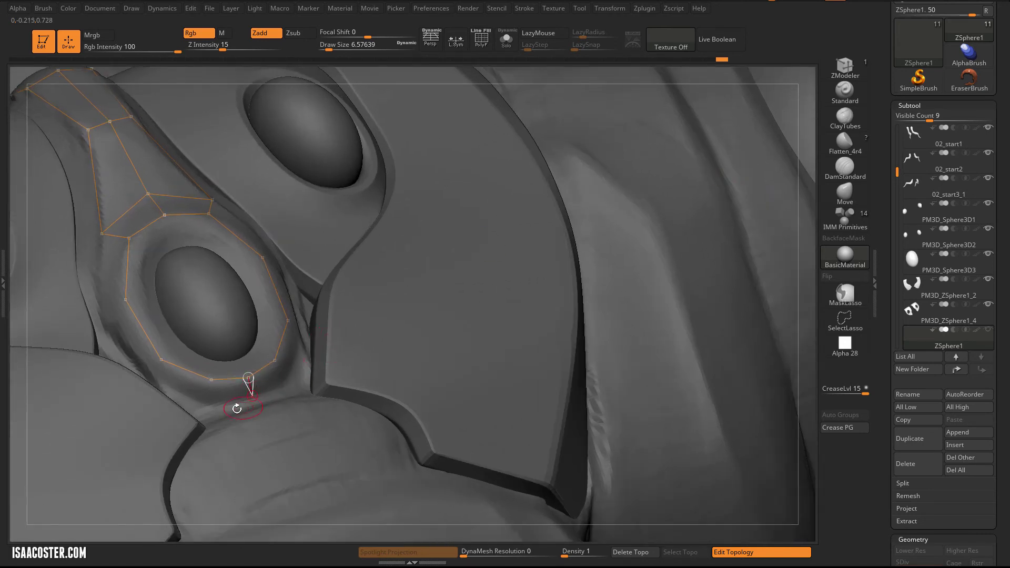
pyautogui.click(206, 404)
pyautogui.click(211, 379)
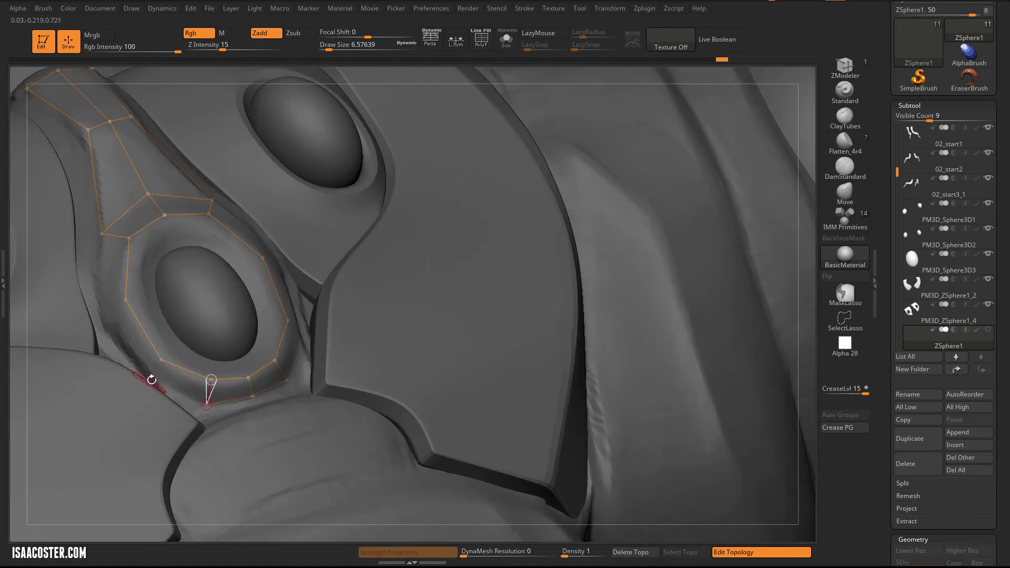
pyautogui.click(206, 405)
pyautogui.click(161, 360)
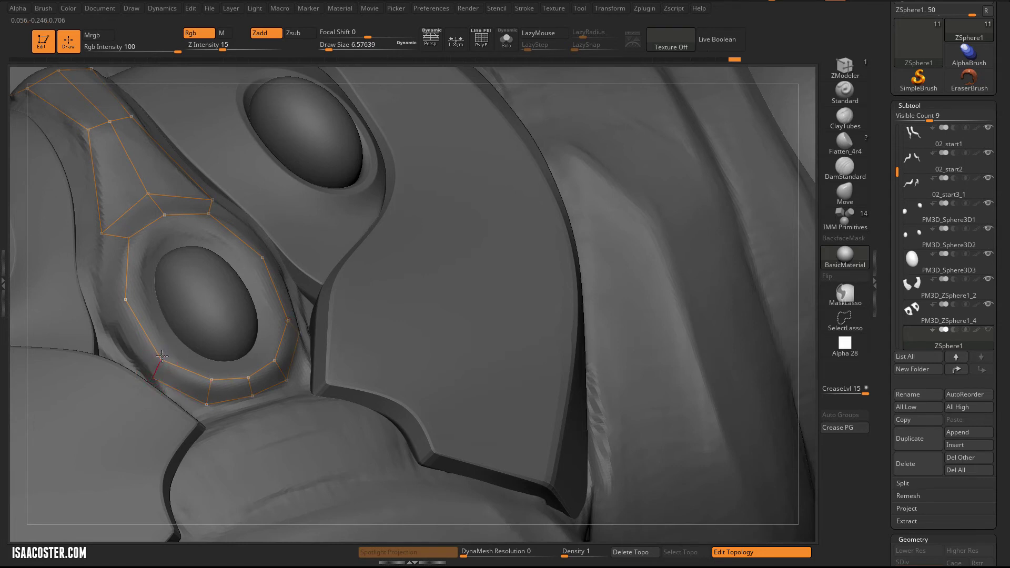
pyautogui.click(122, 340)
pyautogui.click(126, 300)
pyautogui.hotkey('ctrl', 'z')
pyautogui.hotkey('ctrl', 'z')
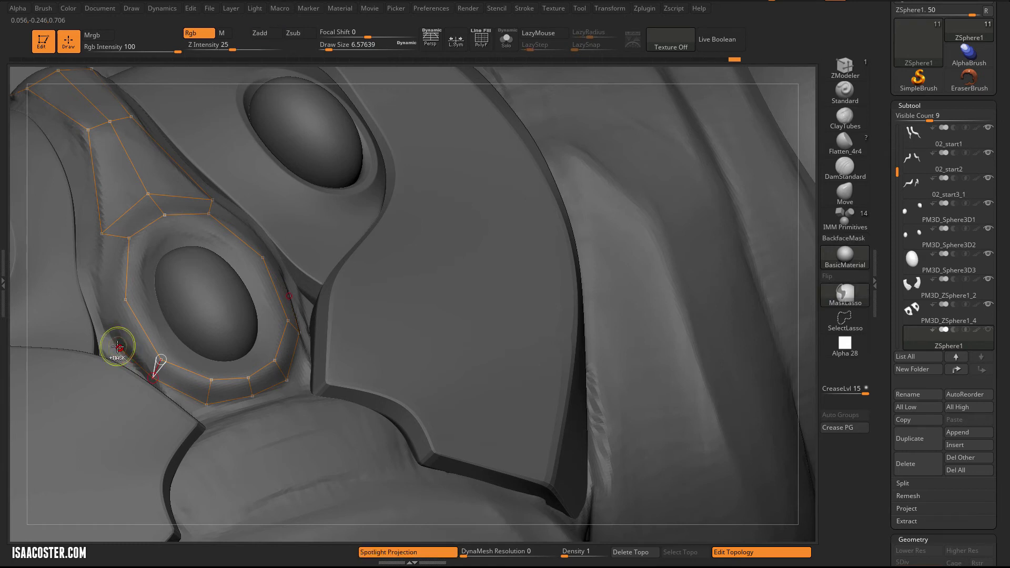
# Insert an extra point on the side of the eye loop, connect it to the outer row and adjust its position.
pyautogui.hotkey('ctrl', 'shift', 'z')
pyautogui.click(142, 331)
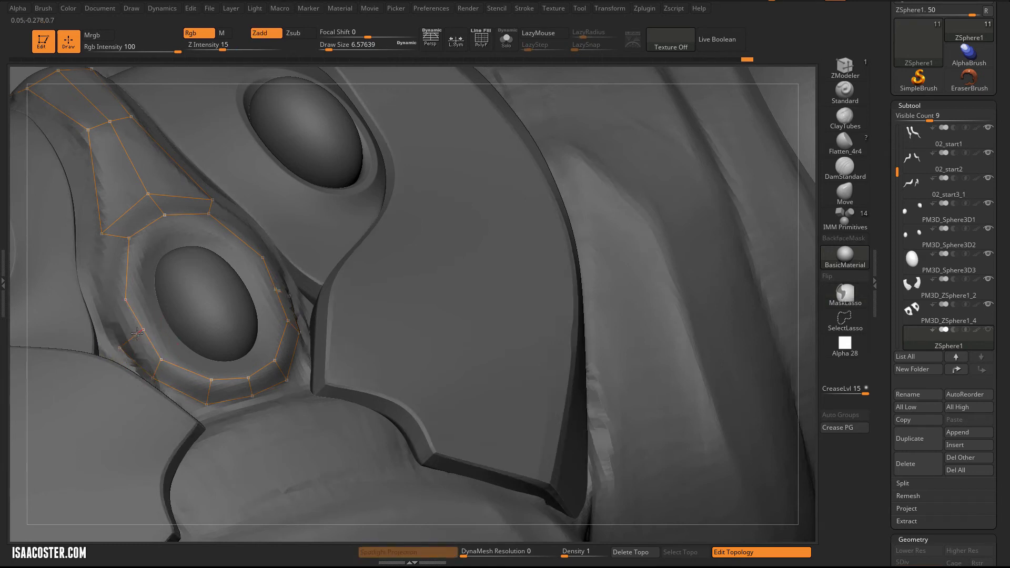
pyautogui.keyDown('ctrl'); pyautogui.click(119, 348); pyautogui.keyUp('ctrl')
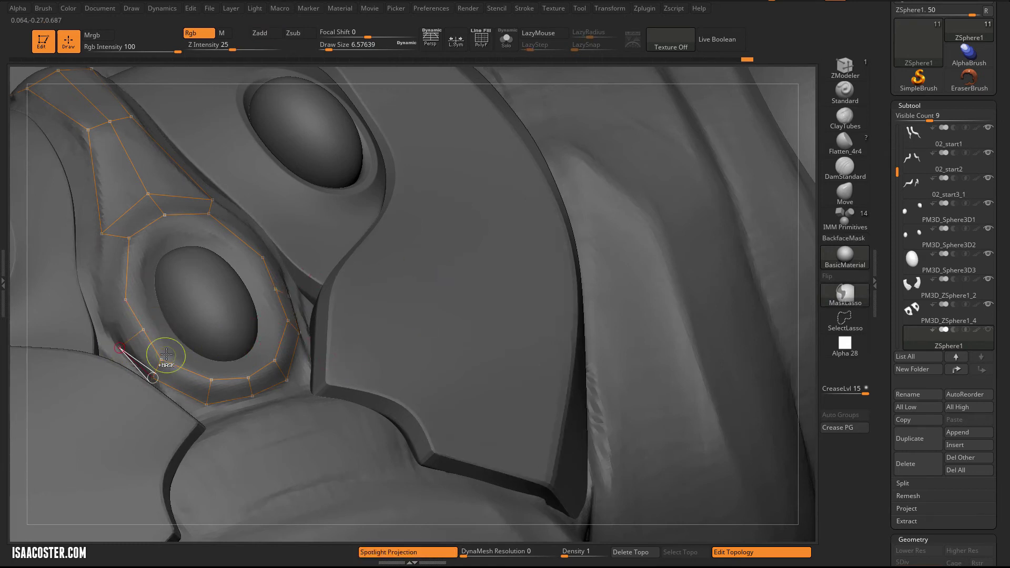
pyautogui.press('w')
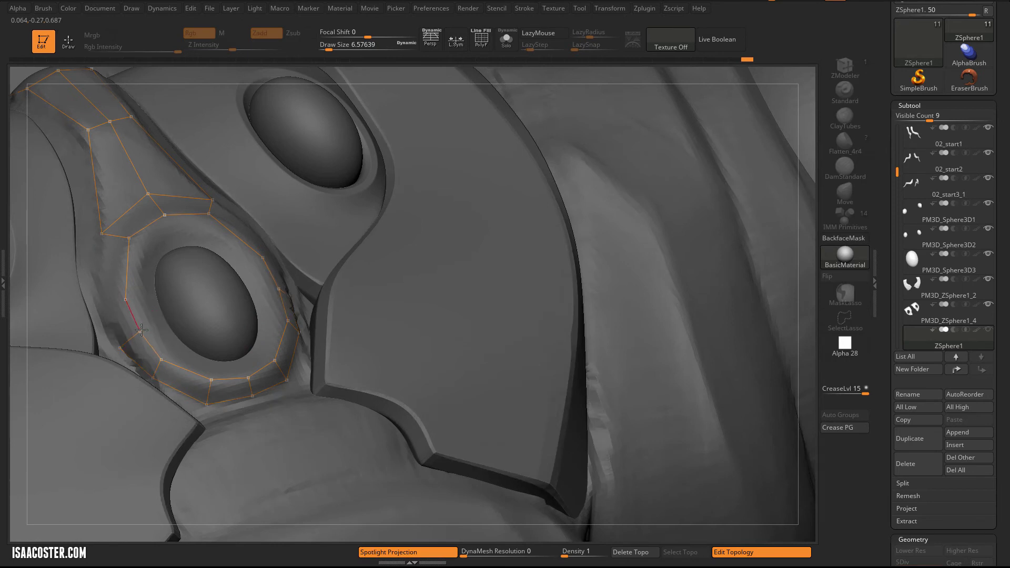
pyautogui.press('q')
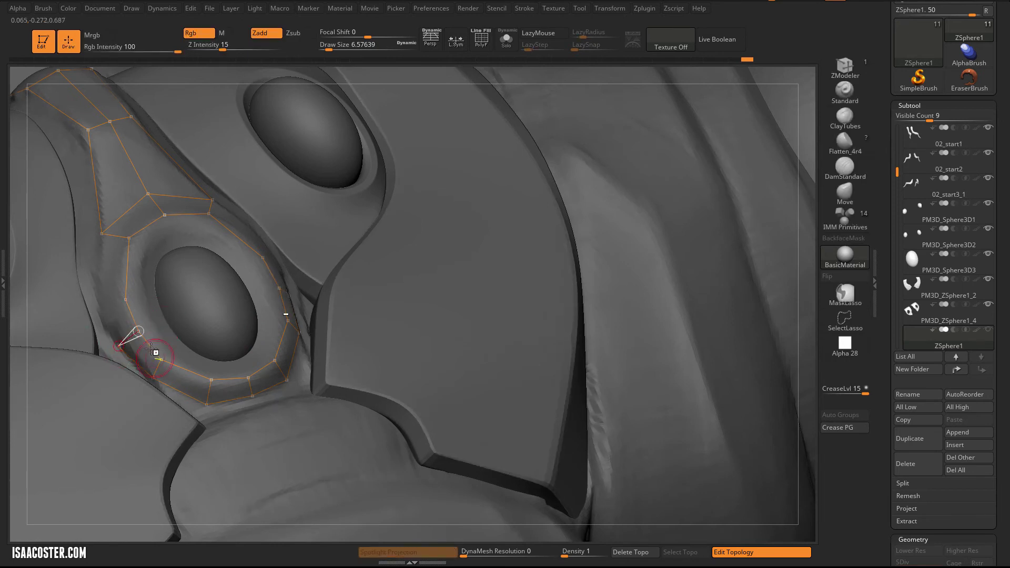
# Continue the outer row of faces up the side of the eye to the strip's corner, closing the ring.
pyautogui.keyDown('ctrl'); pyautogui.click(119, 346); pyautogui.keyUp('ctrl')
pyautogui.click(100, 303)
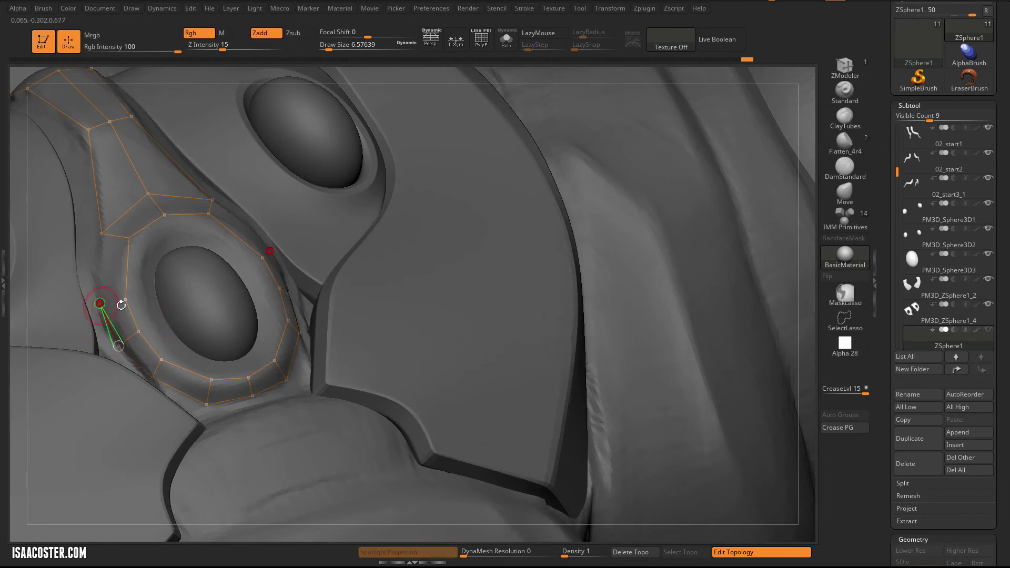
pyautogui.click(125, 301)
pyautogui.keyDown('ctrl'); pyautogui.click(99, 304); pyautogui.keyUp('ctrl')
pyautogui.click(101, 234)
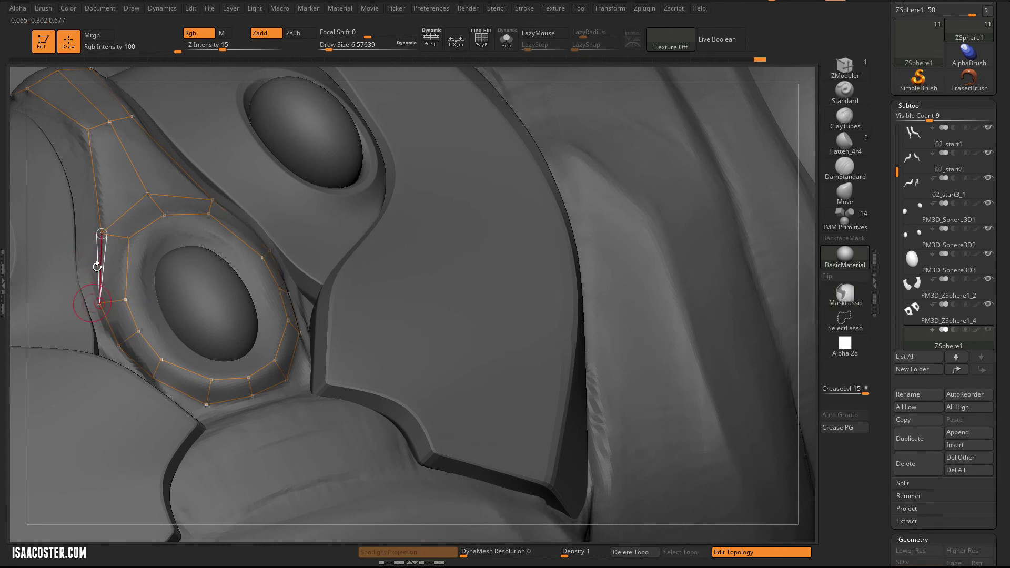
# Reposition the inner and outer corner points where the strip joins the eye ring to even out the faces.
pyautogui.press('w')
pyautogui.press('q')
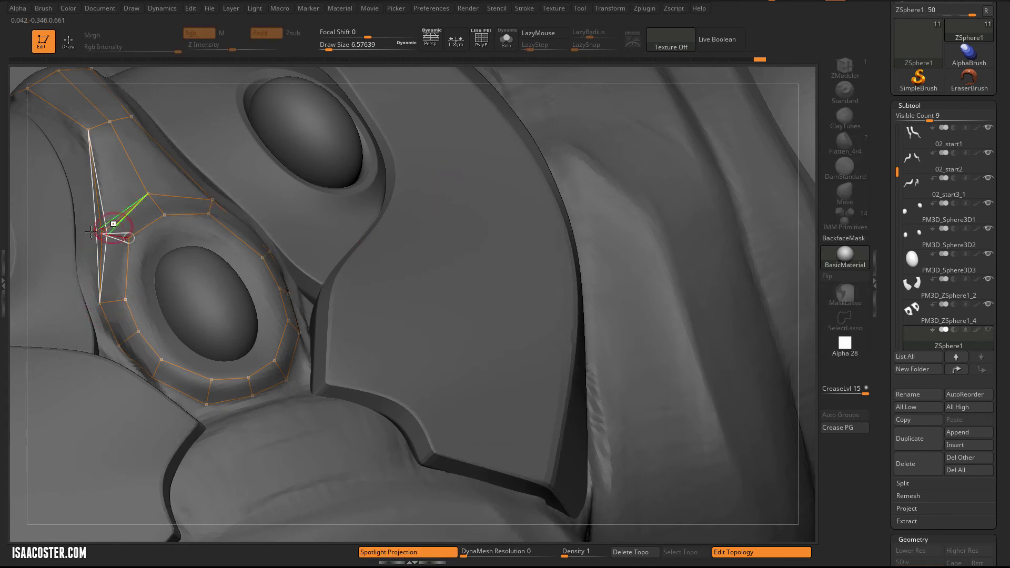
pyautogui.moveTo(102, 234)
pyautogui.mouseDown()
pyautogui.moveTo(98, 245)
pyautogui.moveTo(125, 251)
pyautogui.mouseUp()
pyautogui.click(98, 244)
pyautogui.press('w')
pyautogui.press('q')
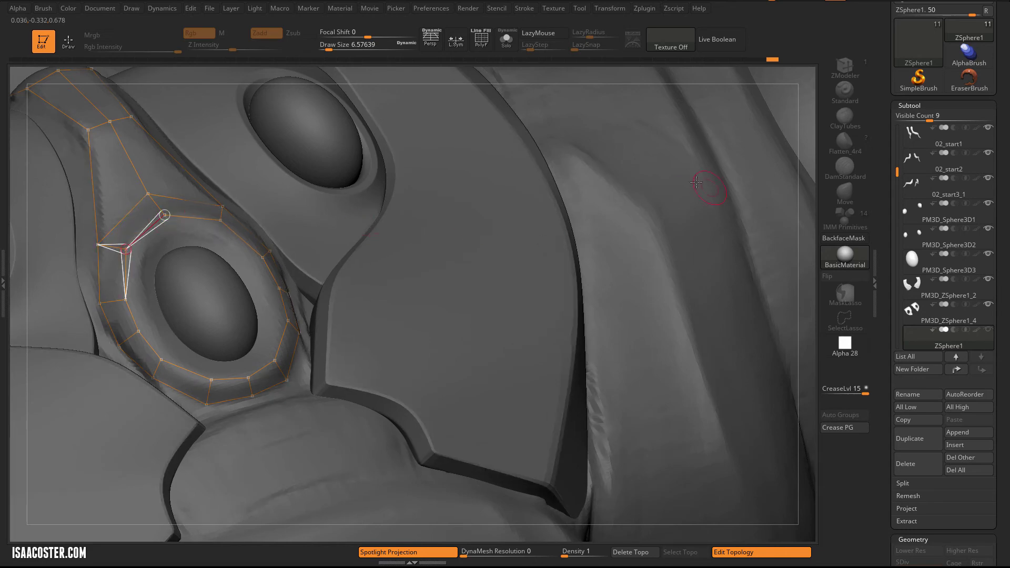
pyautogui.moveTo(798, 117); pyautogui.dragTo(816, 181)
pyautogui.moveTo(801, 187); pyautogui.dragTo(792, 188)
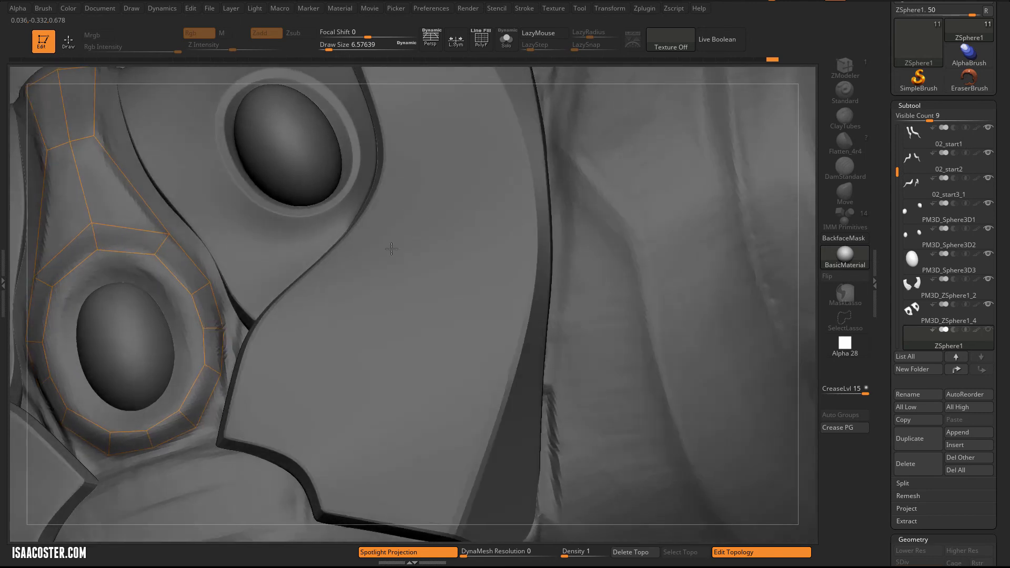
pyautogui.moveTo(190, 290); pyautogui.dragTo(163, 232)
# Turn off dynamic subdivision on the PM3D_ZSphere1_4 face plates and reselect the ZSphere1 topology subtool.
pyautogui.keyDown('alt'); pyautogui.click(274, 289); pyautogui.keyUp('alt')
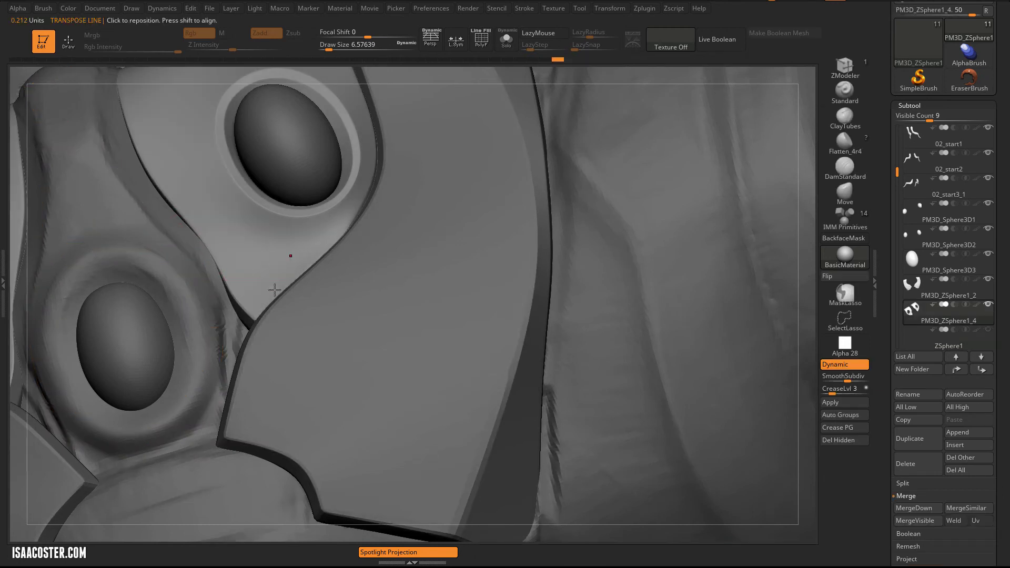
pyautogui.hotkey('shift', 'd')
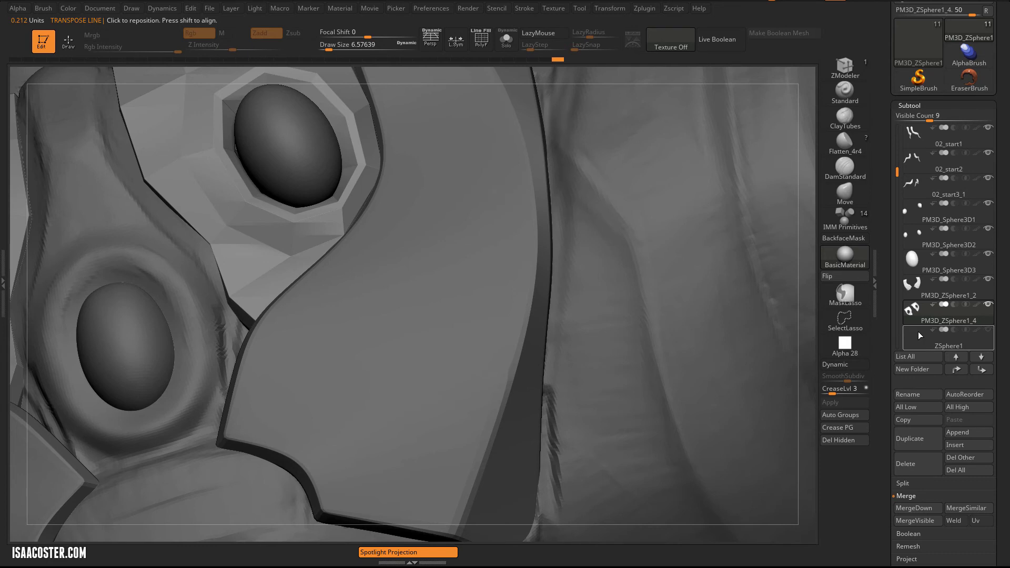
pyautogui.click(919, 335)
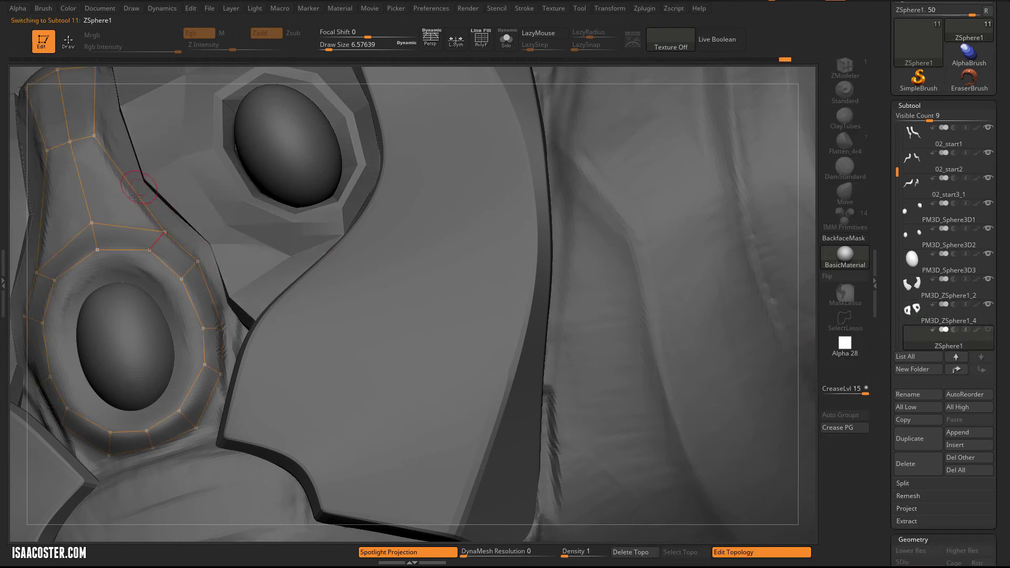
# Move the strip's outer and center junction points farther up the ridge above the eye, and fine-tune the adjacent outer ring point.
pyautogui.moveTo(165, 232); pyautogui.dragTo(137, 206)
pyautogui.moveTo(197, 263); pyautogui.dragTo(195, 260)
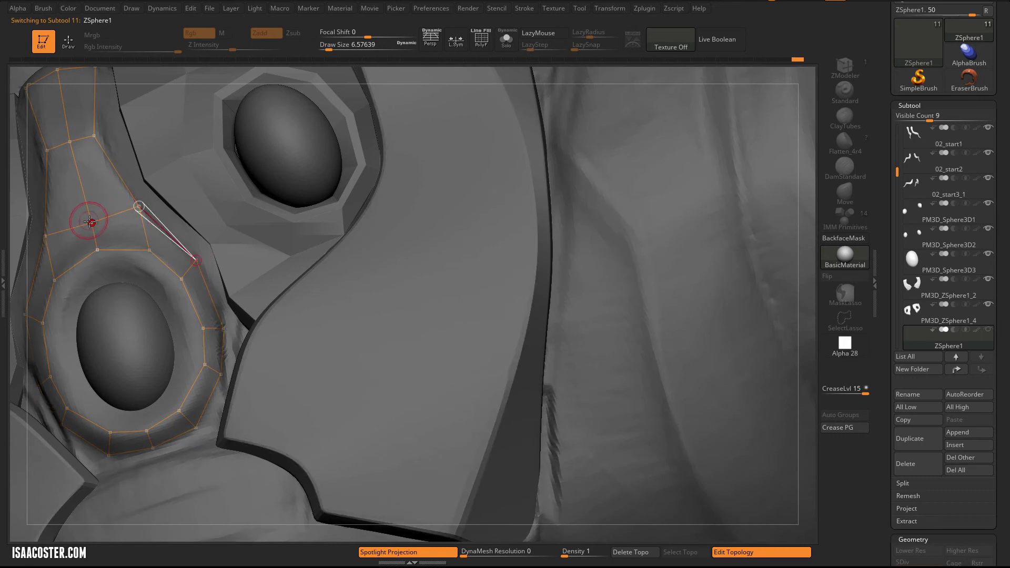
pyautogui.moveTo(91, 222); pyautogui.dragTo(88, 208)
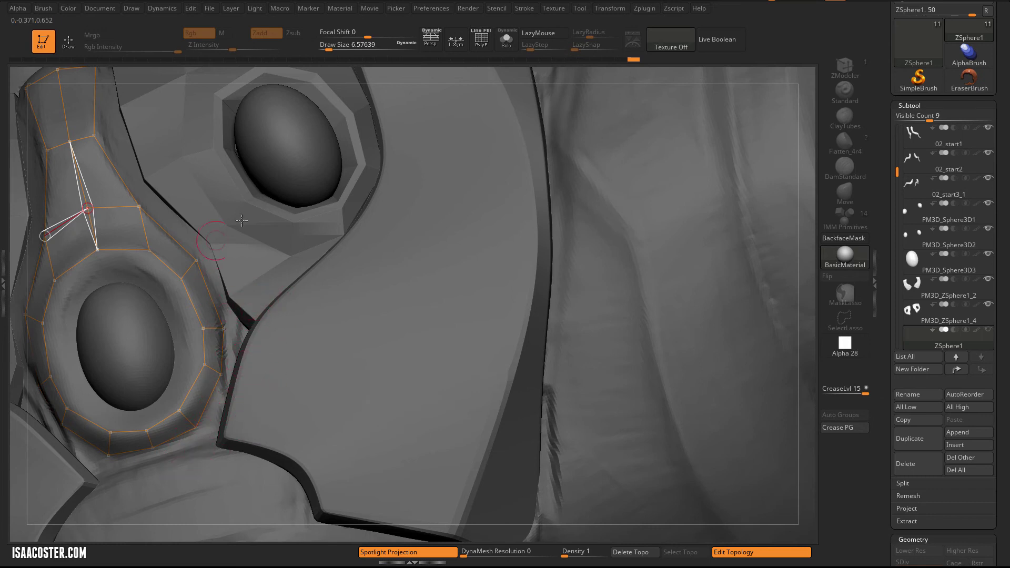
# Add an inner row of topology faces inside the eye ring, from the strip junction above the eye down along its side.
pyautogui.press('q')
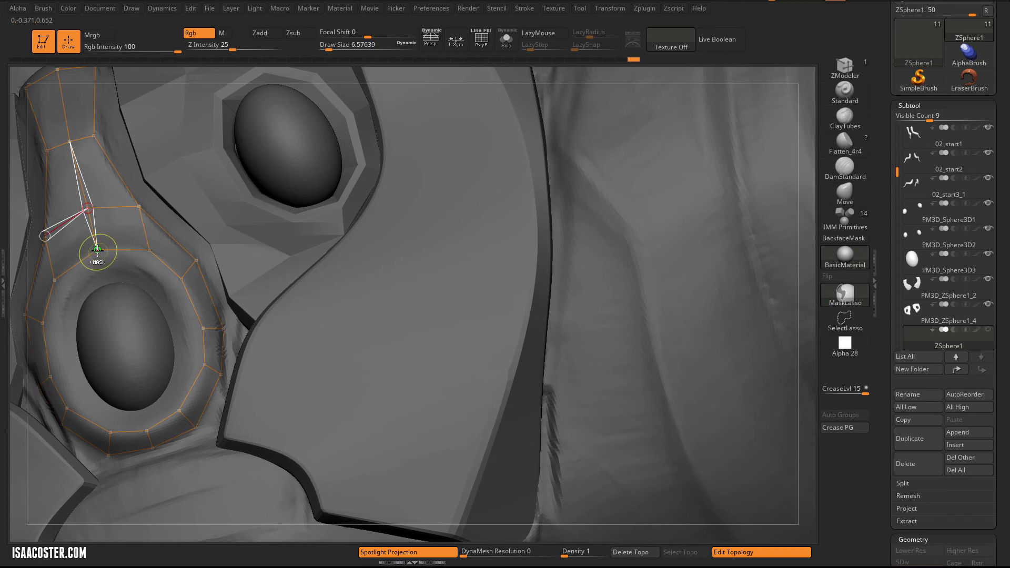
pyautogui.click(97, 252)
pyautogui.click(101, 265)
pyautogui.click(141, 268)
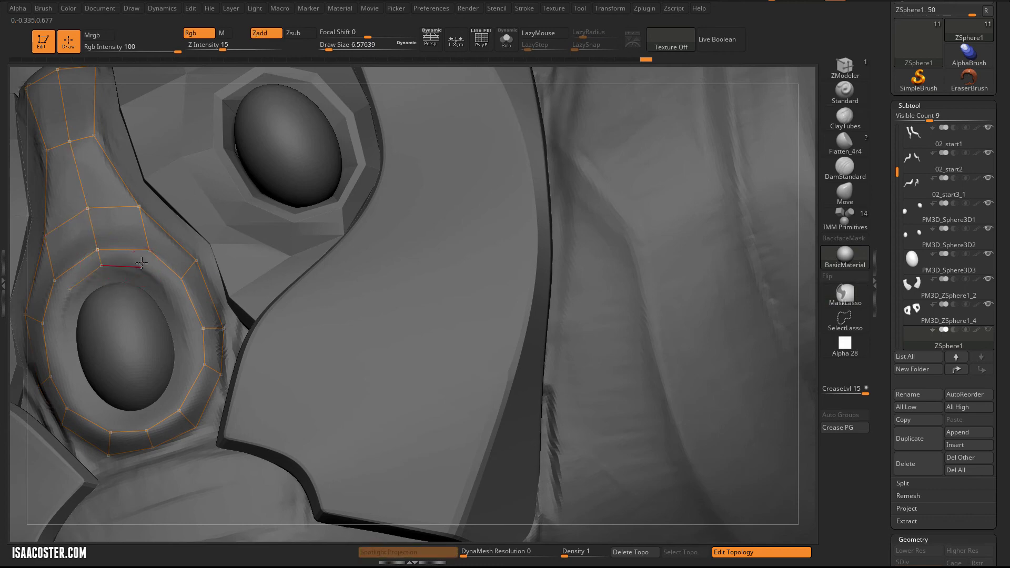
pyautogui.click(150, 250)
pyautogui.click(166, 289)
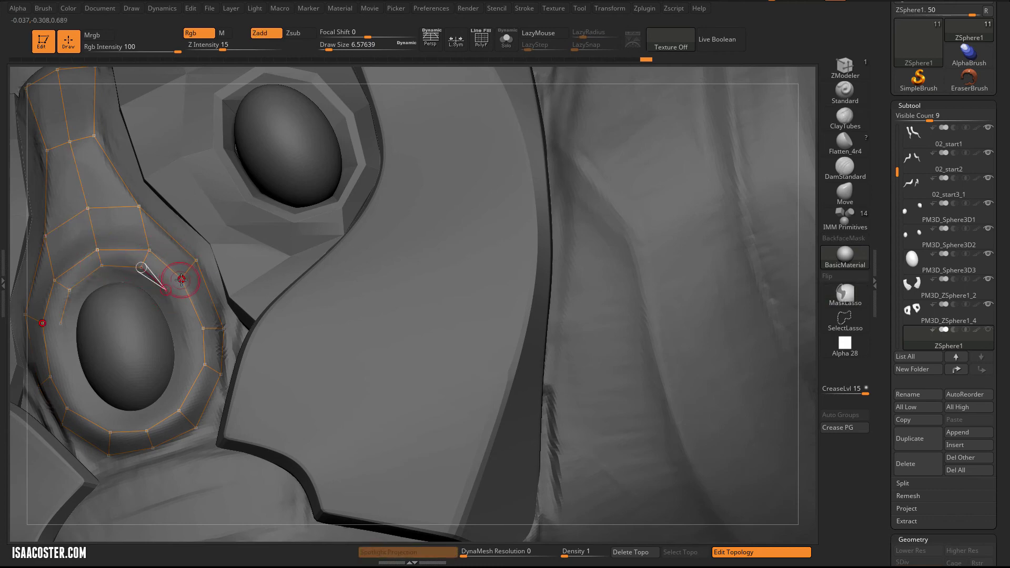
pyautogui.click(181, 279)
pyautogui.click(185, 331)
pyautogui.click(203, 329)
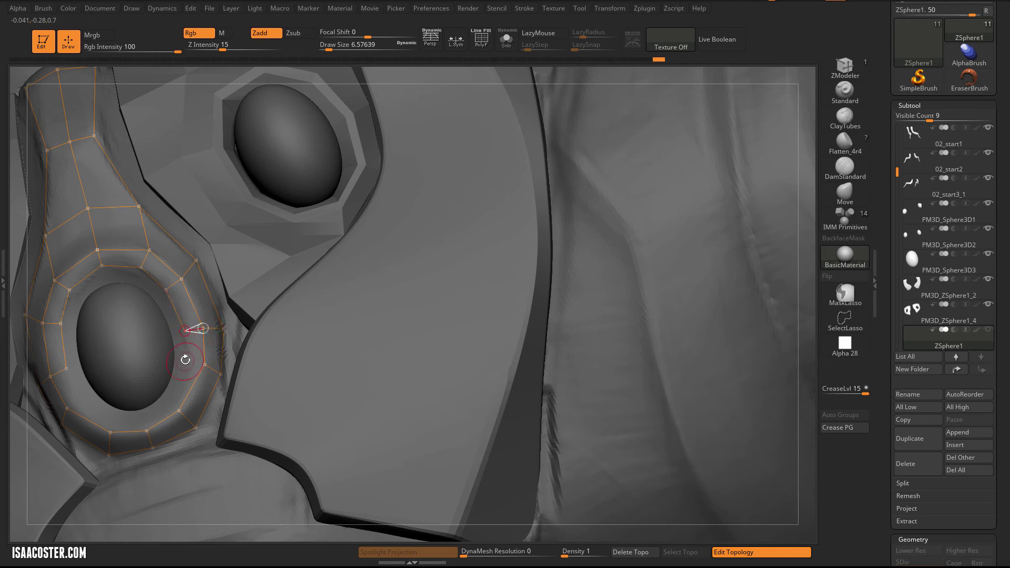
pyautogui.click(205, 363)
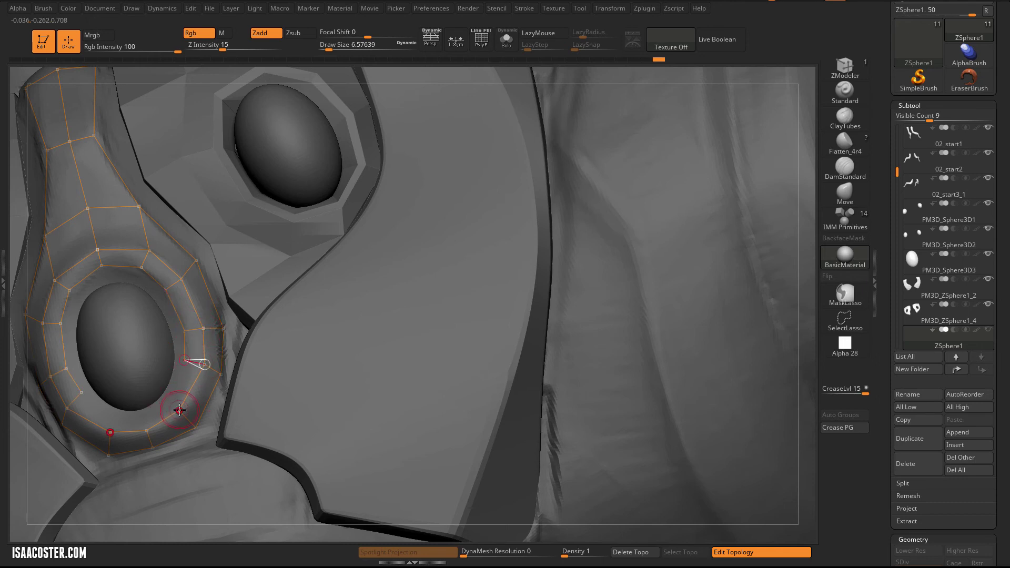
# Reposition the ring points along the side and underside of the eye to even out the new inner faces.
pyautogui.press('w')
pyautogui.moveTo(180, 410); pyautogui.dragTo(148, 436)
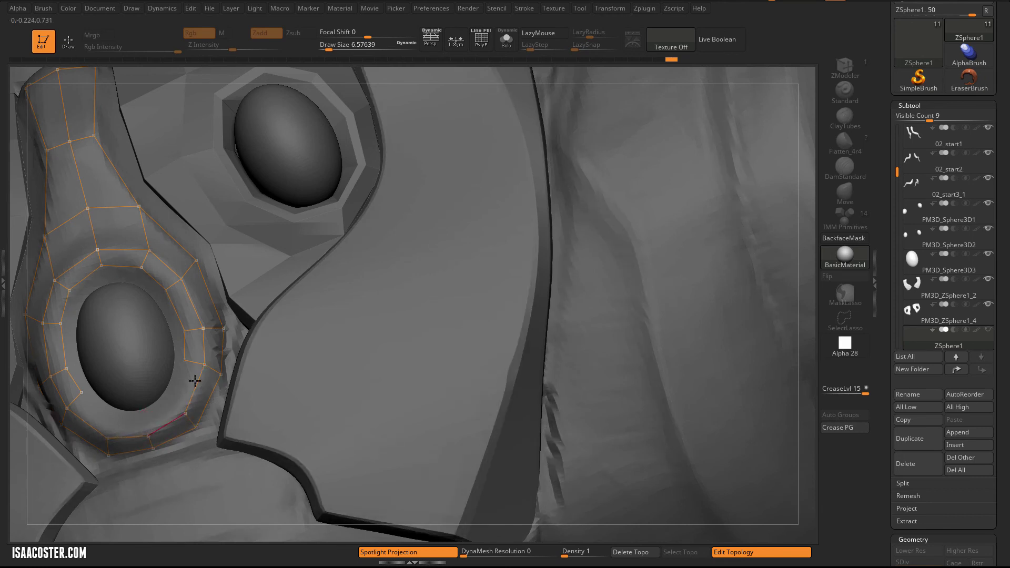
pyautogui.moveTo(204, 367); pyautogui.dragTo(189, 368)
pyautogui.moveTo(185, 331); pyautogui.dragTo(189, 329)
pyautogui.moveTo(167, 289); pyautogui.dragTo(169, 289)
# Continue the inner row of faces around the underside of the eye to close the ring.
pyautogui.press('q')
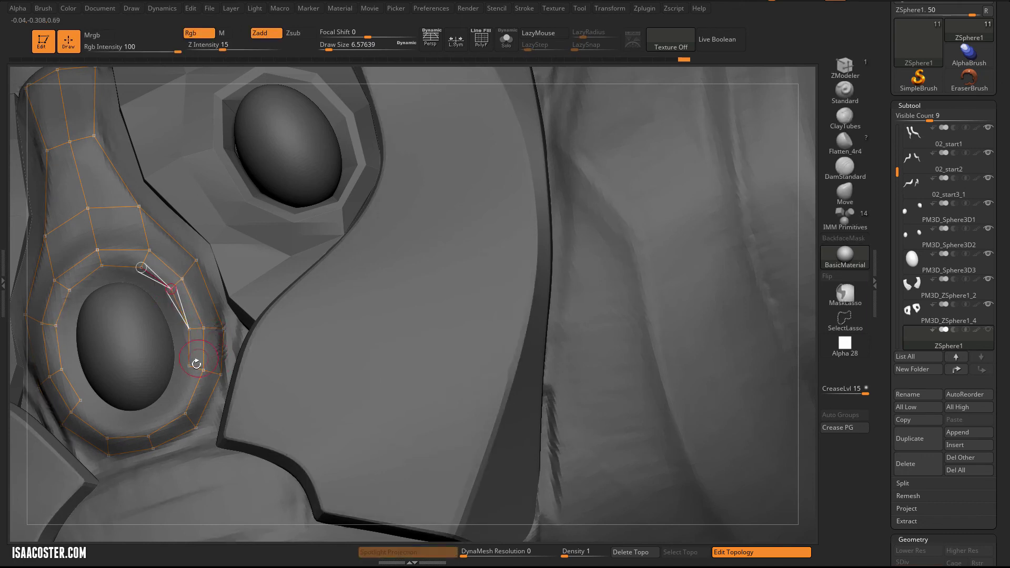
pyautogui.click(188, 364)
pyautogui.click(173, 403)
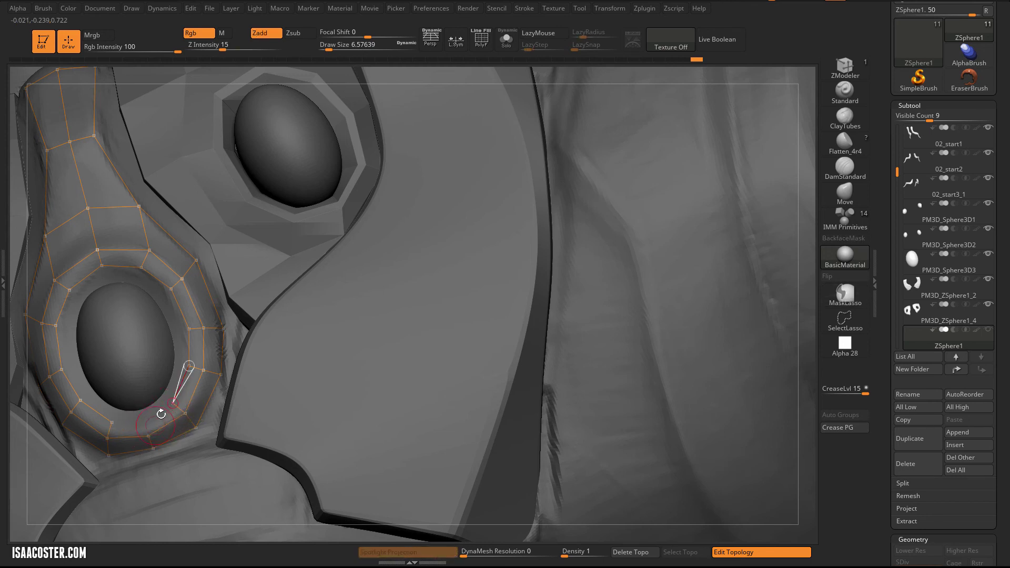
pyautogui.click(144, 420)
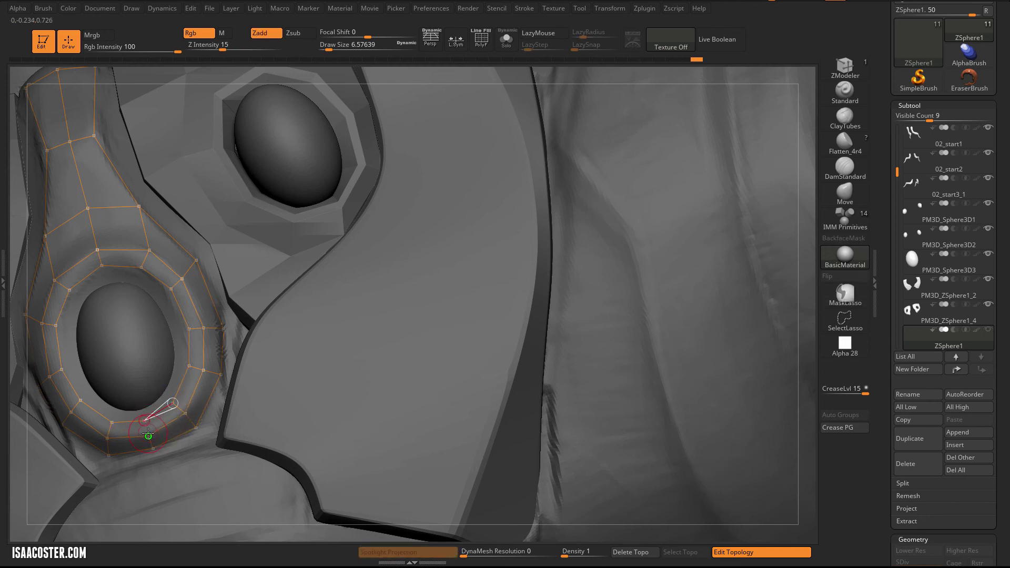
pyautogui.click(149, 436)
pyautogui.click(112, 422)
# Hide the eye subtools PM3D_Sphere3D1, PM3D_Sphere3D2 and PM3D_Sphere3D3 to expose the socket.
pyautogui.click(990, 205)
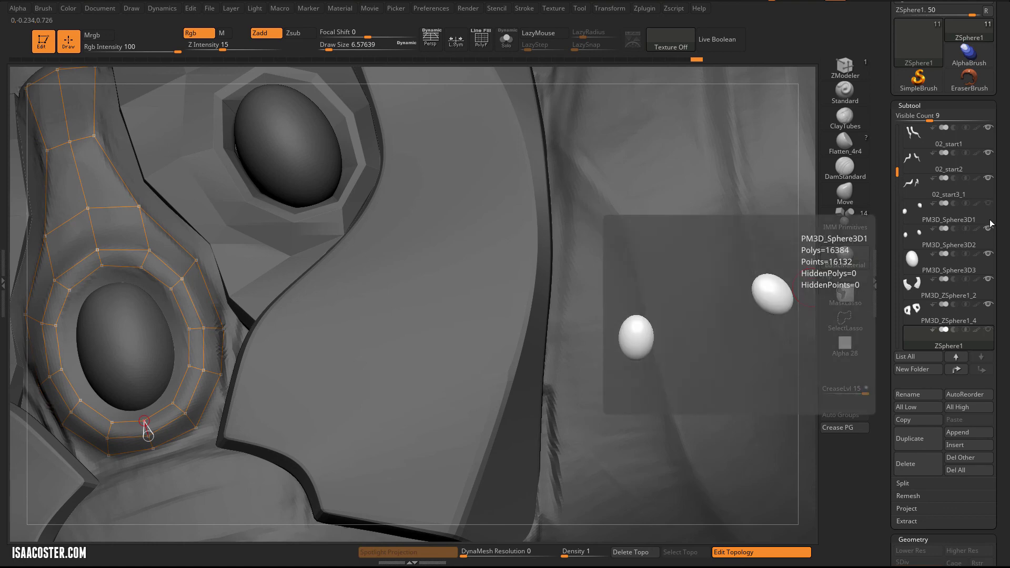
pyautogui.click(989, 229)
pyautogui.click(988, 255)
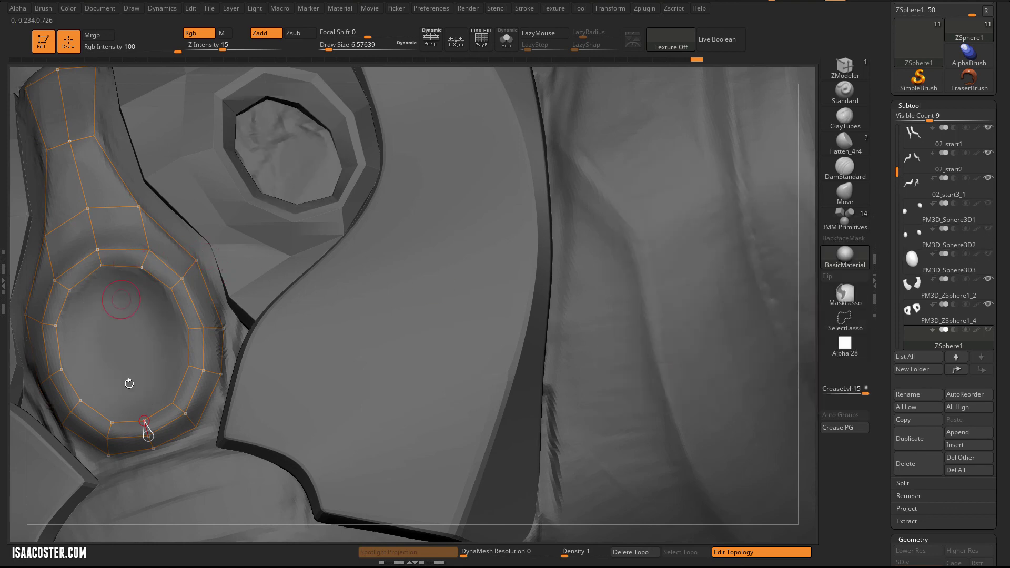
# Start another row of faces inside the central eye socket, running along its lower edge and up its side.
pyautogui.click(143, 418)
pyautogui.click(122, 404)
pyautogui.click(139, 400)
pyautogui.click(156, 393)
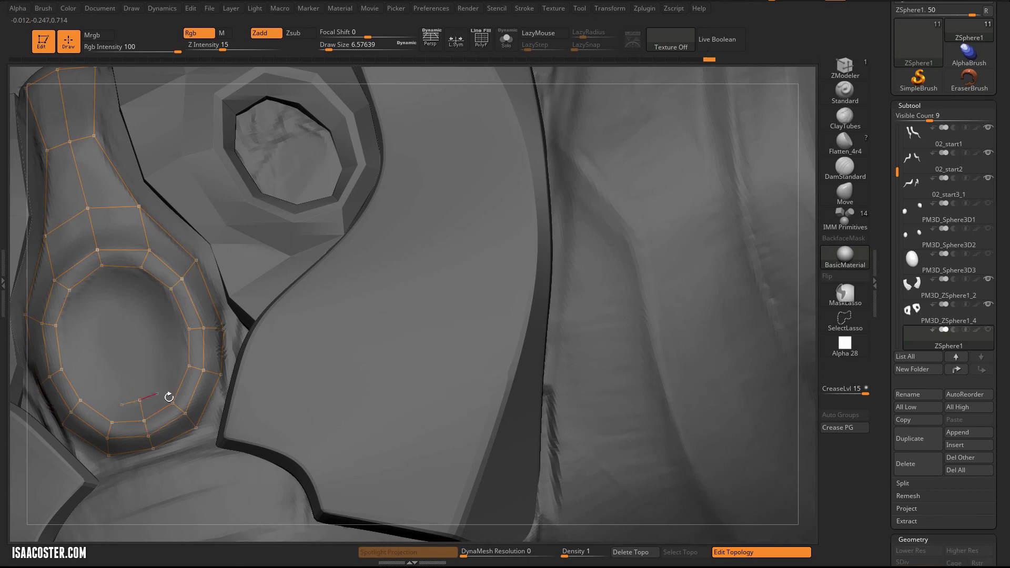
pyautogui.click(172, 403)
pyautogui.click(169, 362)
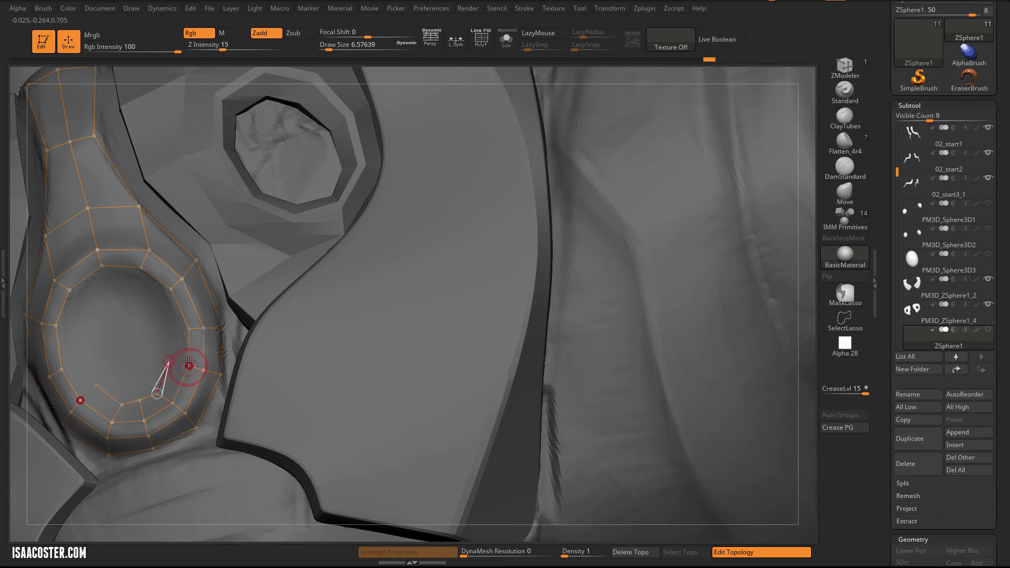
pyautogui.click(190, 366)
# Continue the socket's innermost row of faces up the side and across the upper edge to close the ring.
pyautogui.click(168, 333)
pyautogui.click(189, 330)
pyautogui.click(152, 303)
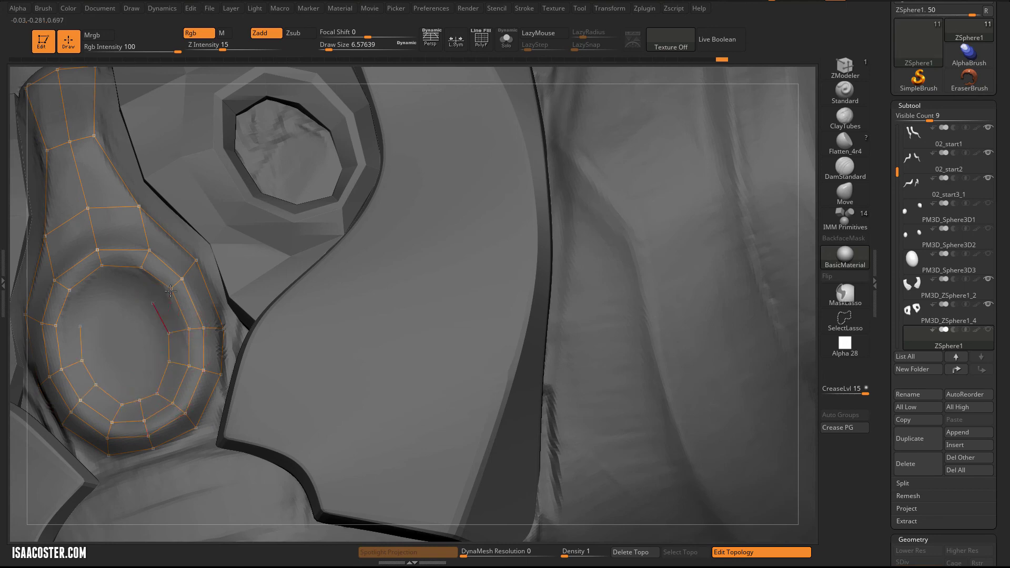
pyautogui.click(171, 289)
pyautogui.click(135, 291)
pyautogui.click(141, 268)
pyautogui.click(109, 292)
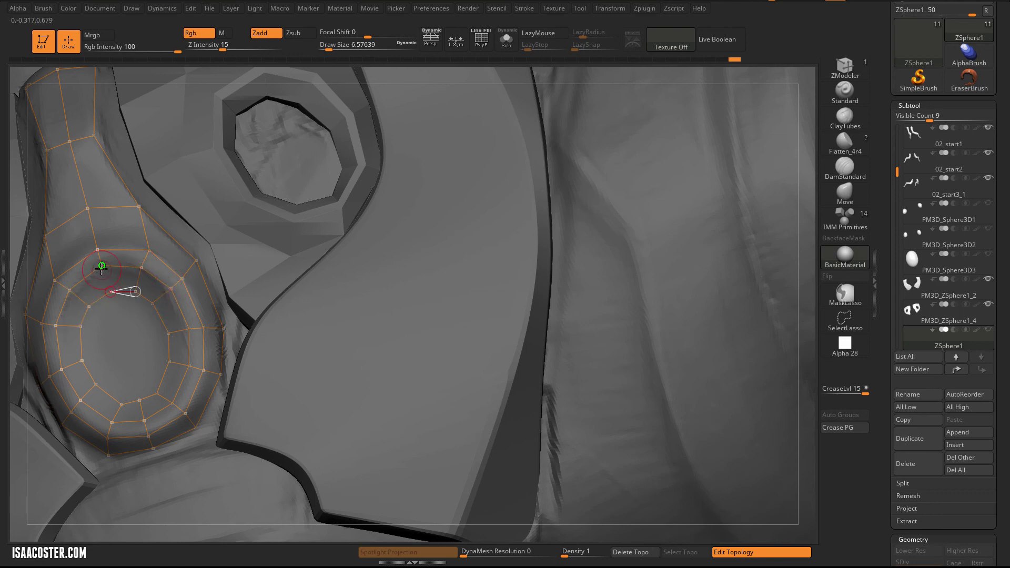
# Fill the floor of the central eye socket with faces by connecting points down the centerline to the innermost ring.
pyautogui.click(117, 315)
pyautogui.click(80, 327)
pyautogui.click(126, 349)
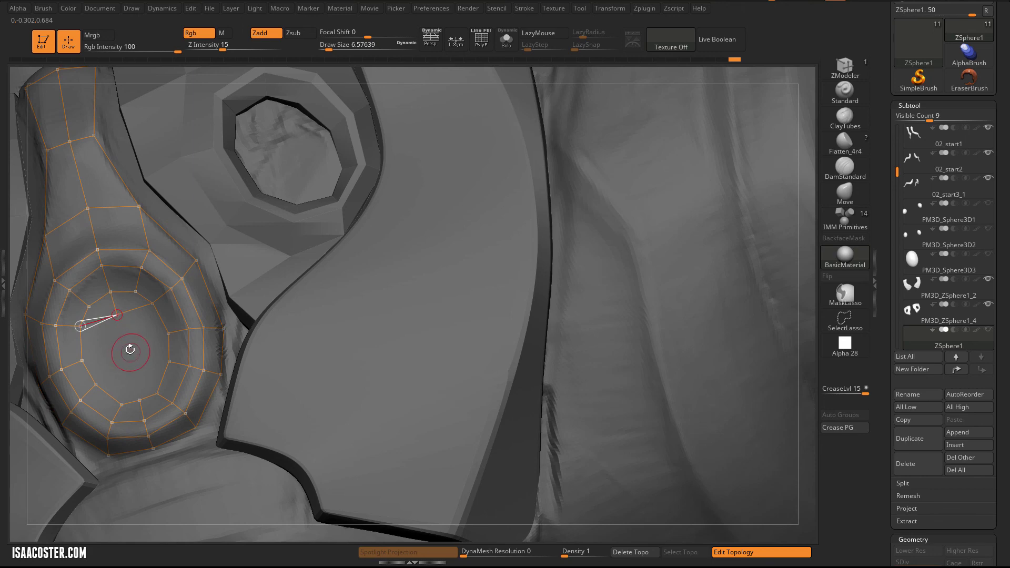
pyautogui.click(82, 361)
pyautogui.click(132, 373)
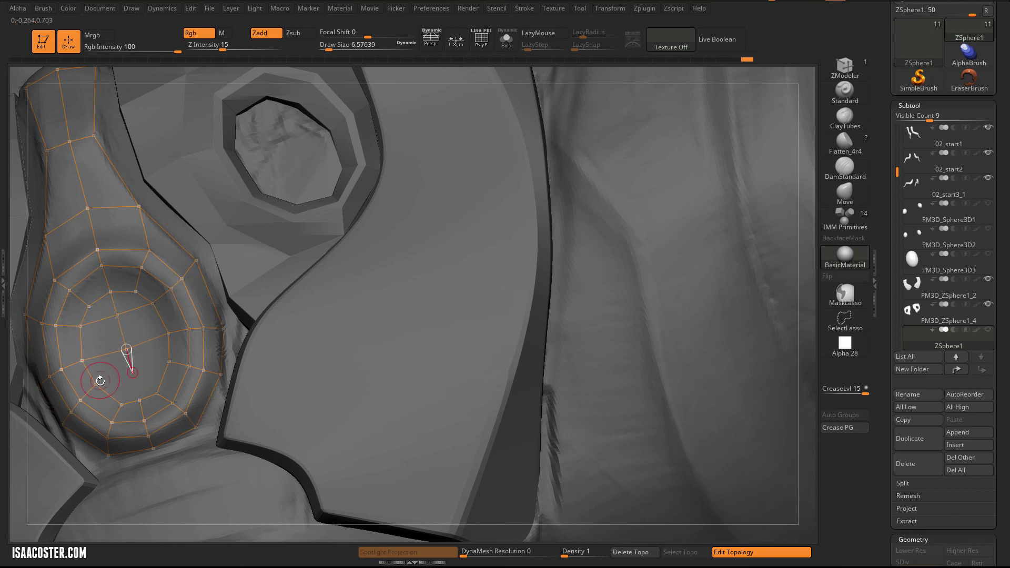
pyautogui.click(96, 384)
pyautogui.click(139, 399)
pyautogui.press('ctrl')
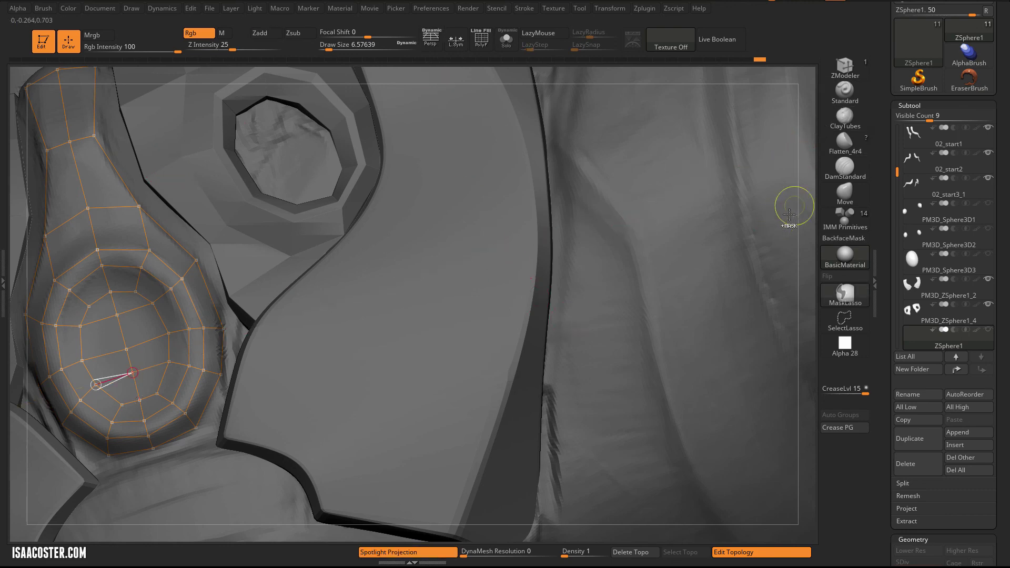
# Isolate the ZSphere1 topology plate in Solo mode and preview its skin mesh.
pyautogui.moveTo(816, 169)
pyautogui.mouseDown()
pyautogui.moveTo(830, 161)
pyautogui.moveTo(768, 153)
pyautogui.moveTo(660, 163)
pyautogui.moveTo(703, 165)
pyautogui.moveTo(662, 131)
pyautogui.moveTo(579, 157)
pyautogui.moveTo(610, 152)
pyautogui.mouseUp()
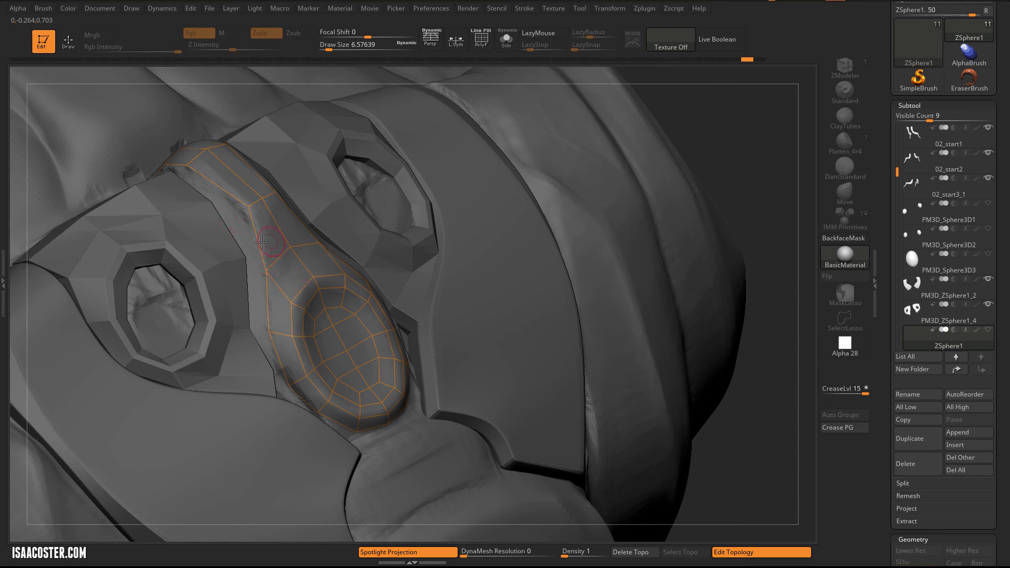
pyautogui.moveTo(766, 148); pyautogui.dragTo(764, 188)
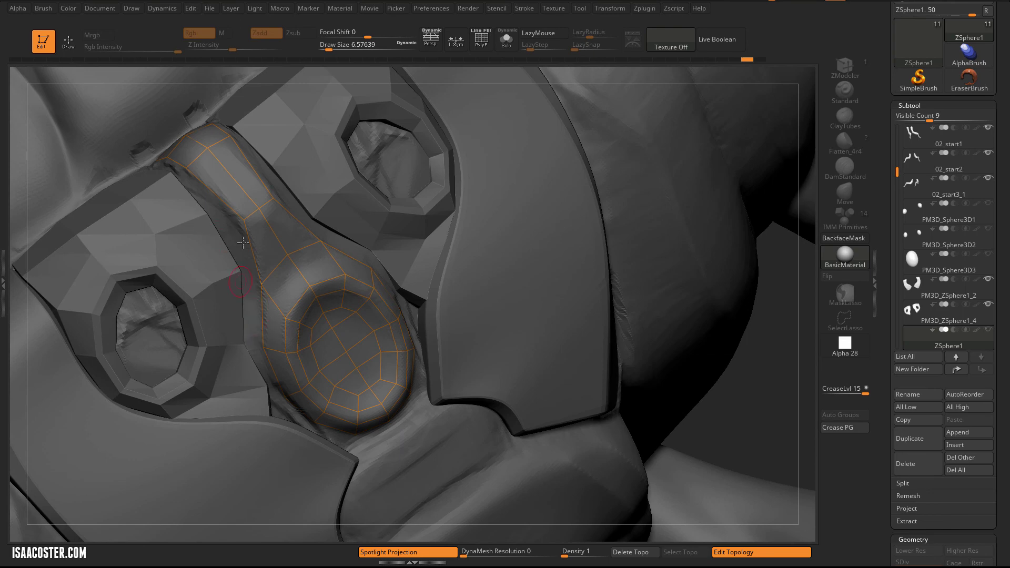
pyautogui.click(508, 42)
pyautogui.moveTo(614, 281); pyautogui.dragTo(580, 260)
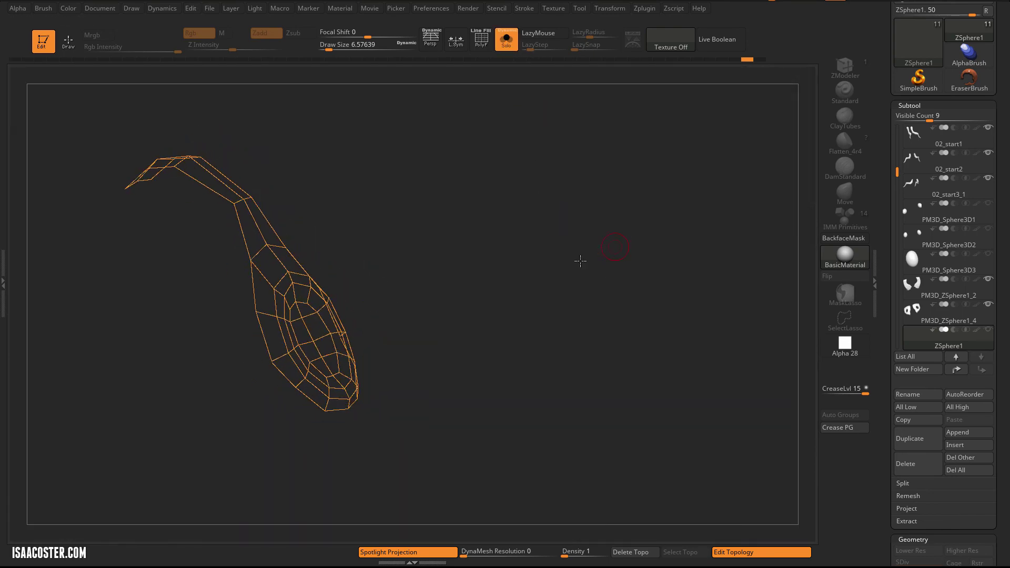
pyautogui.press('a')
pyautogui.moveTo(585, 319); pyautogui.dragTo(732, 300)
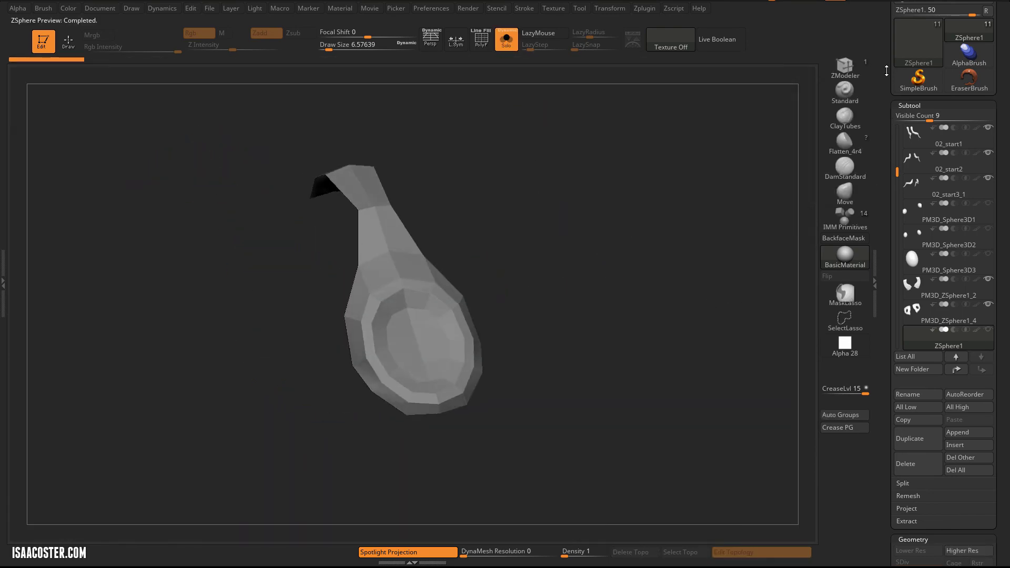
# Convert the previewed plate into a PolyMesh3D and append that PM3D_ZSphere1 mesh to the original tool as a subtool.
pyautogui.moveTo(886, 71); pyautogui.dragTo(893, 174)
pyautogui.click(966, 74)
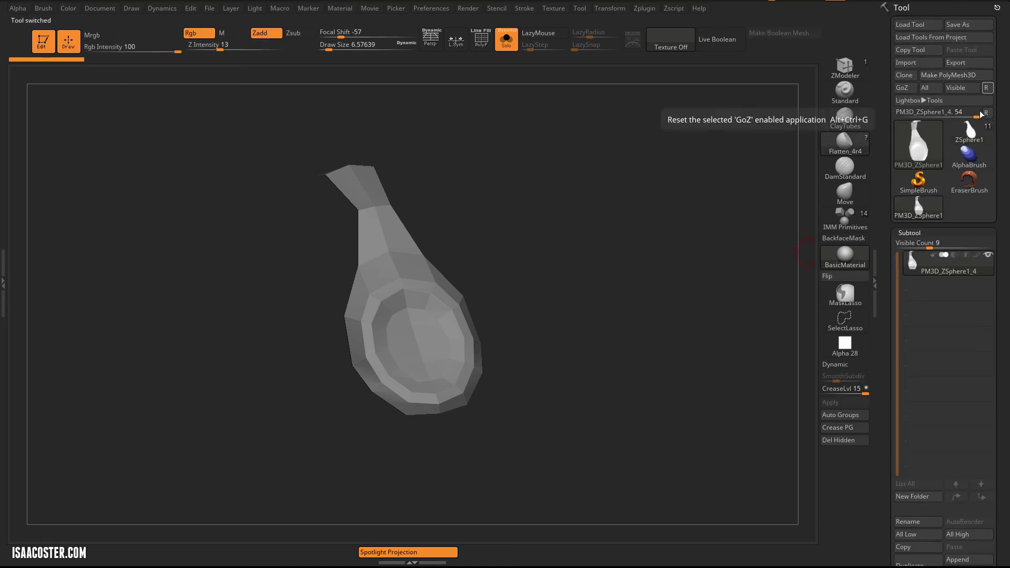
pyautogui.moveTo(885, 252); pyautogui.dragTo(885, 91)
pyautogui.click(964, 399)
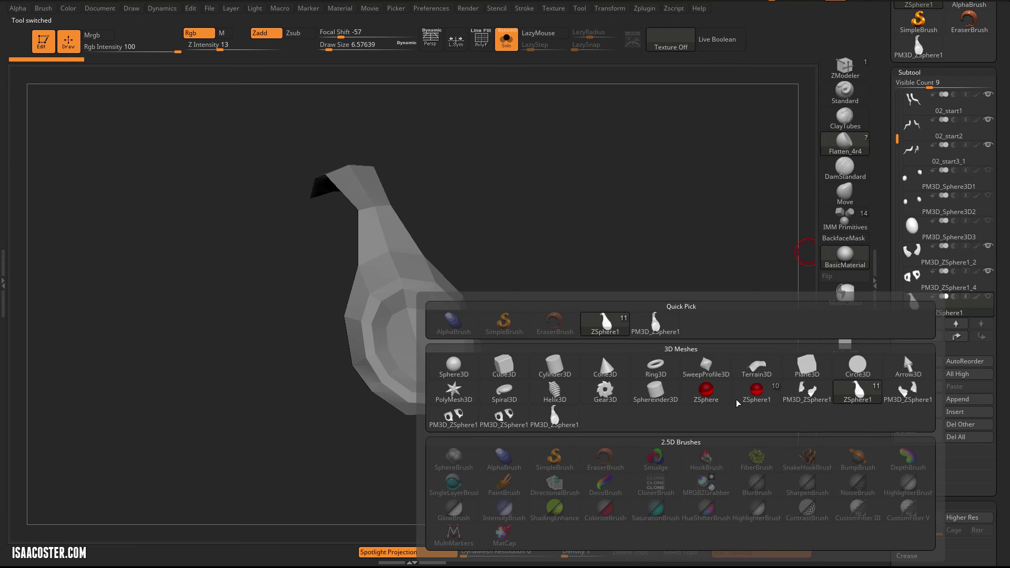
pyautogui.click(554, 417)
# Delete the drawn topology from the ZSphere1 subtool and select the appended PM3D_ZSphere1_5 plate.
pyautogui.press('a')
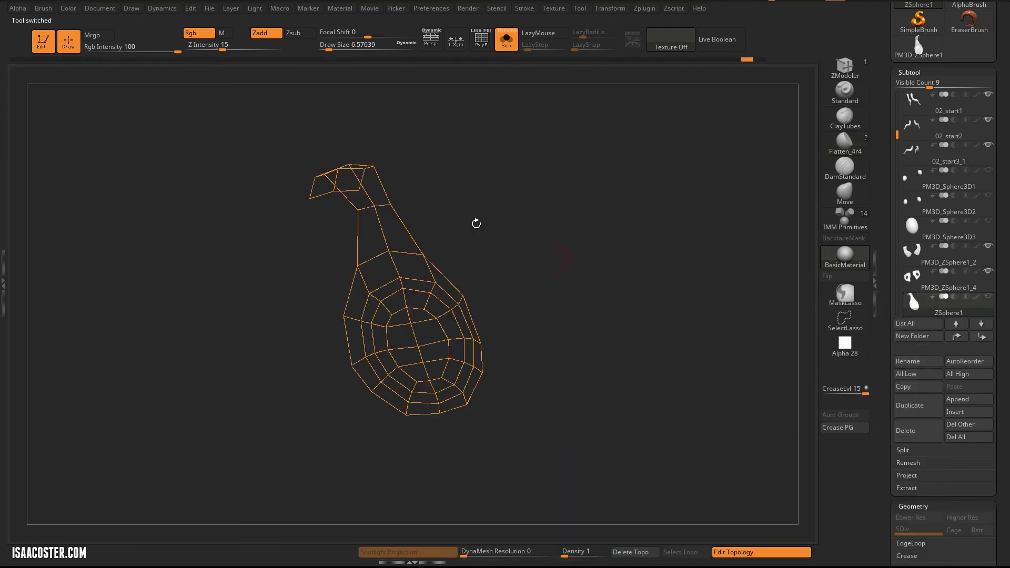
pyautogui.moveTo(673, 449); pyautogui.dragTo(677, 501)
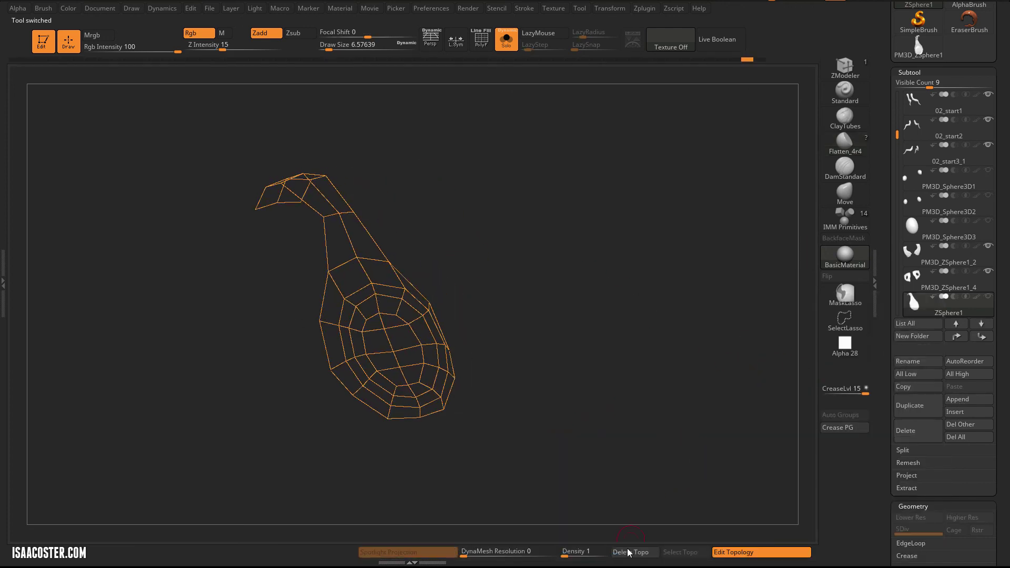
pyautogui.click(634, 551)
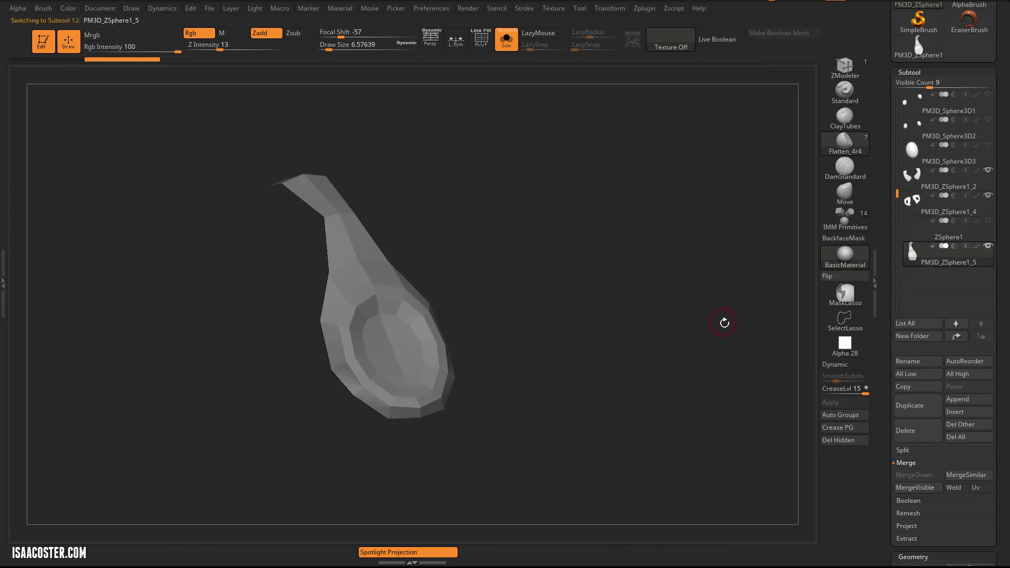
pyautogui.moveTo(724, 322); pyautogui.dragTo(673, 338)
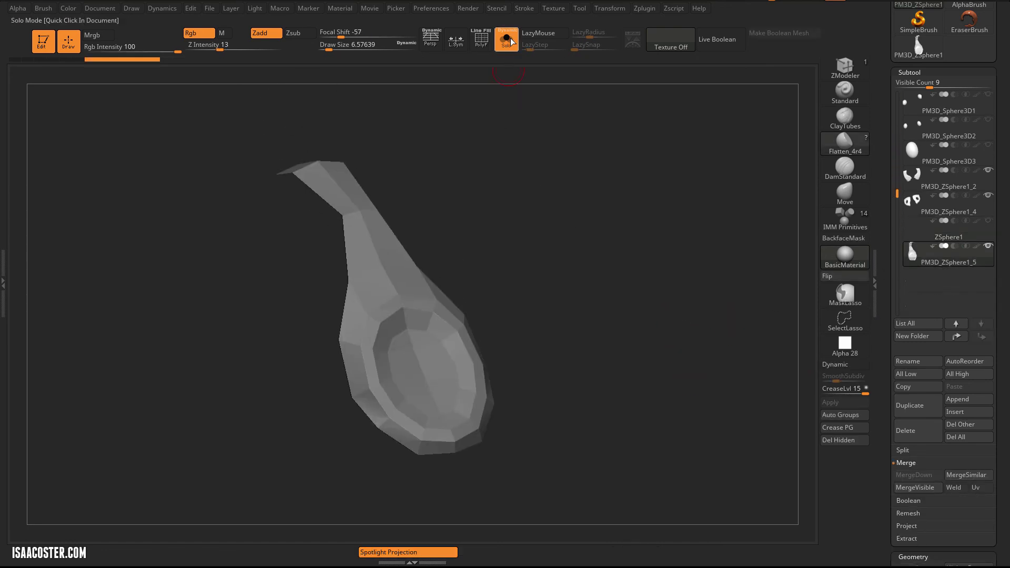